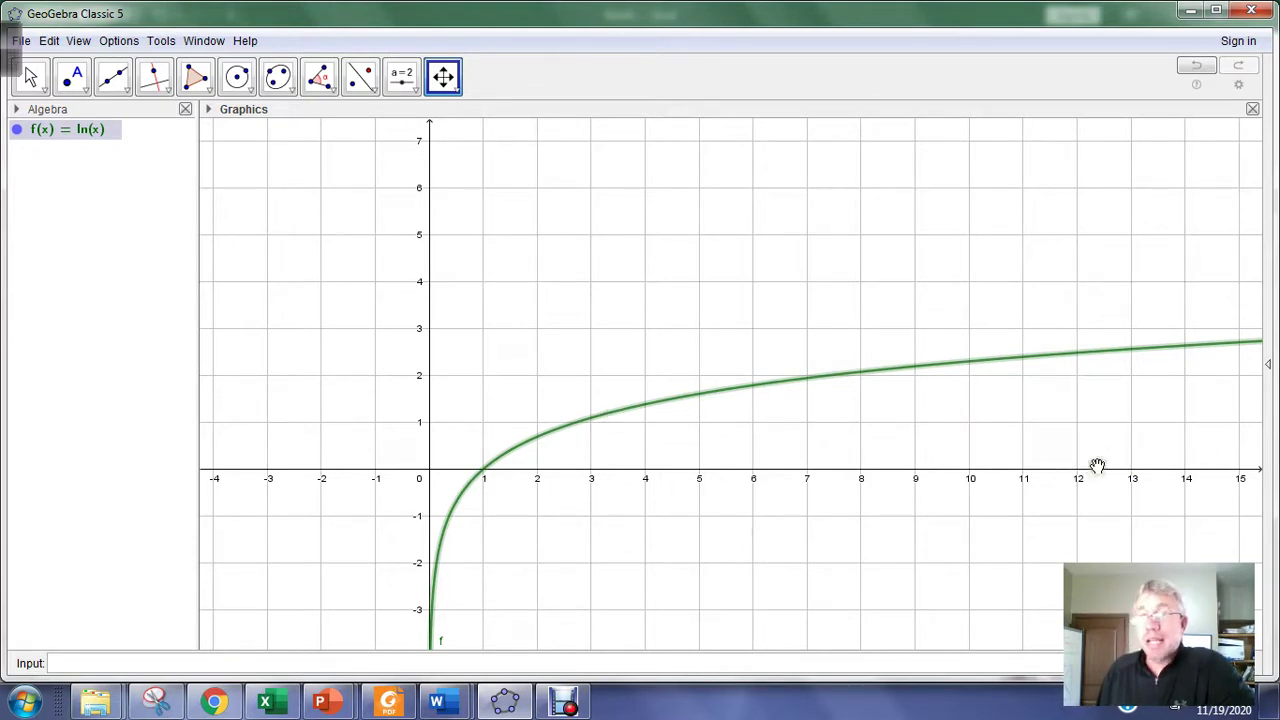
# Step: Stretch GeoGebra's x-axis out to about 180, then minimize GeoGebra to return to Excel
pyautogui.moveTo(1100, 467); pyautogui.dragTo(476, 461)
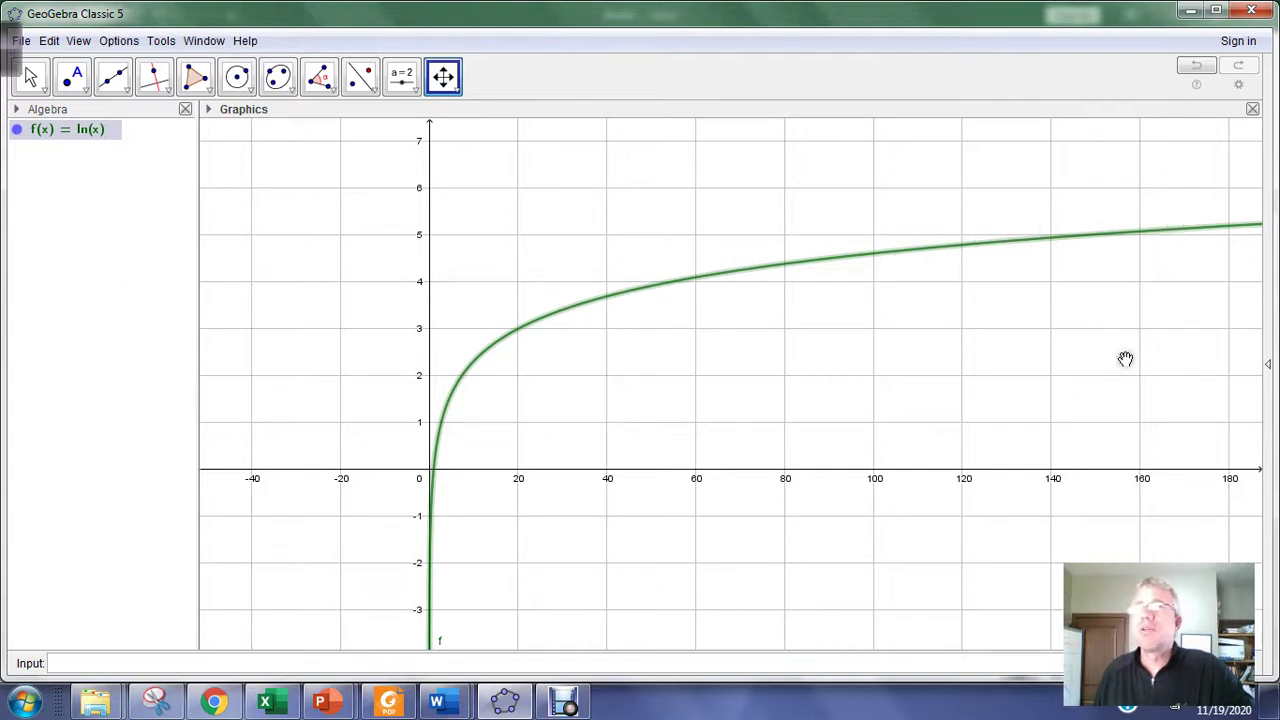
pyautogui.click(1189, 11)
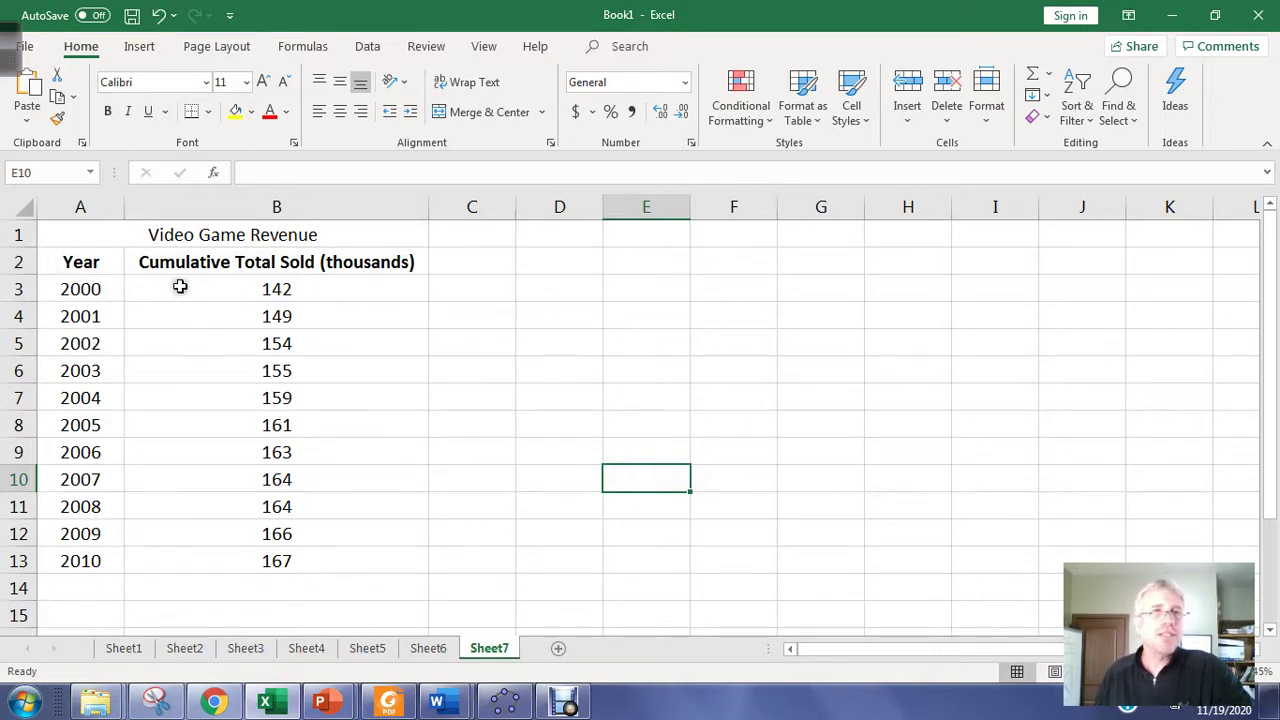
pyautogui.click(186, 236)
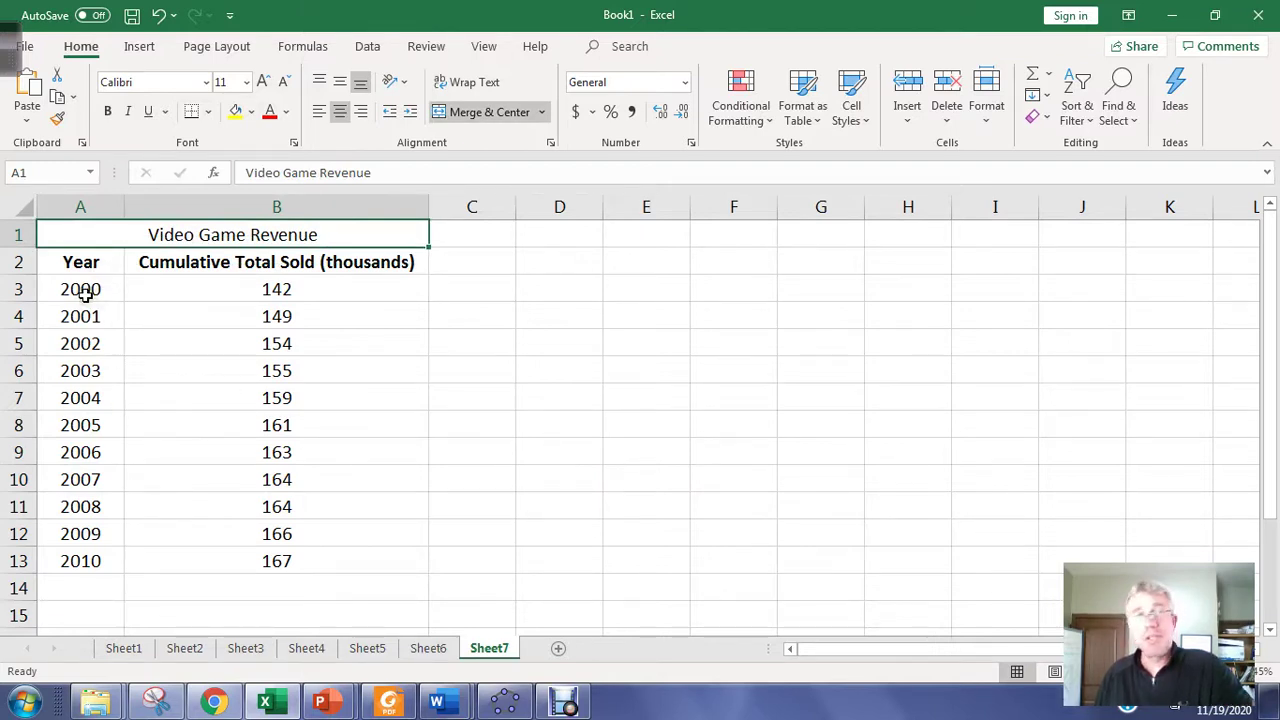
pyautogui.click(304, 290)
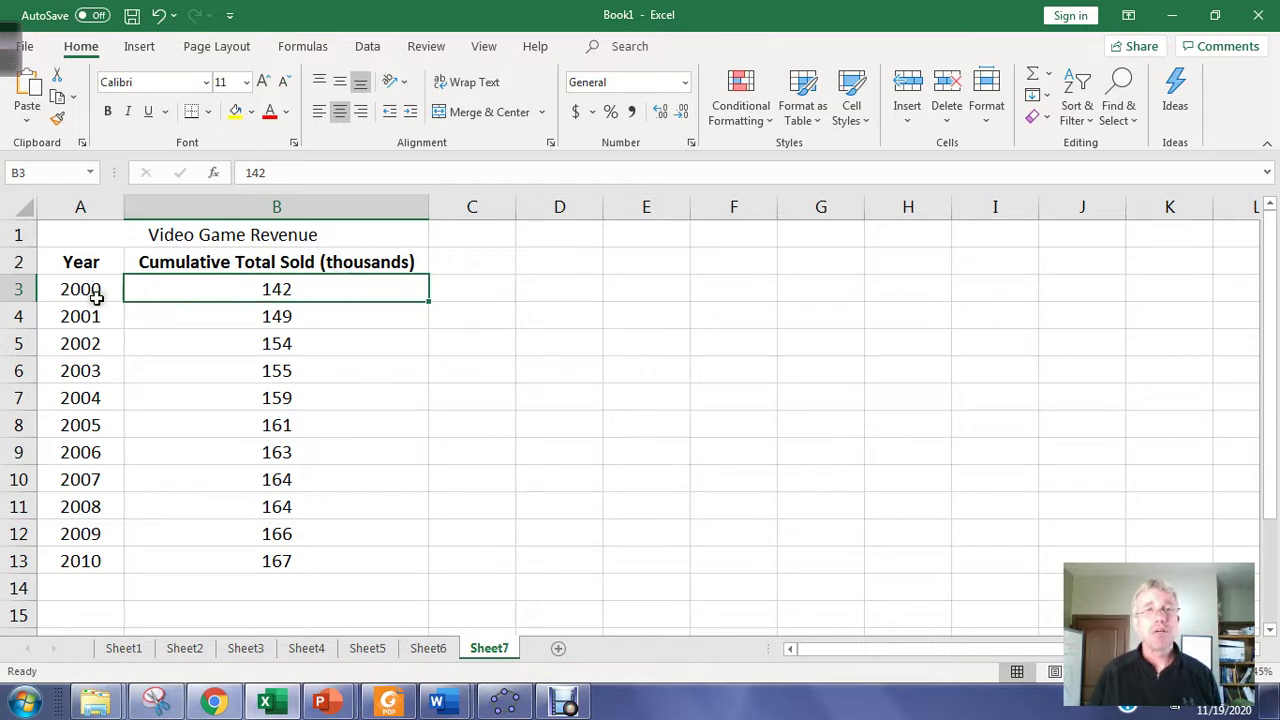
pyautogui.click(62, 289)
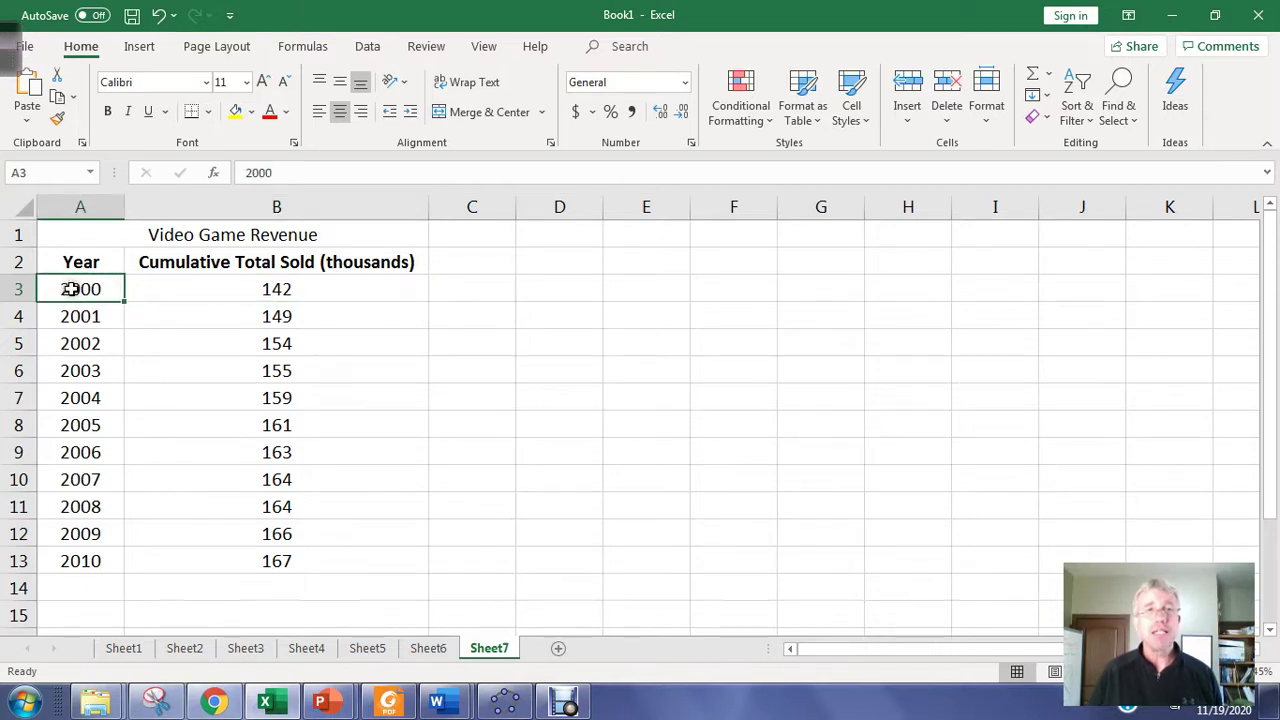
pyautogui.click(305, 293)
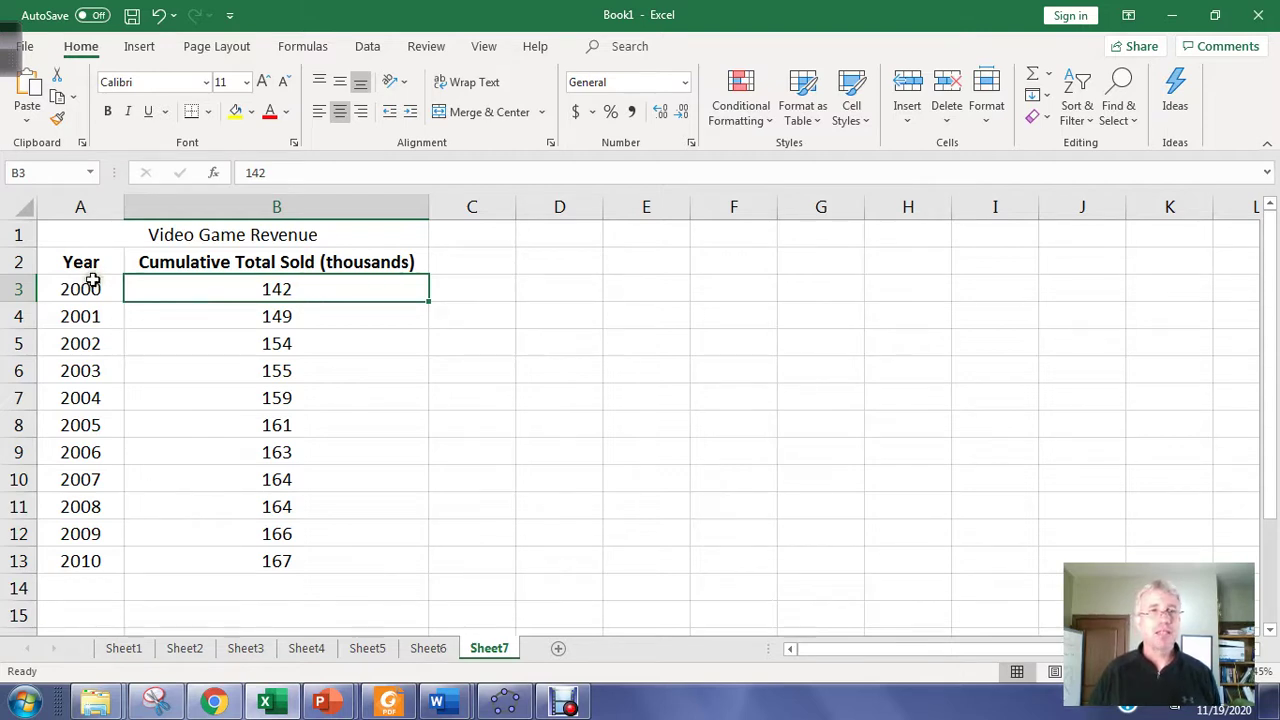
pyautogui.moveTo(88, 282); pyautogui.dragTo(88, 563)
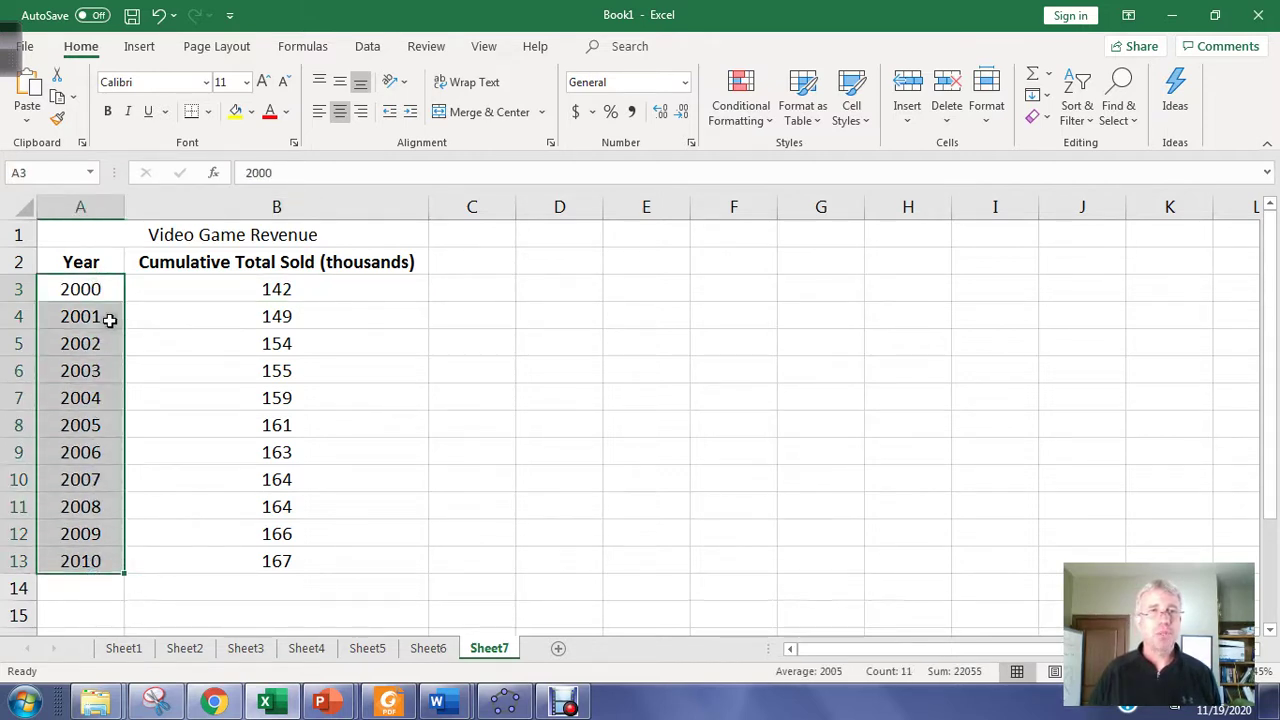
pyautogui.click(190, 266)
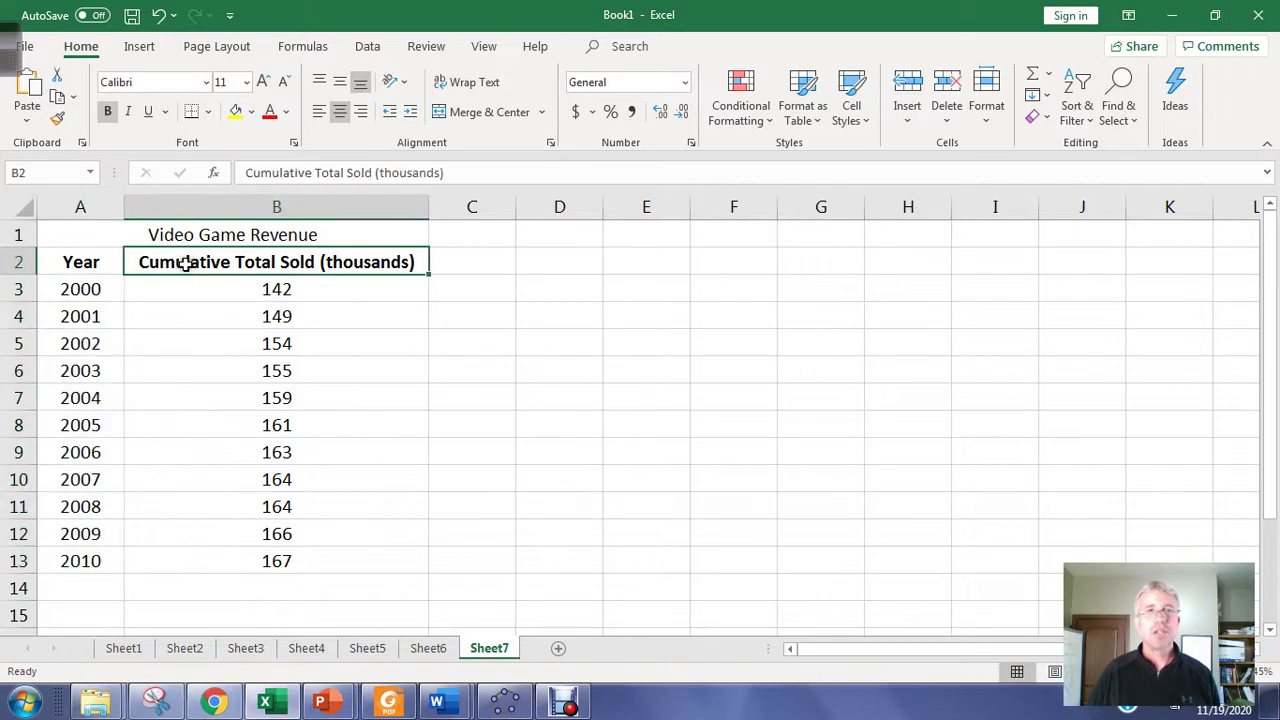
pyautogui.click(309, 287)
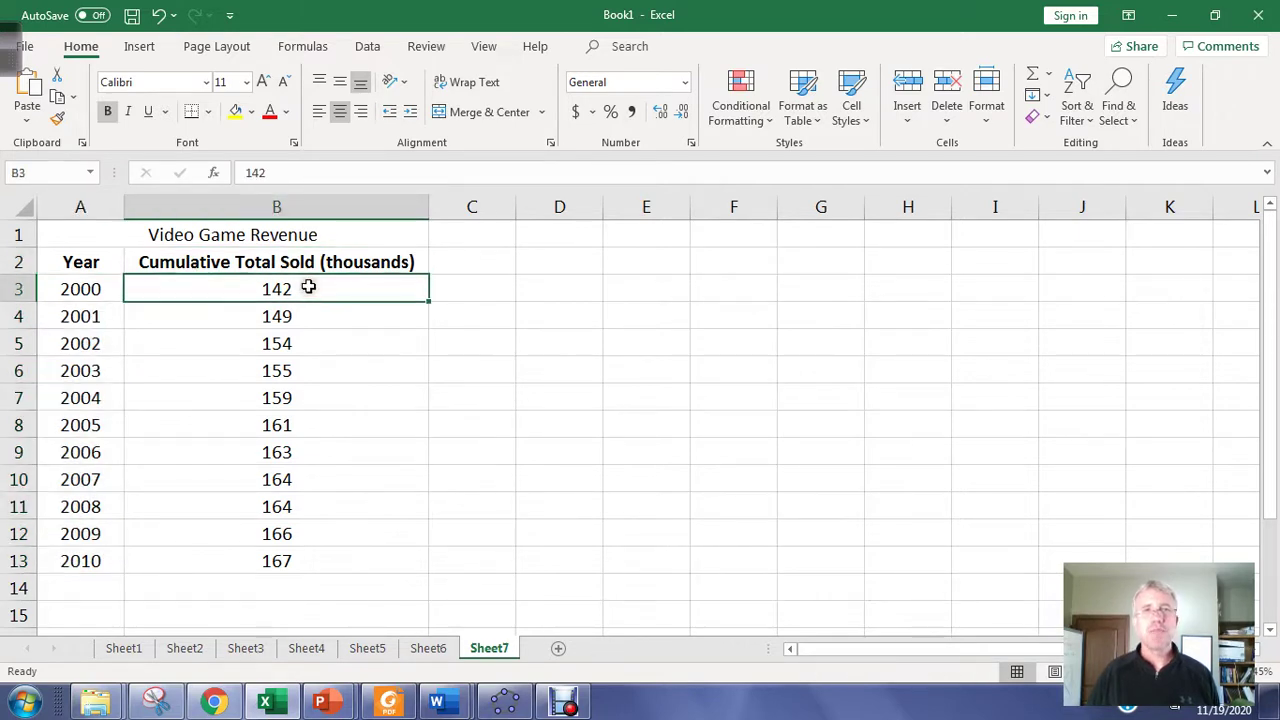
pyautogui.click(313, 318)
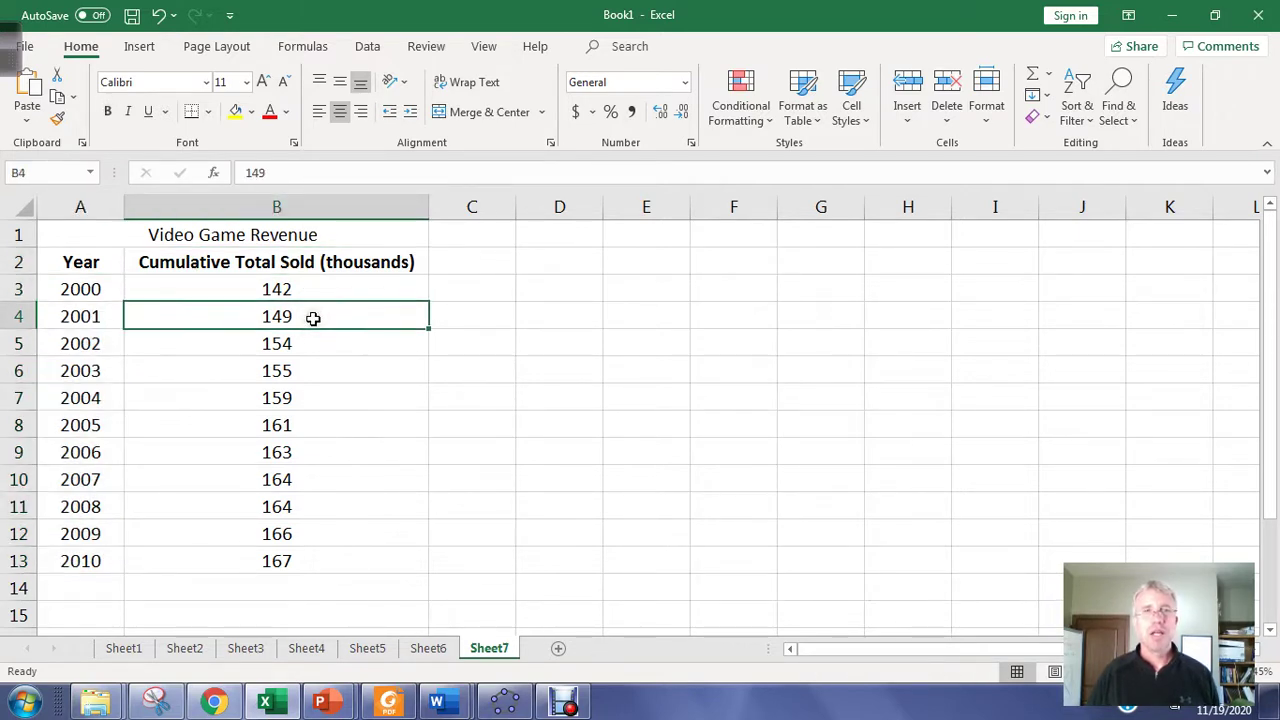
pyautogui.click(310, 345)
pyautogui.click(307, 370)
pyautogui.click(311, 400)
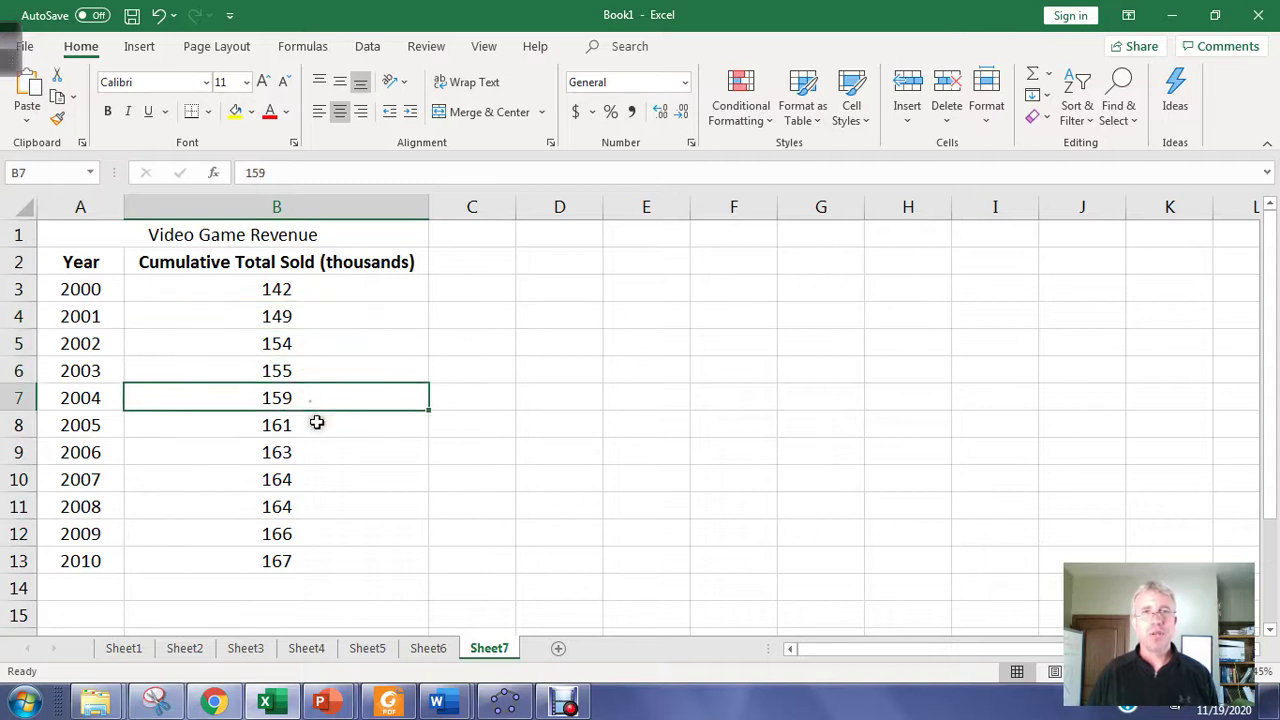
pyautogui.click(316, 427)
pyautogui.click(324, 454)
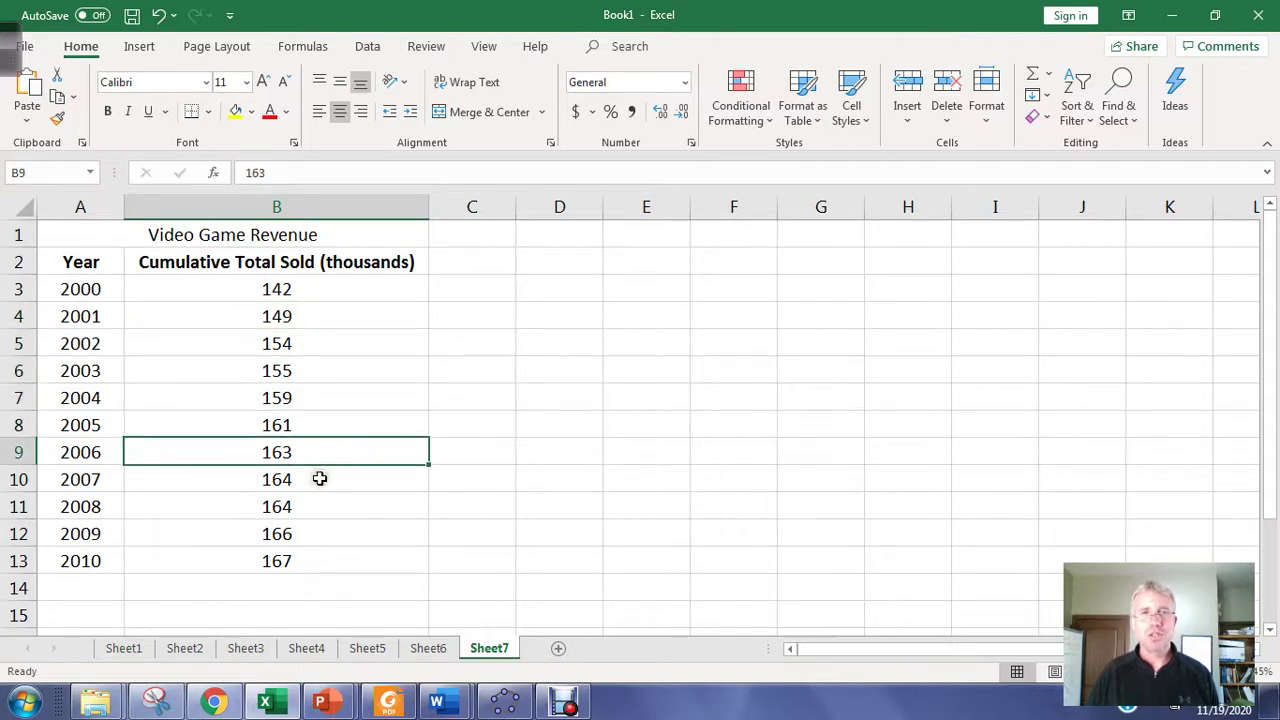
pyautogui.click(319, 479)
pyautogui.click(321, 506)
pyautogui.click(320, 535)
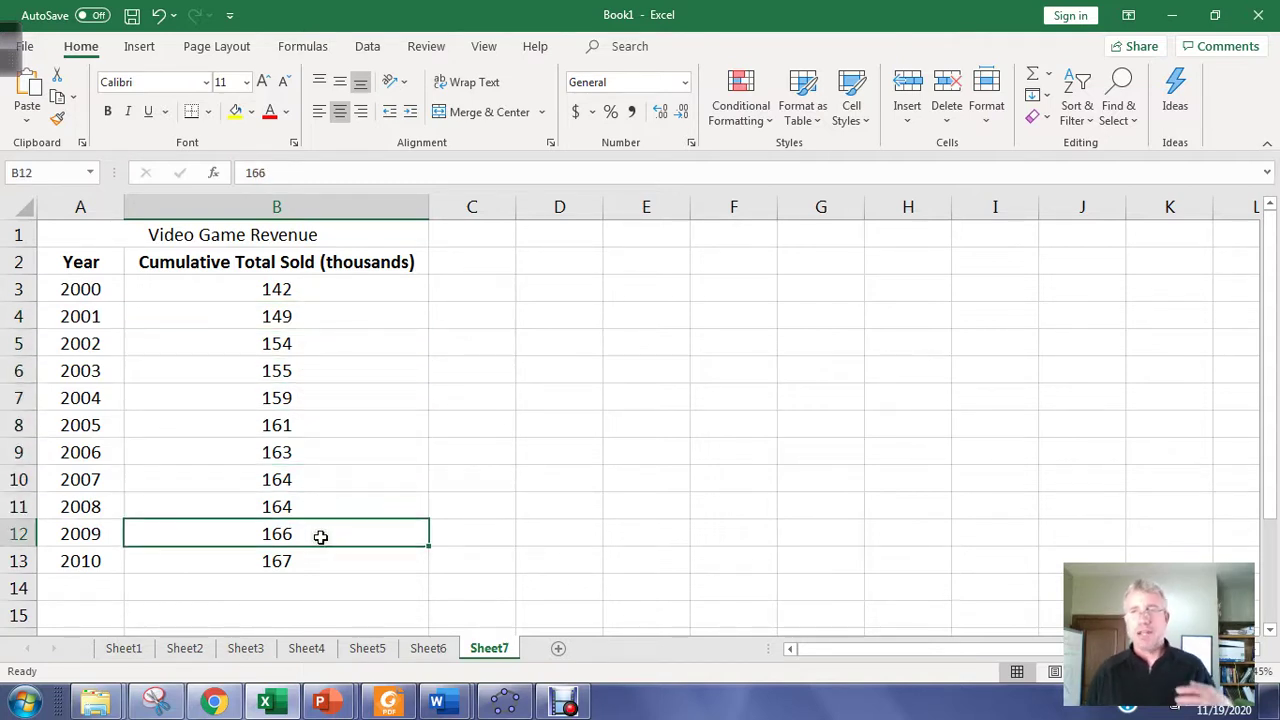
pyautogui.click(324, 561)
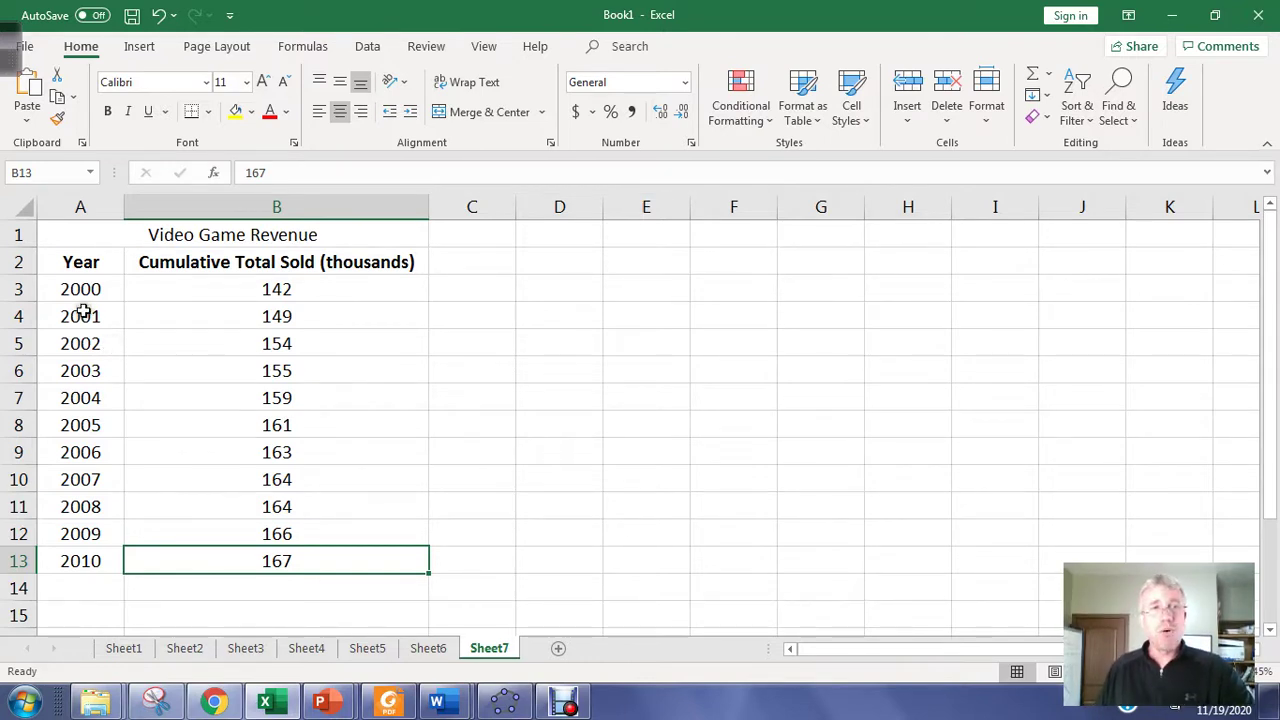
pyautogui.click(63, 289)
pyautogui.click(224, 290)
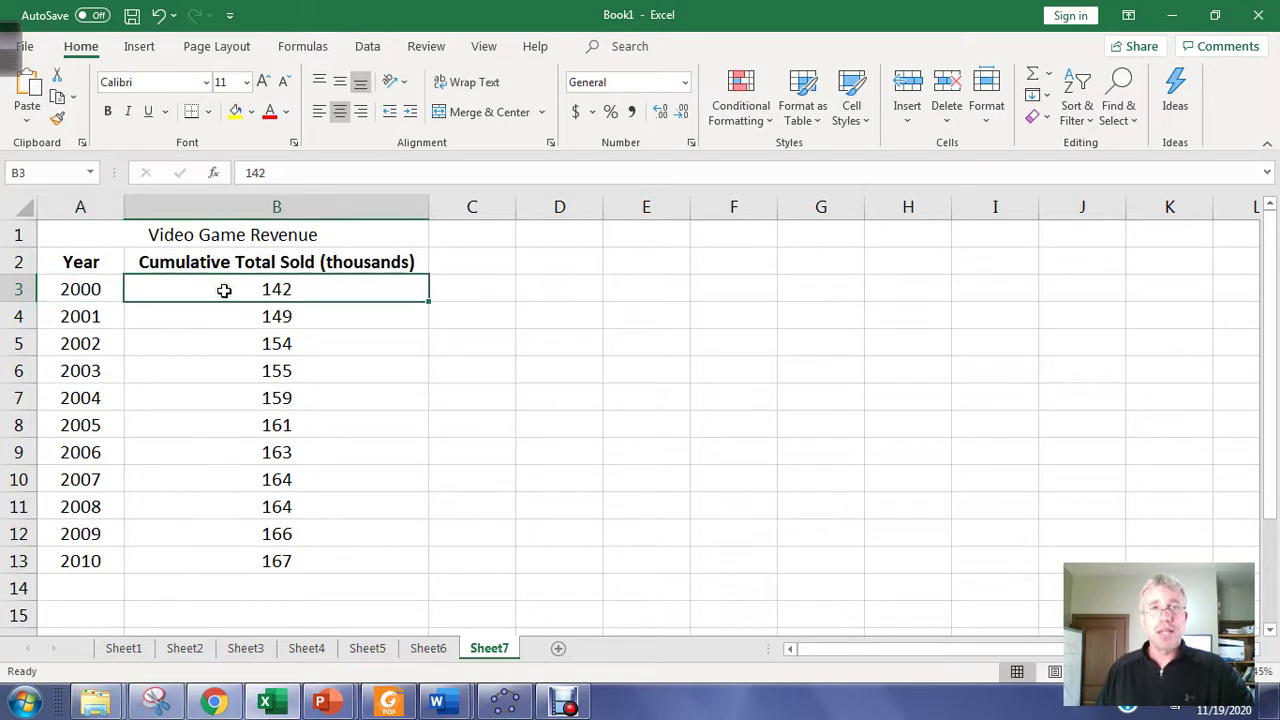
pyautogui.click(69, 289)
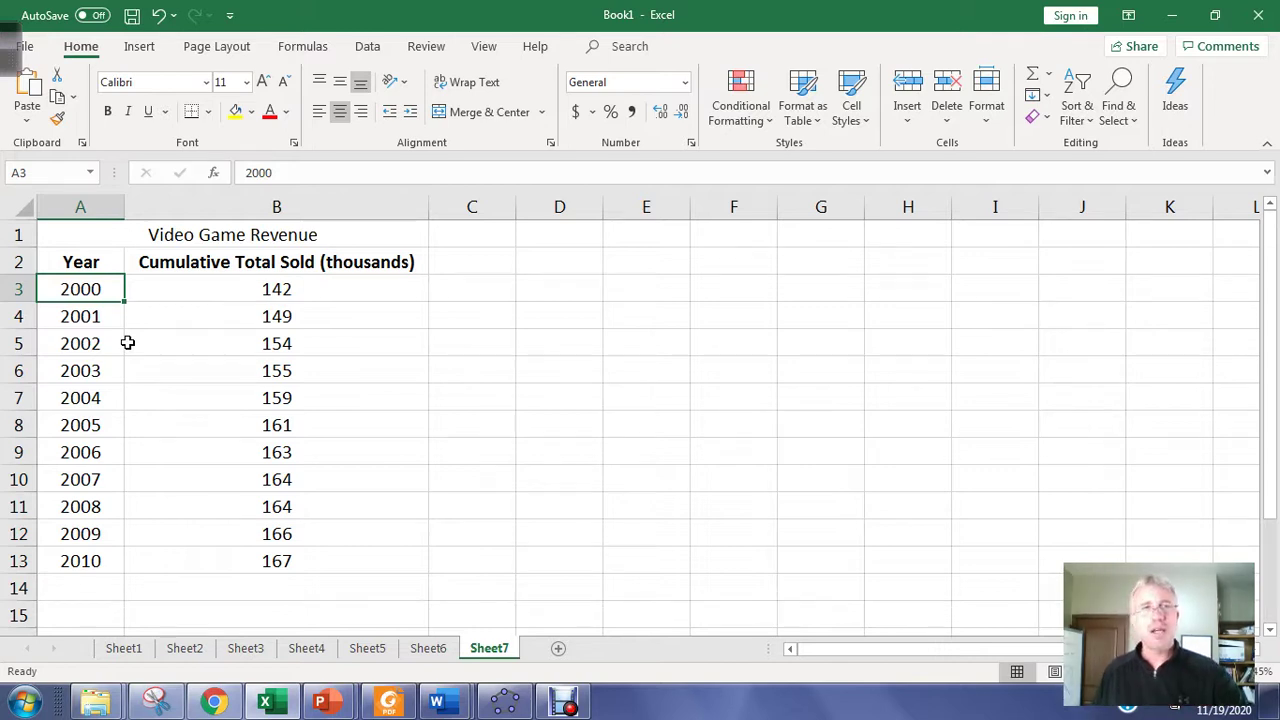
# Step: Insert a new empty column B between Year and Cumulative Total Sold
pyautogui.rightClick(212, 207)
pyautogui.click(262, 367)
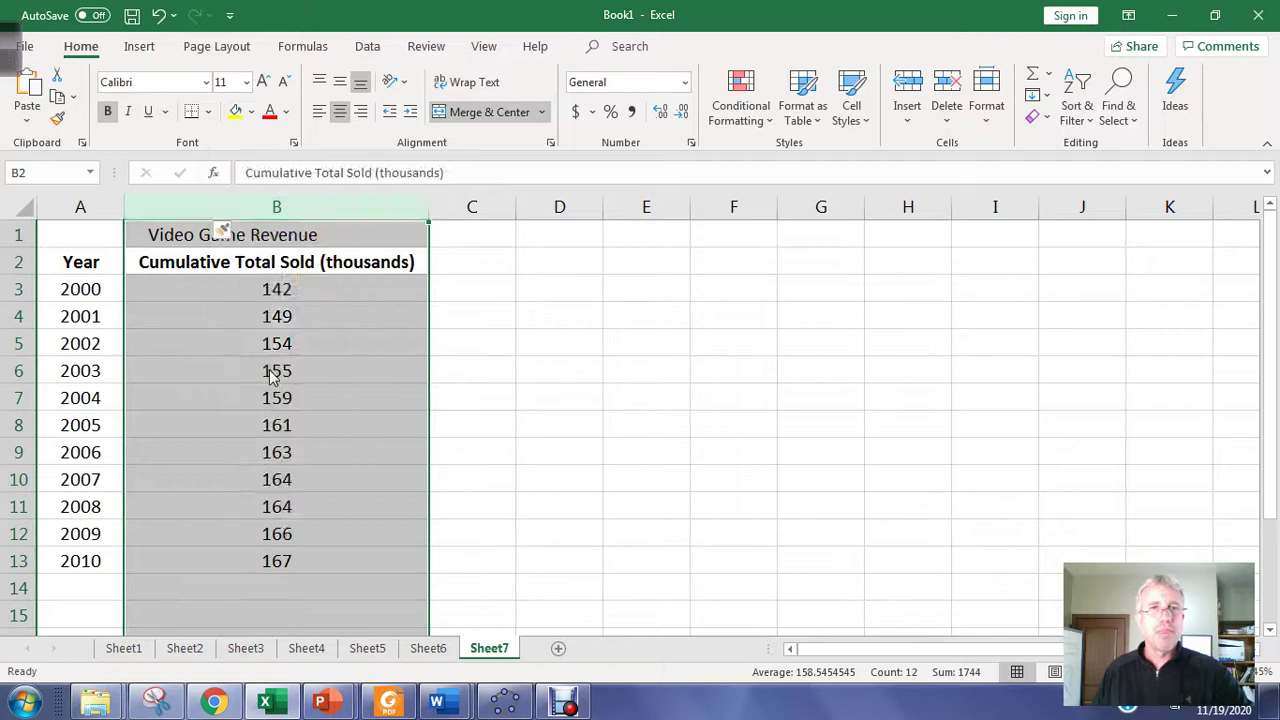
pyautogui.click(185, 310)
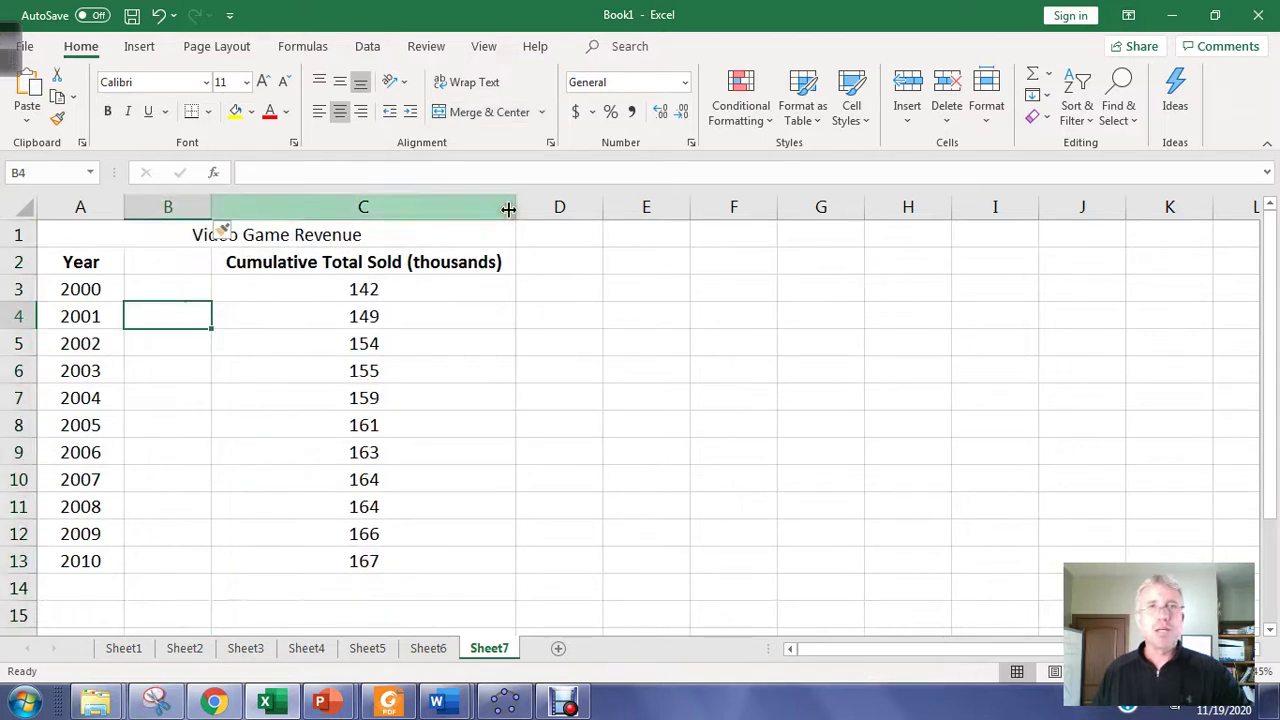
pyautogui.click(619, 395)
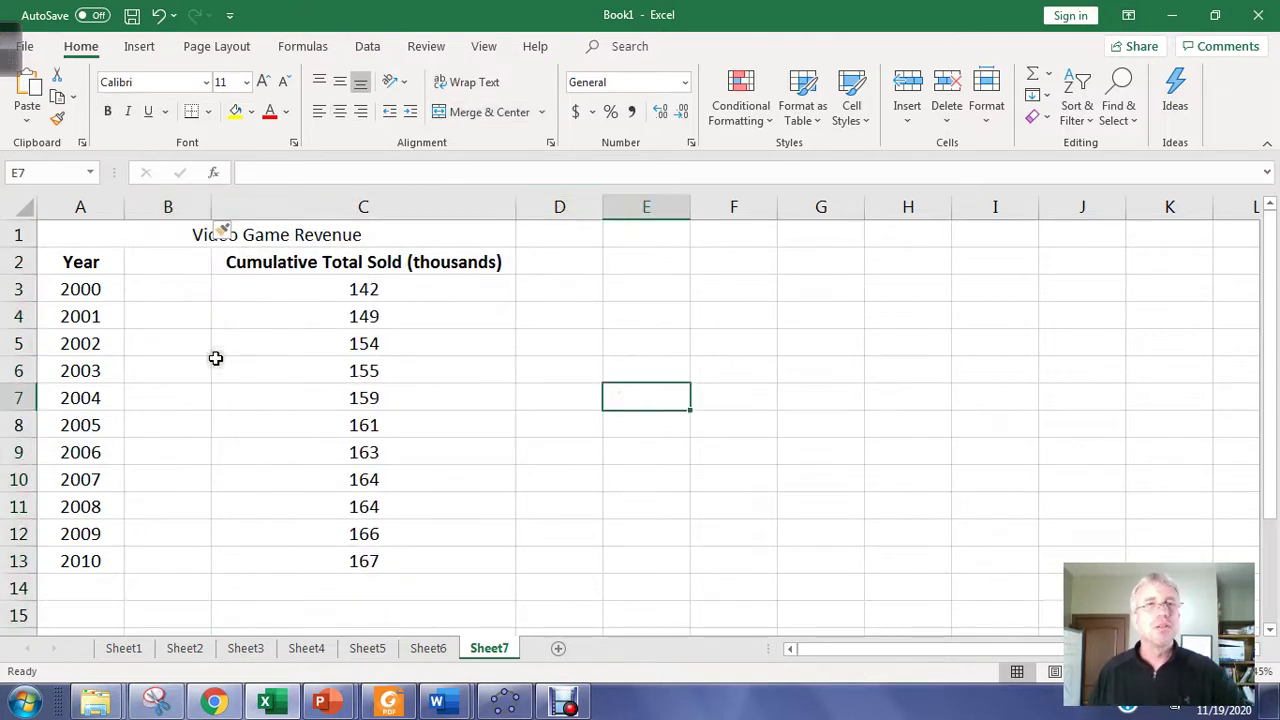
# Step: Head column B with 'Time (Since 2000)' in B2 and autofit the column width
pyautogui.click(176, 272)
pyautogui.write('Ti')
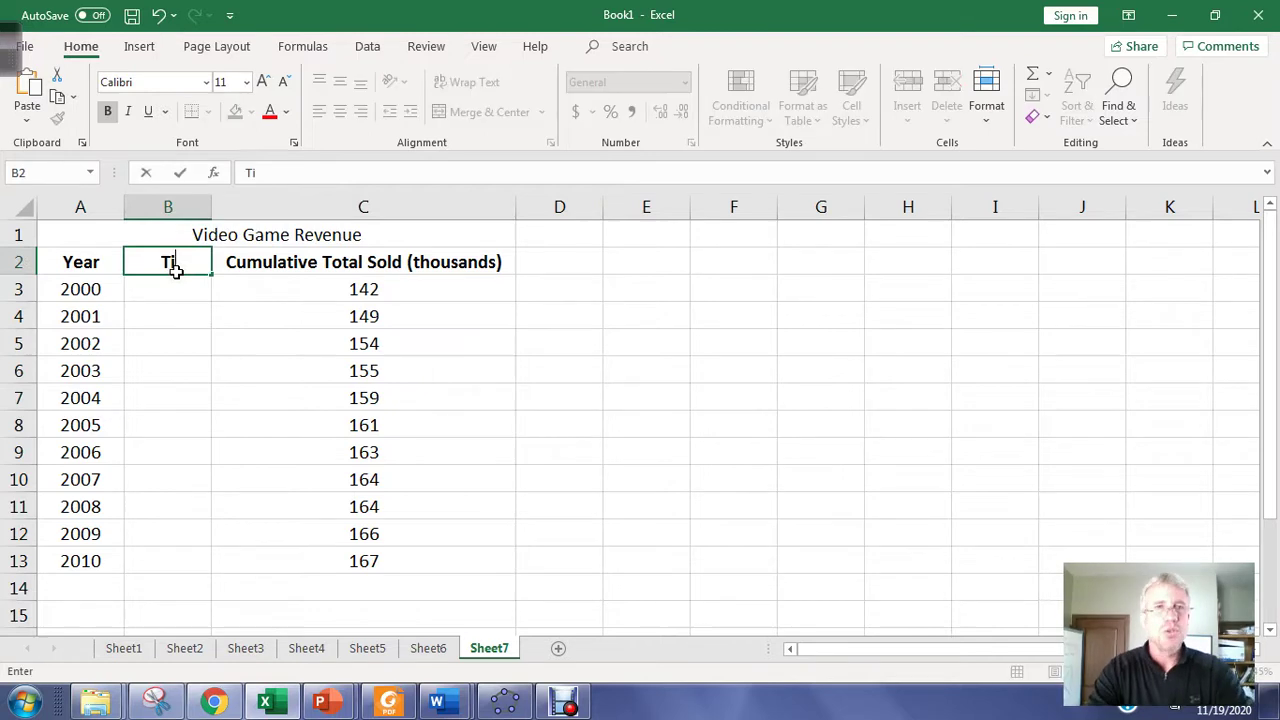
pyautogui.write('me (Sin')
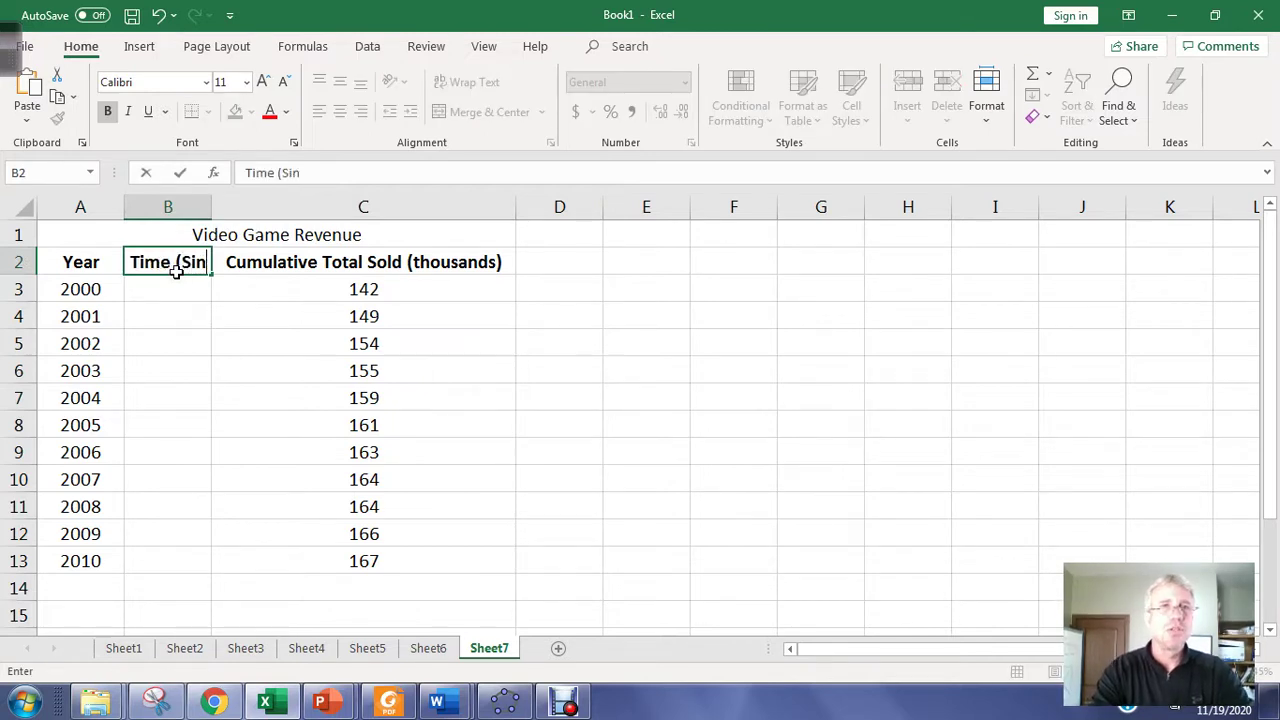
pyautogui.write('ce 20')
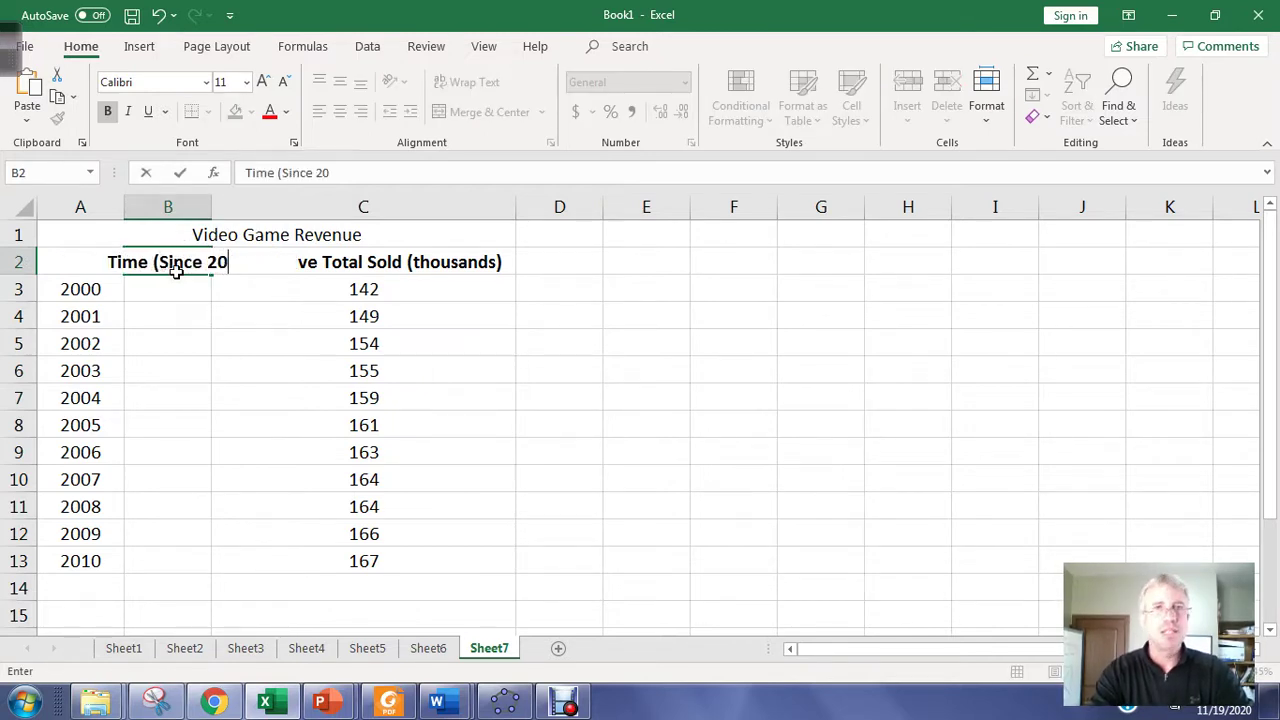
pyautogui.write('00)')
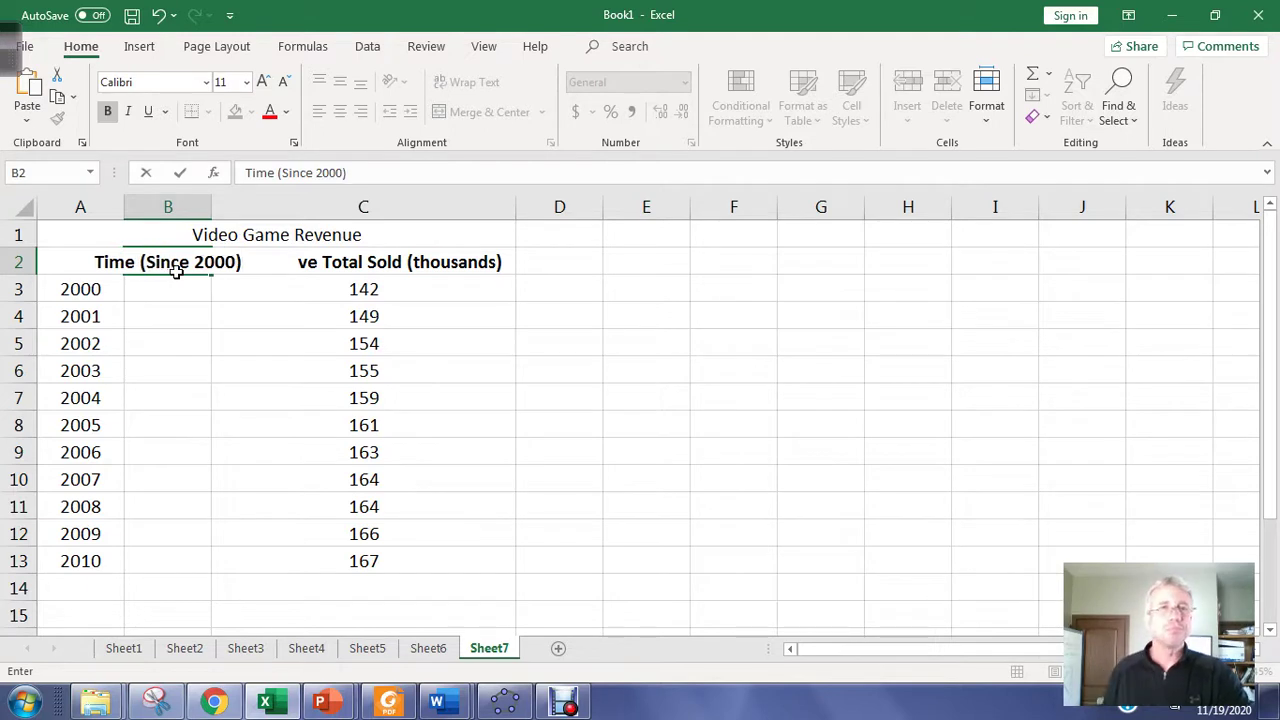
pyautogui.doubleClick(211, 206)
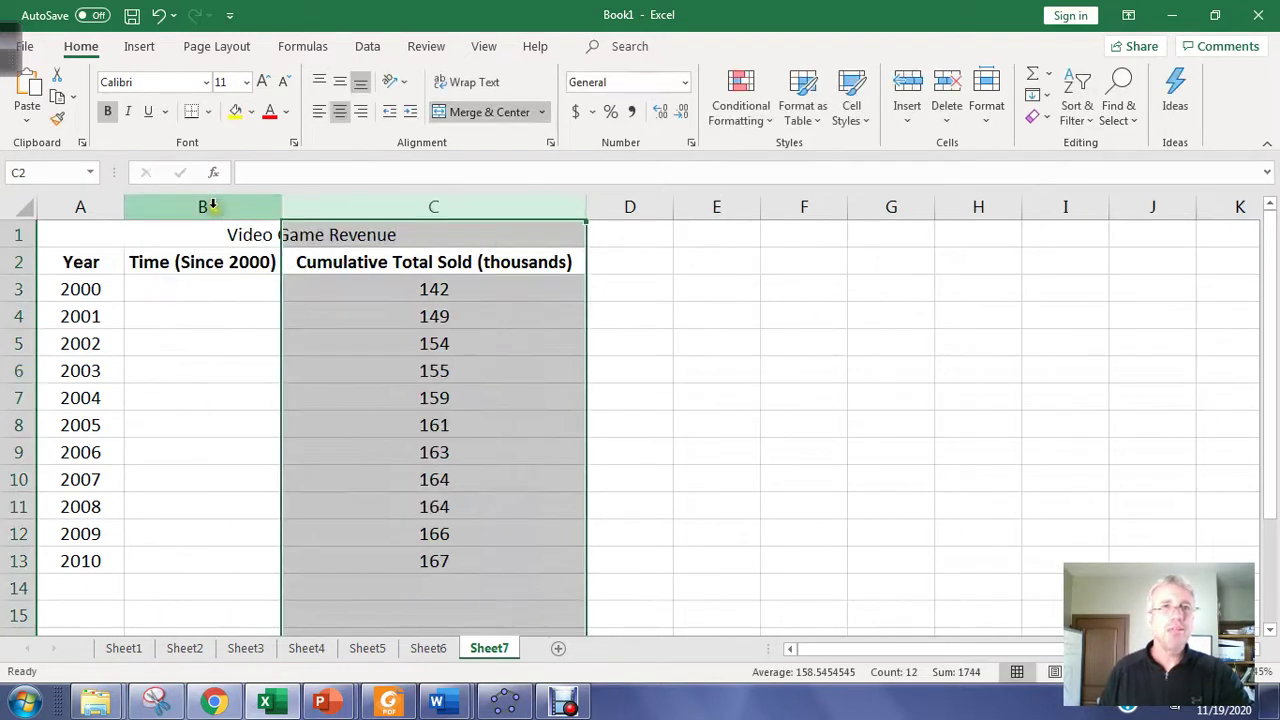
pyautogui.click(771, 426)
pyautogui.click(84, 289)
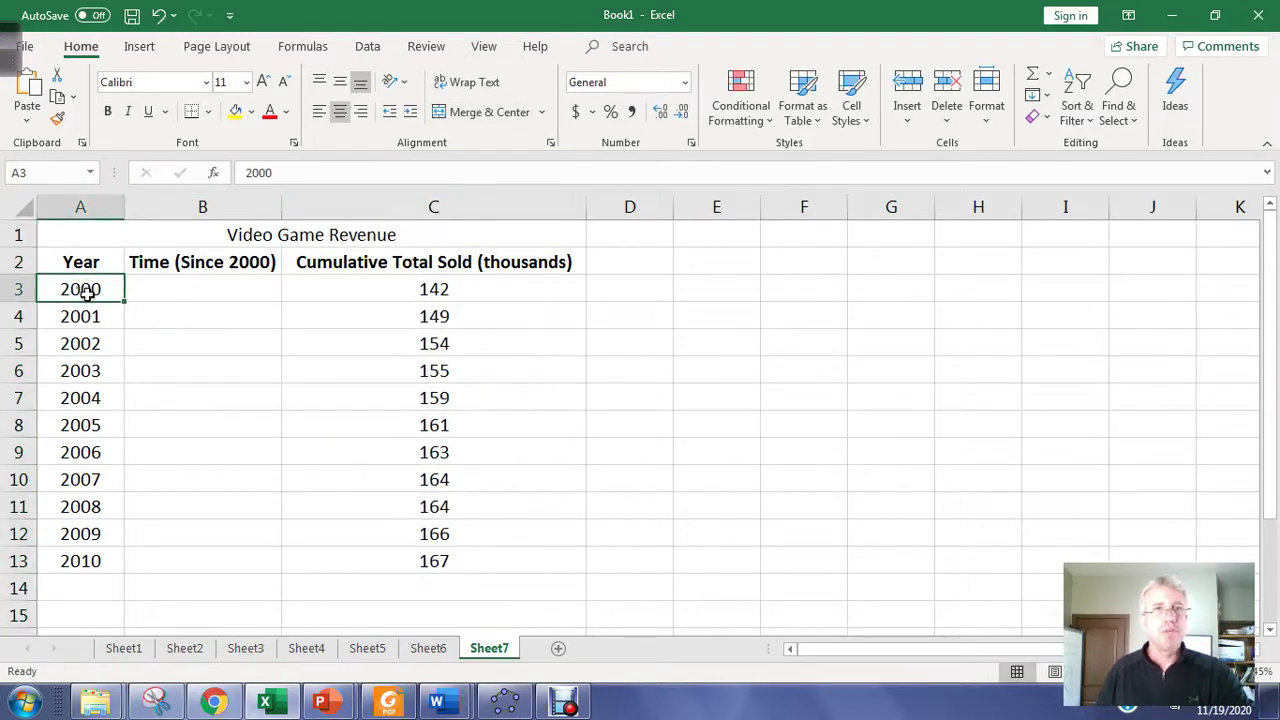
# Step: Enter 0 in B3 as the first time value
pyautogui.click(222, 289)
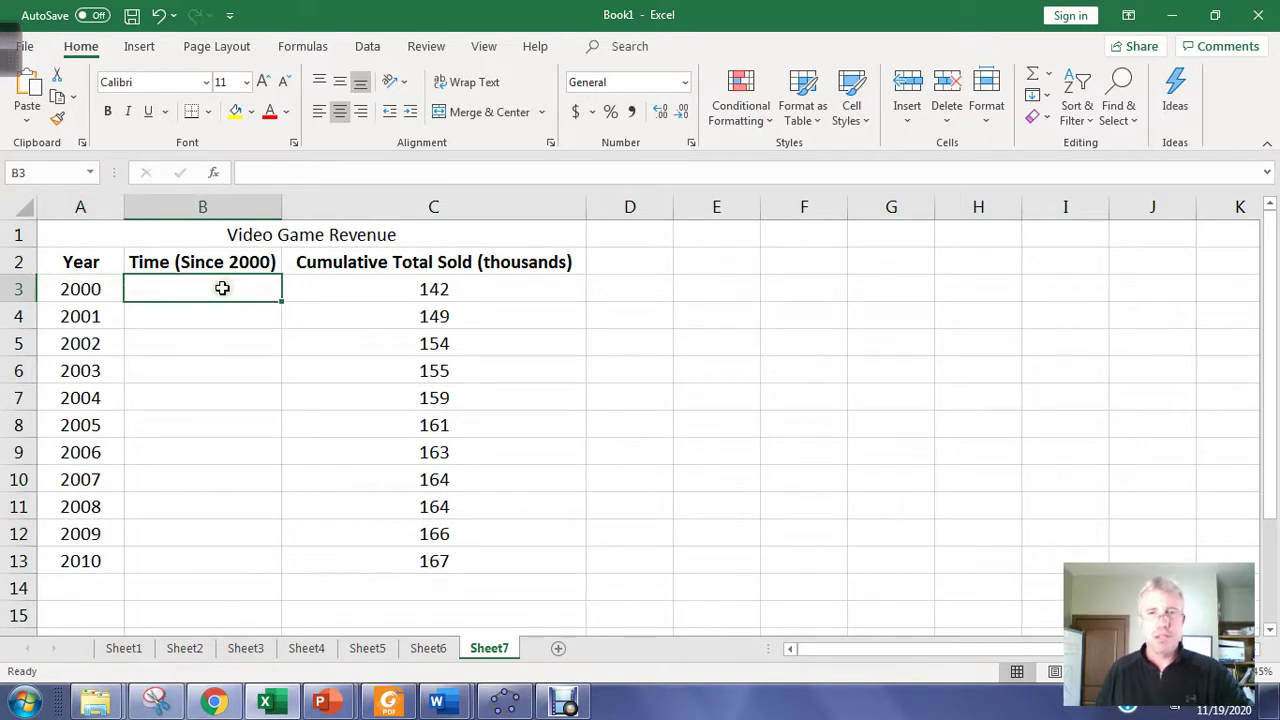
pyautogui.write('0')
pyautogui.click(226, 424)
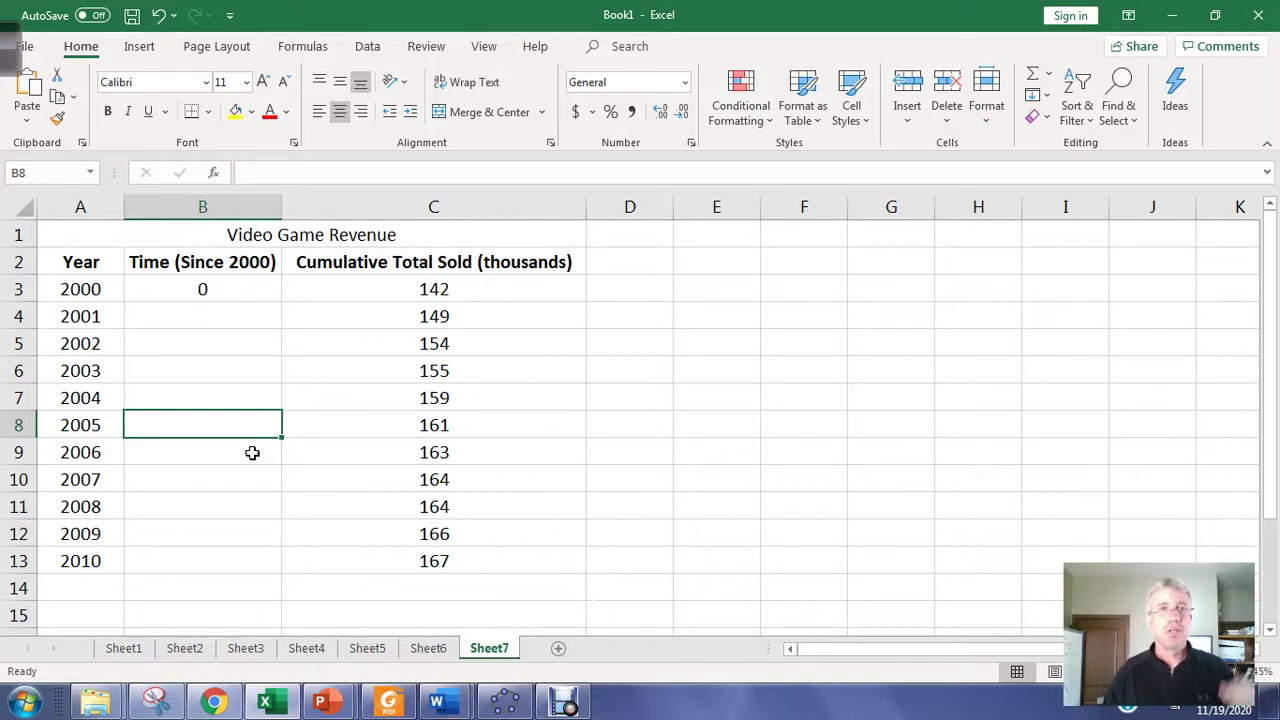
pyautogui.moveTo(84, 288); pyautogui.dragTo(68, 561)
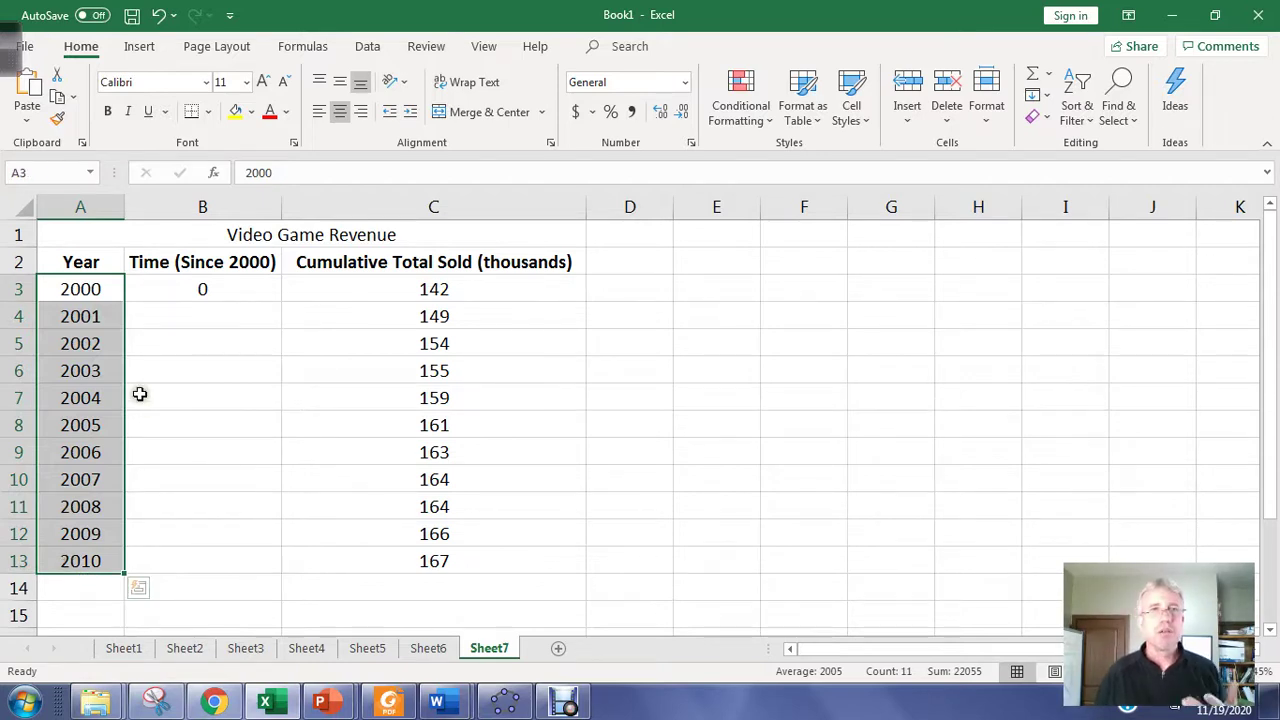
# Step: Enter the formula =A4-2000 in cell B4
pyautogui.click(235, 321)
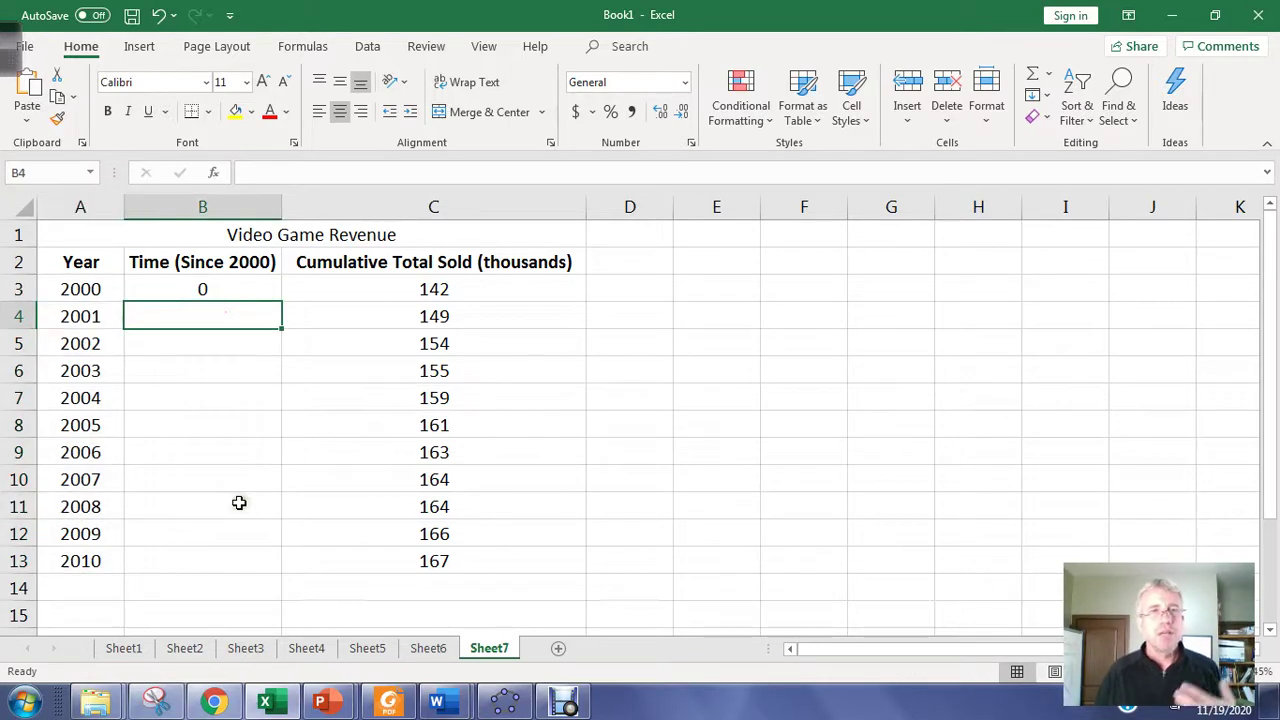
pyautogui.click(81, 316)
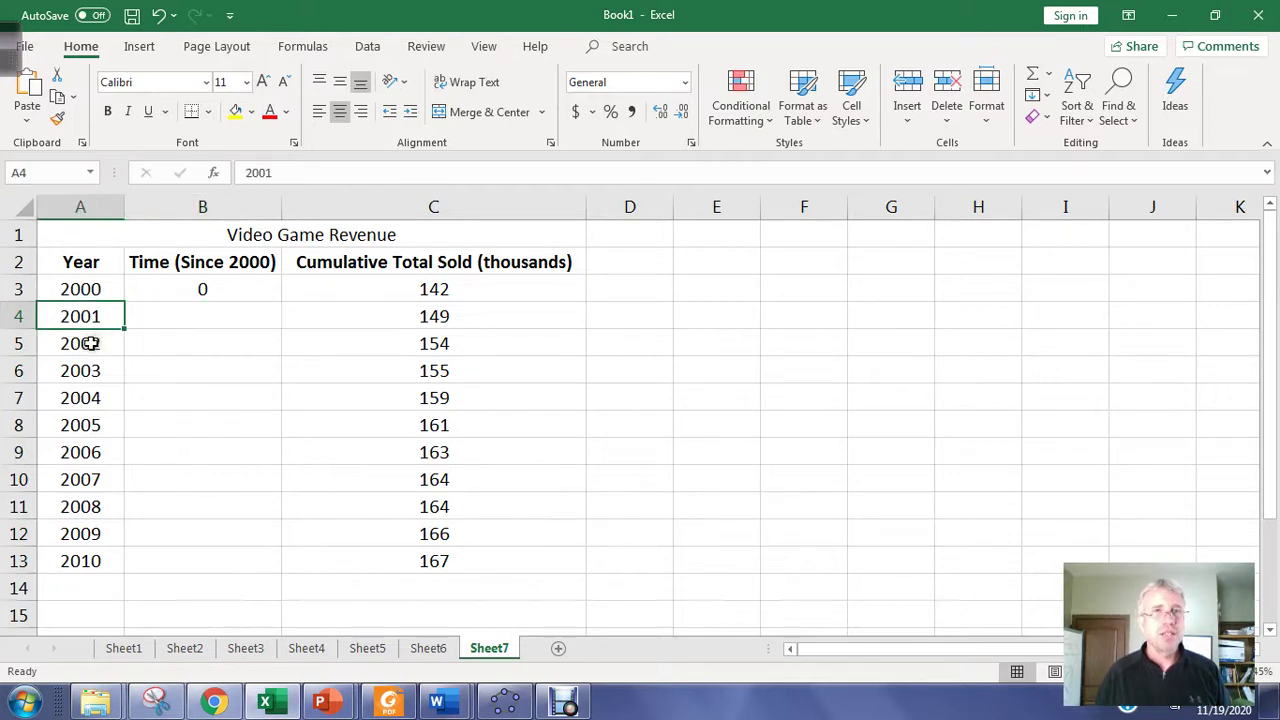
pyautogui.click(143, 314)
pyautogui.click(93, 318)
pyautogui.click(149, 318)
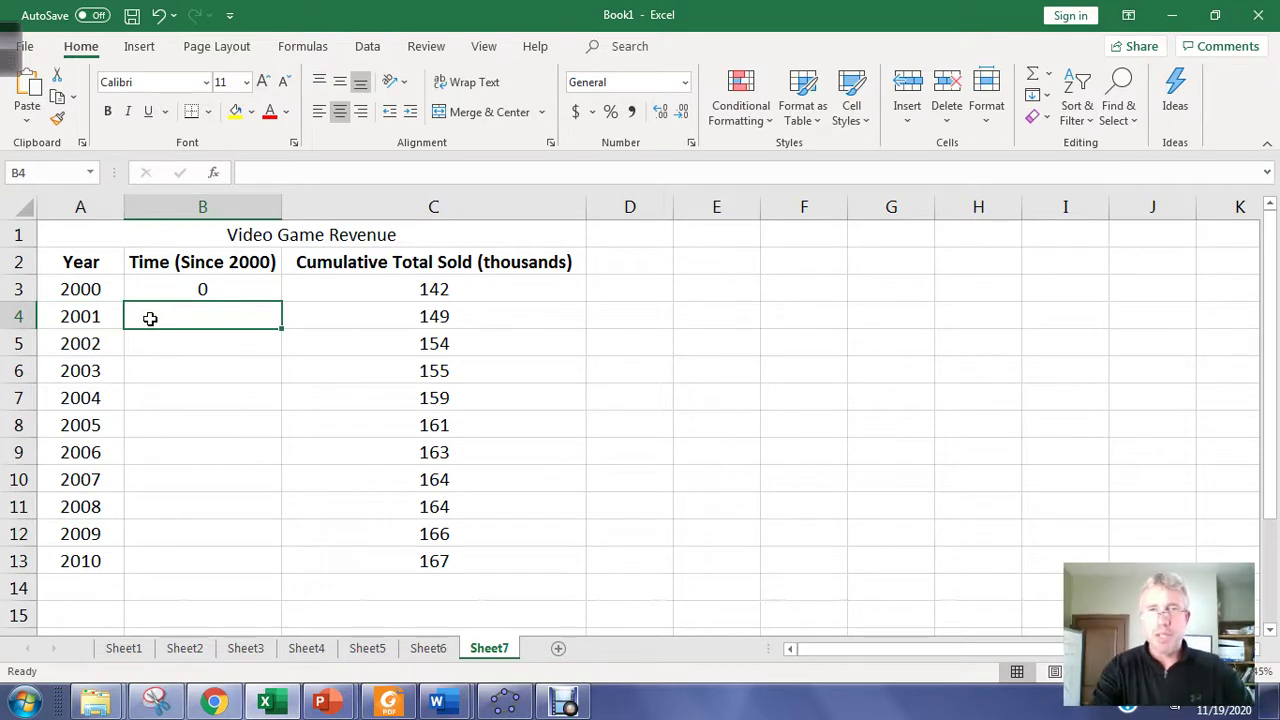
pyautogui.write('=')
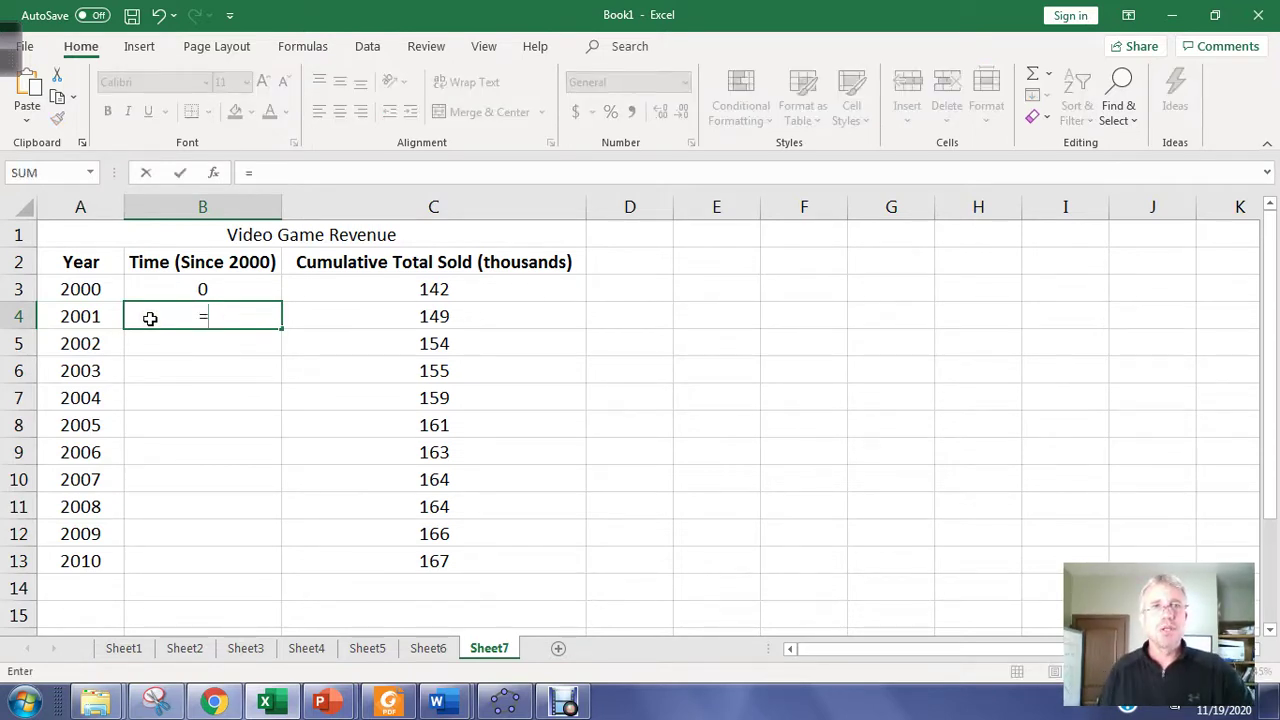
pyautogui.click(81, 319)
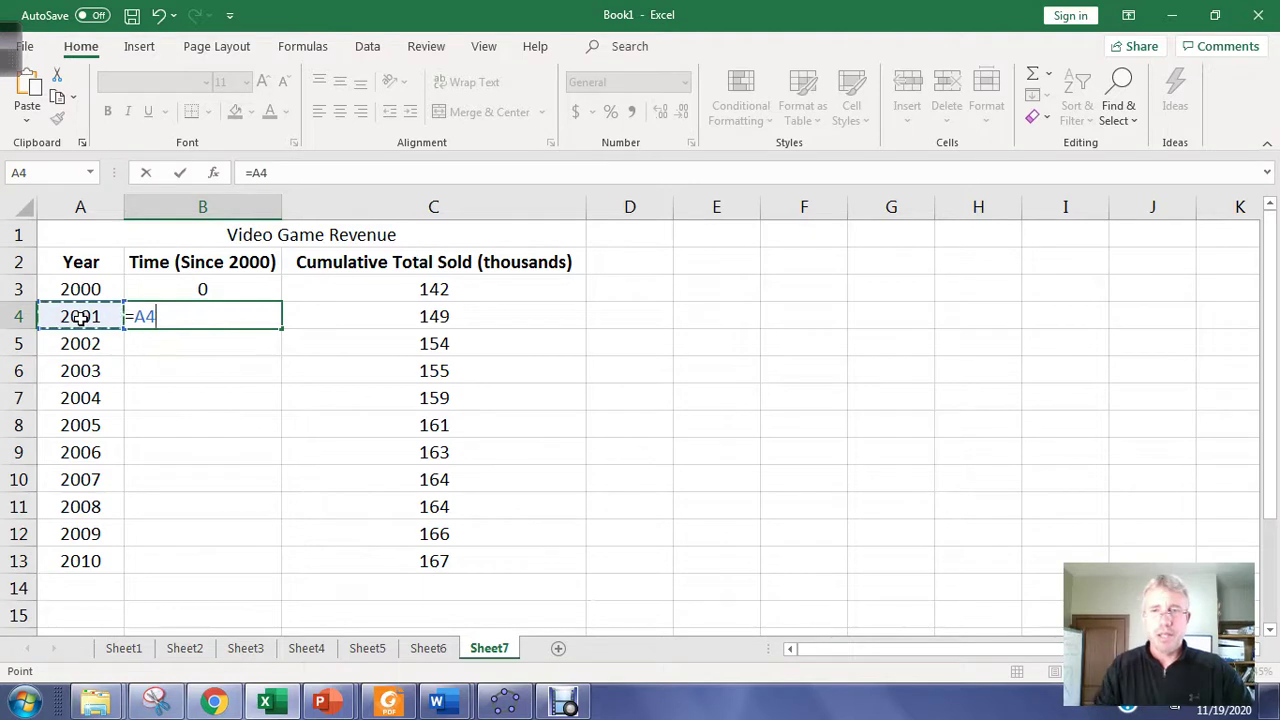
pyautogui.write('-2000')
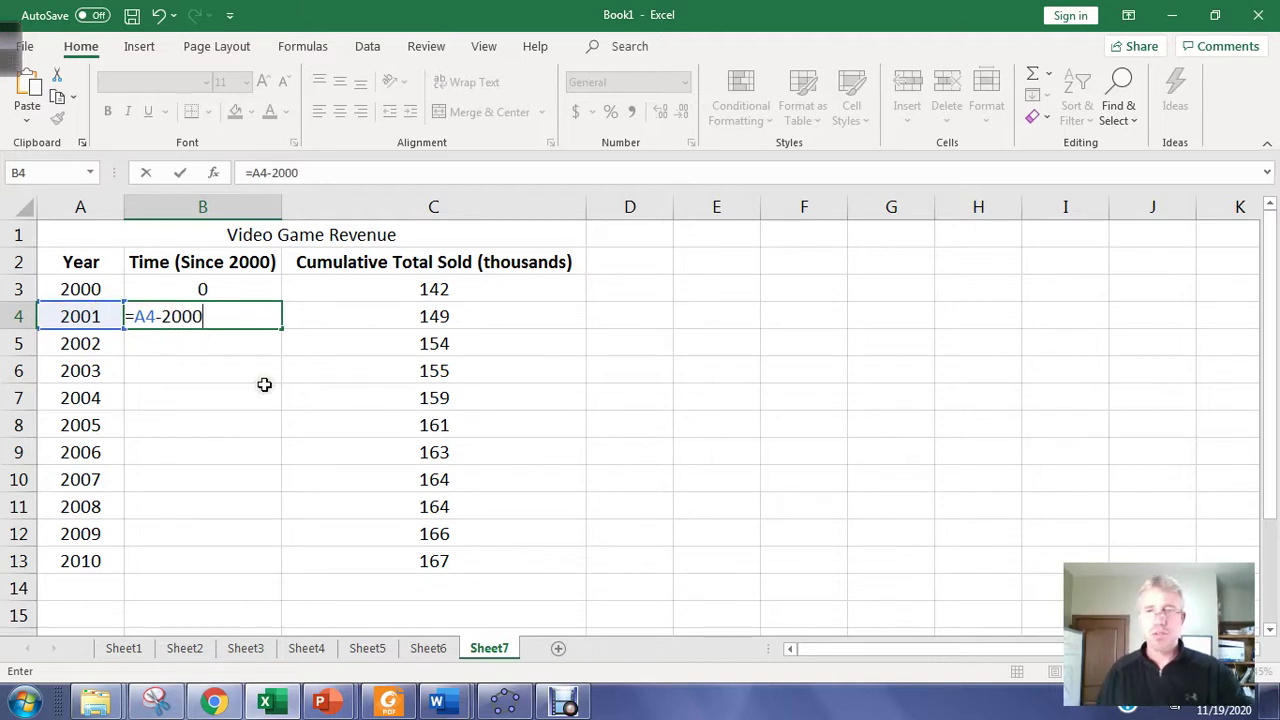
pyautogui.press('Return')
pyautogui.press('Up')
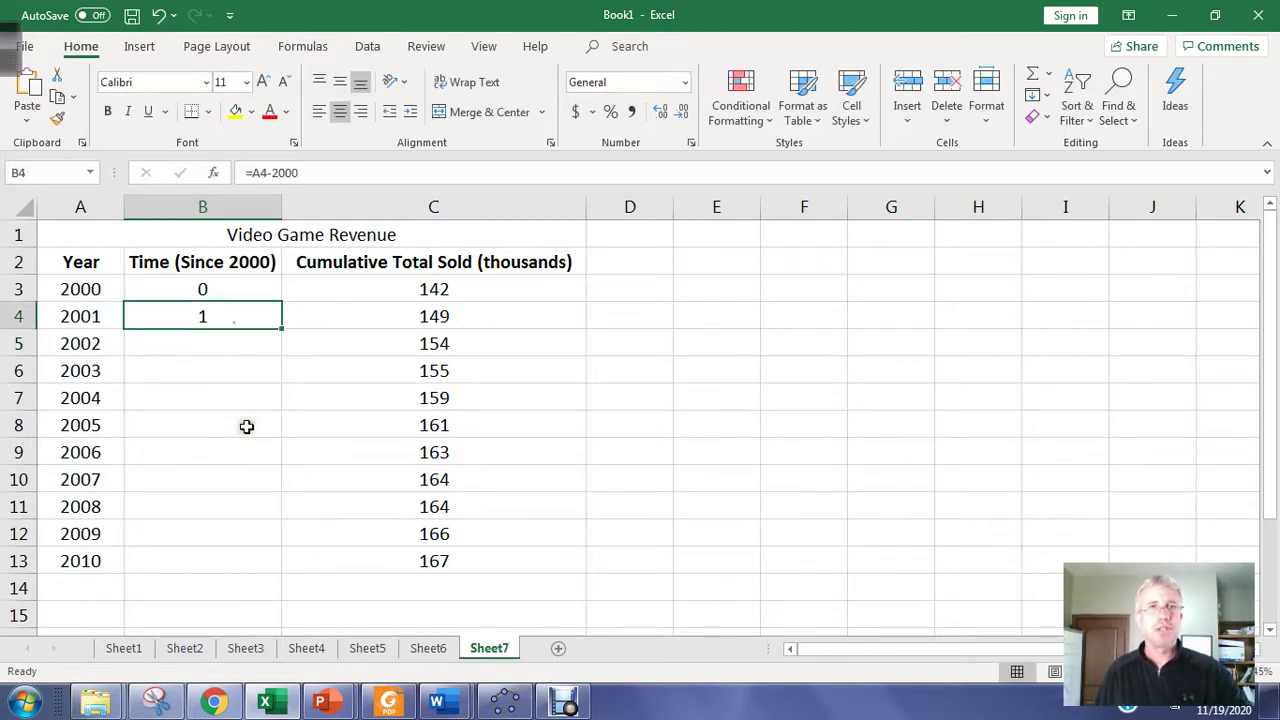
pyautogui.click(286, 477)
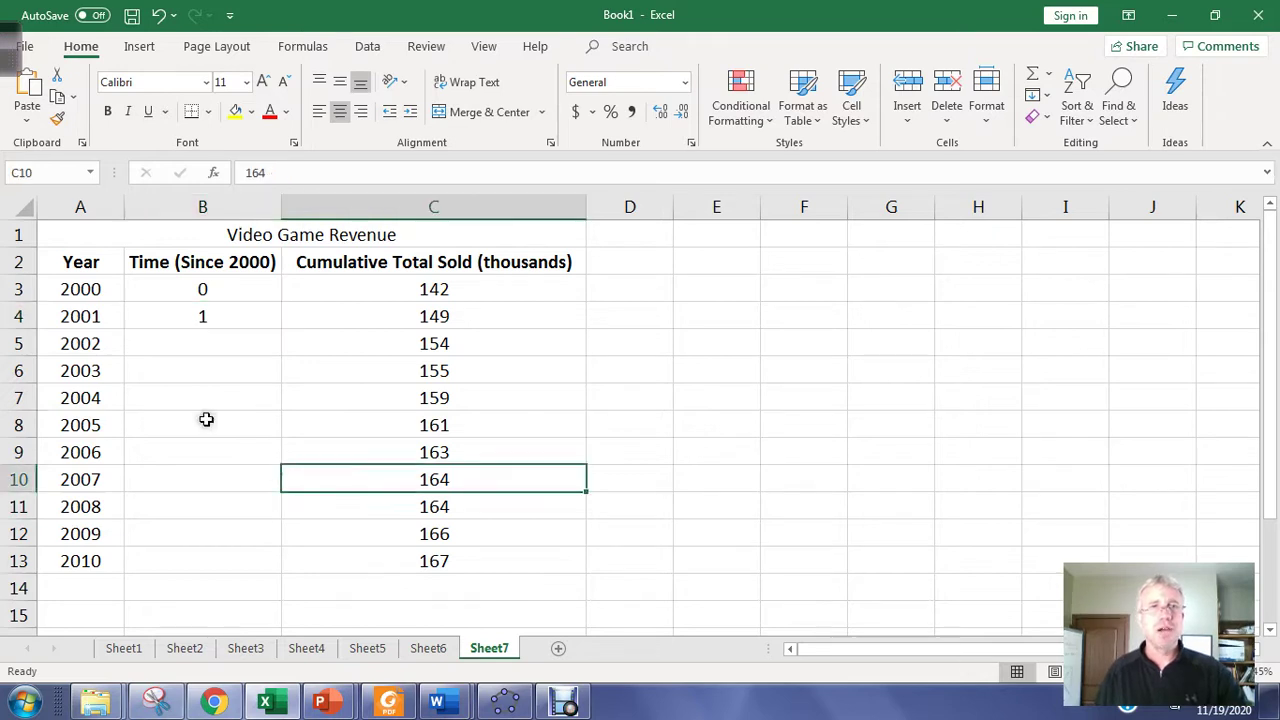
pyautogui.click(171, 310)
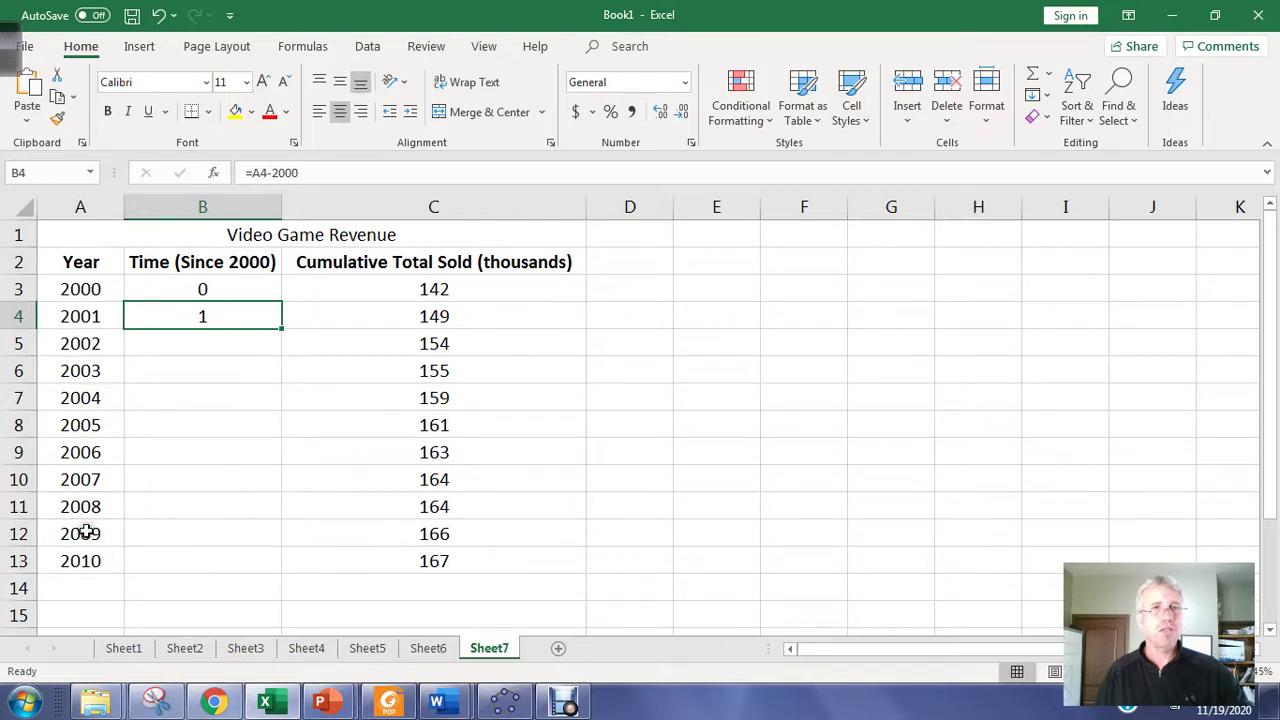
pyautogui.click(244, 404)
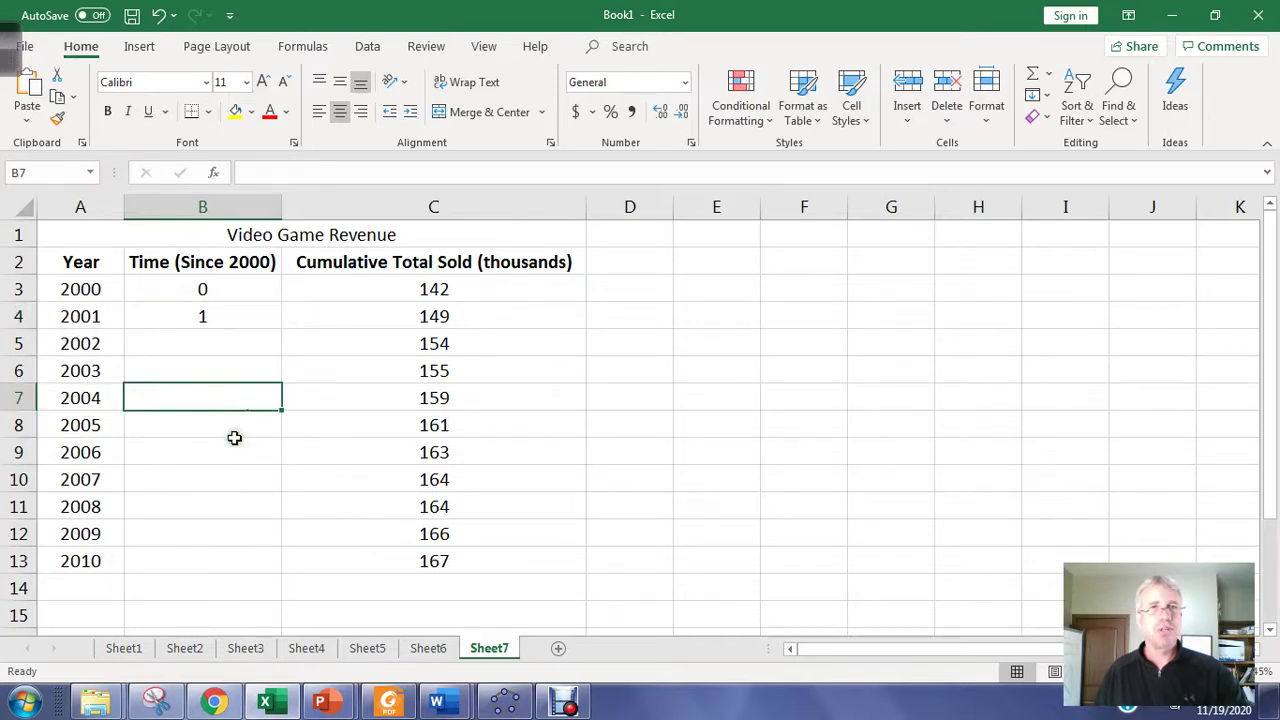
pyautogui.click(222, 315)
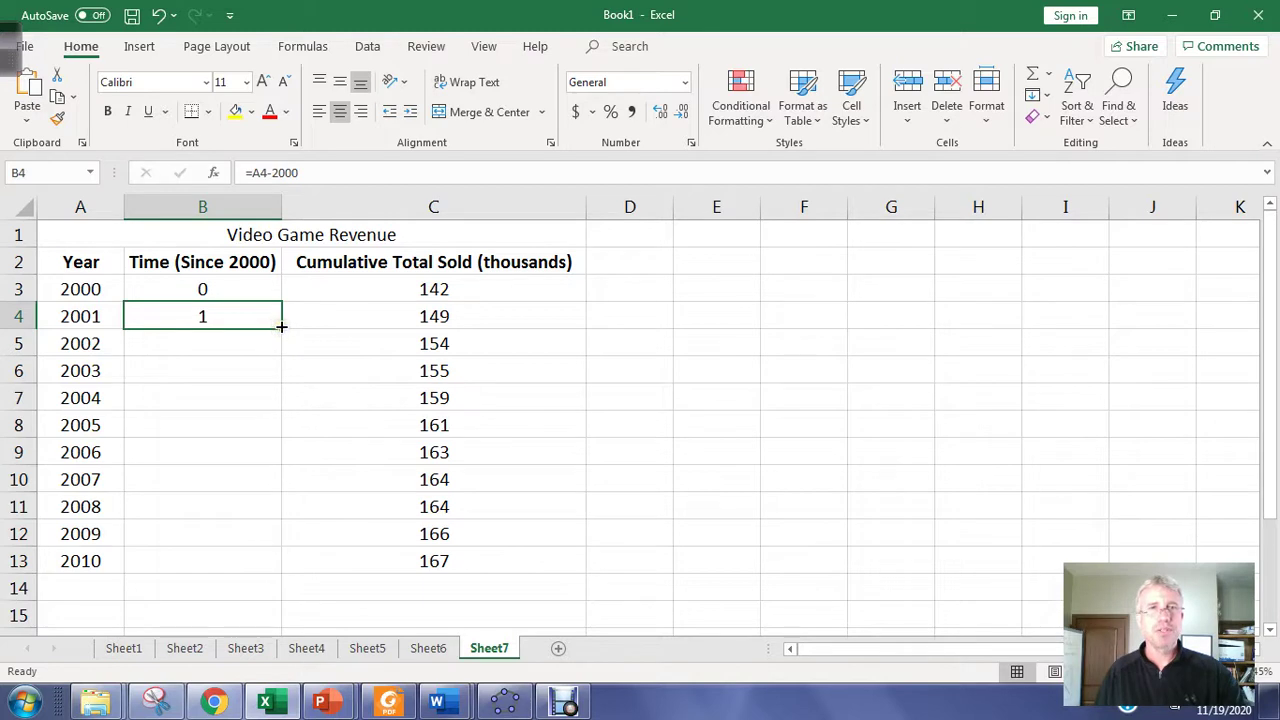
# Step: Fill B4's formula down to B13 for times 0 through 10, then select B3:C13
pyautogui.moveTo(282, 326); pyautogui.dragTo(283, 577)
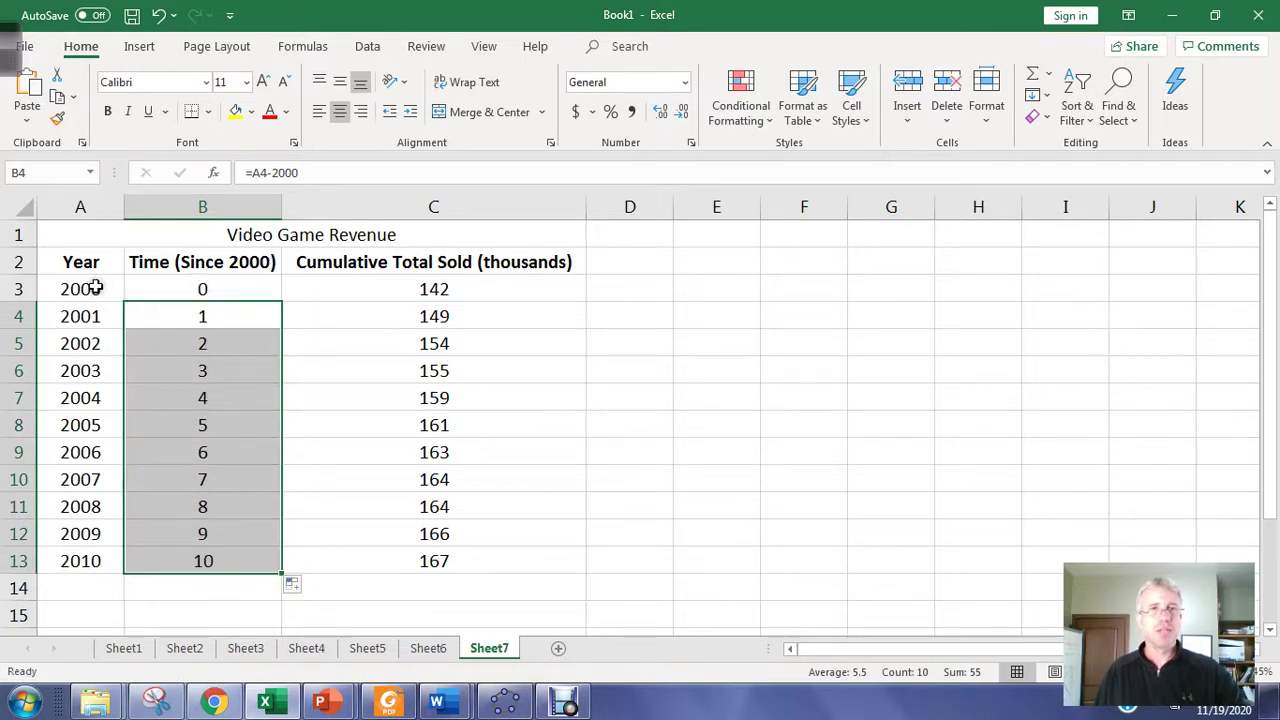
pyautogui.click(223, 561)
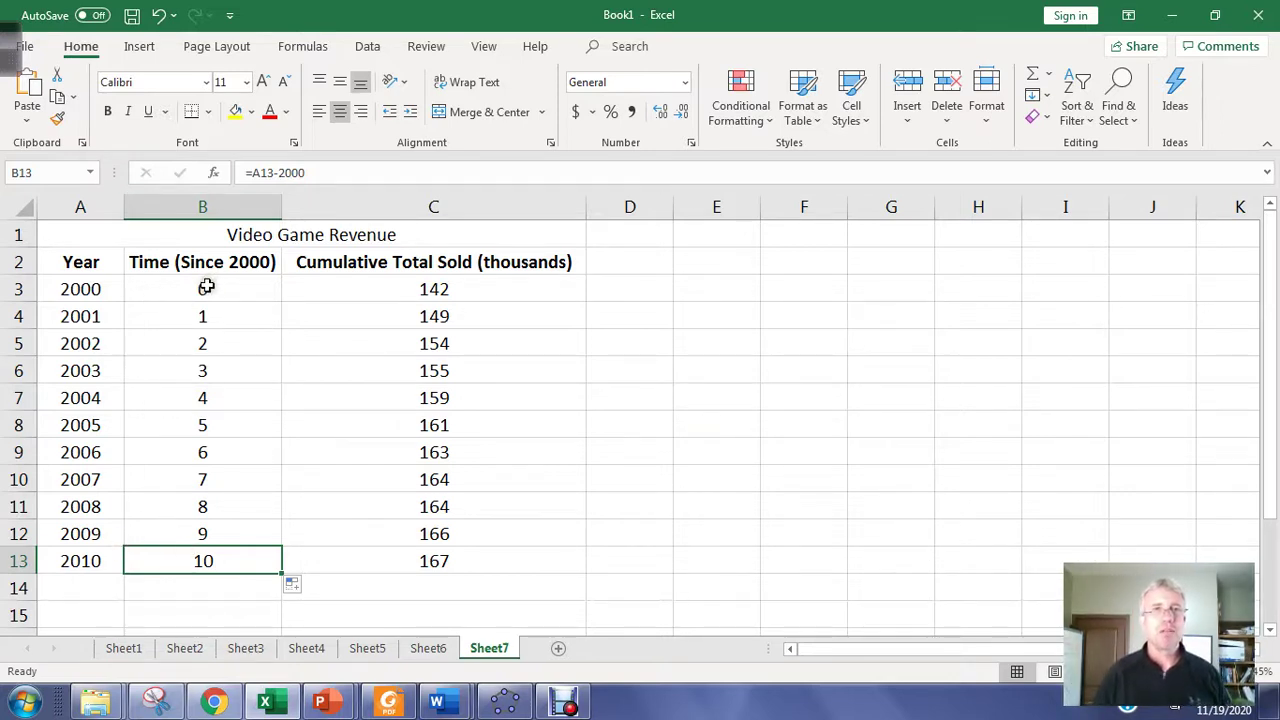
pyautogui.moveTo(205, 287); pyautogui.dragTo(358, 567)
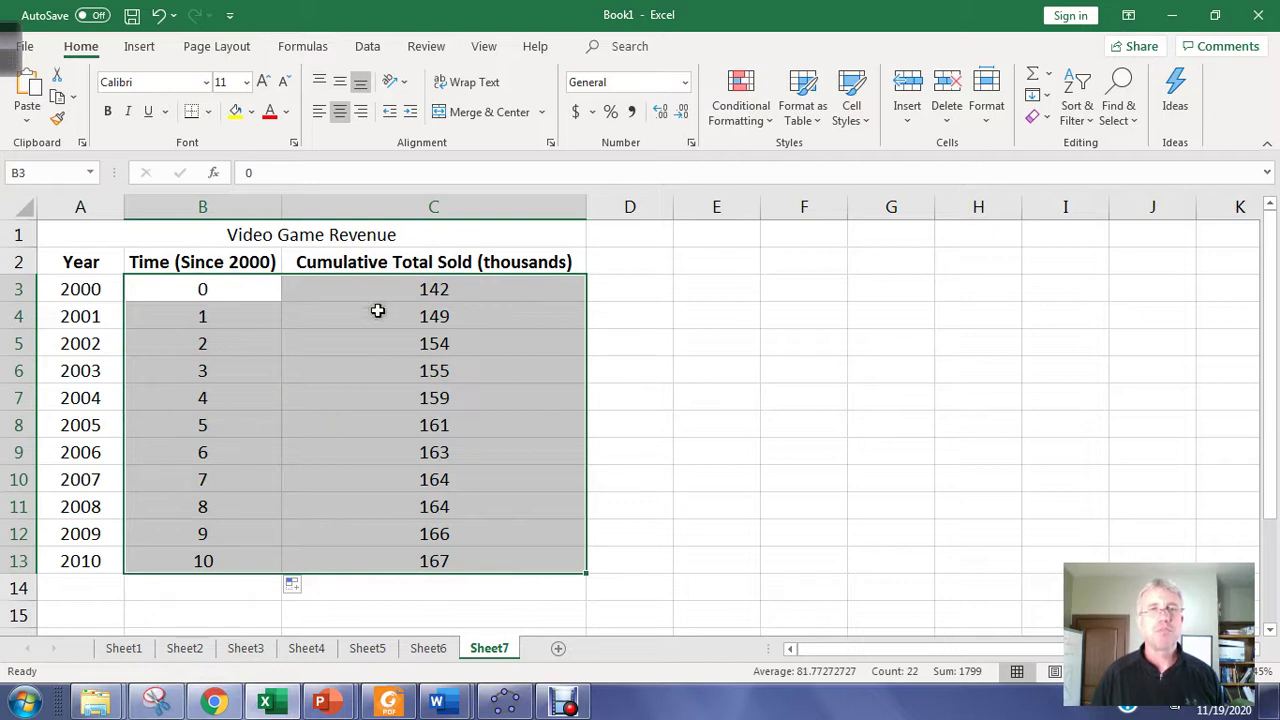
# Step: Insert a markers-only scatter chart of cumulative sales against time since 2000
pyautogui.click(140, 47)
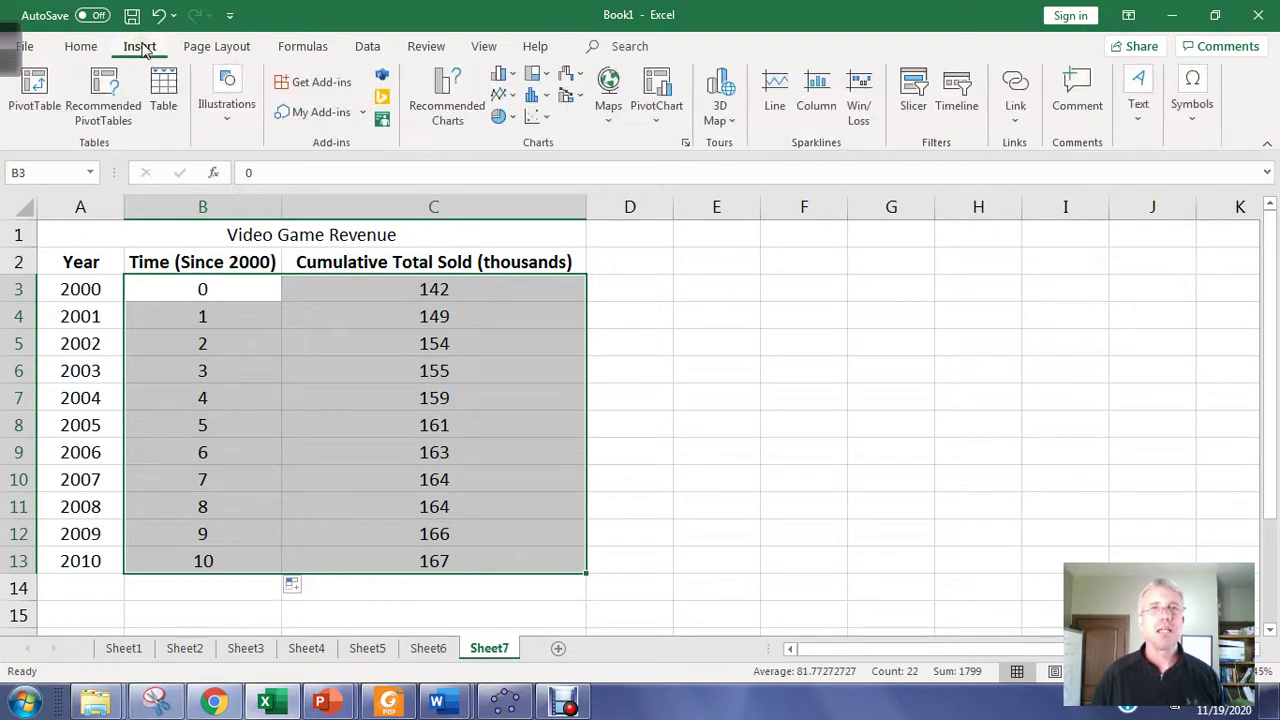
pyautogui.click(538, 117)
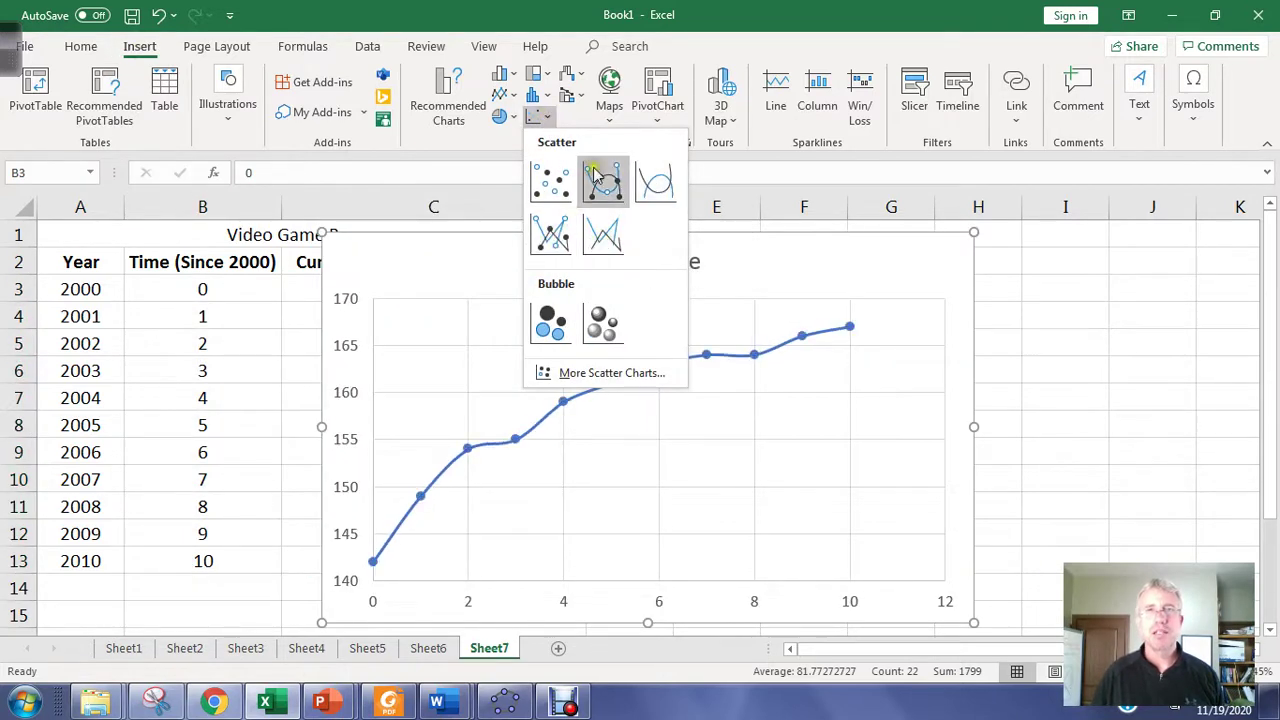
pyautogui.click(553, 188)
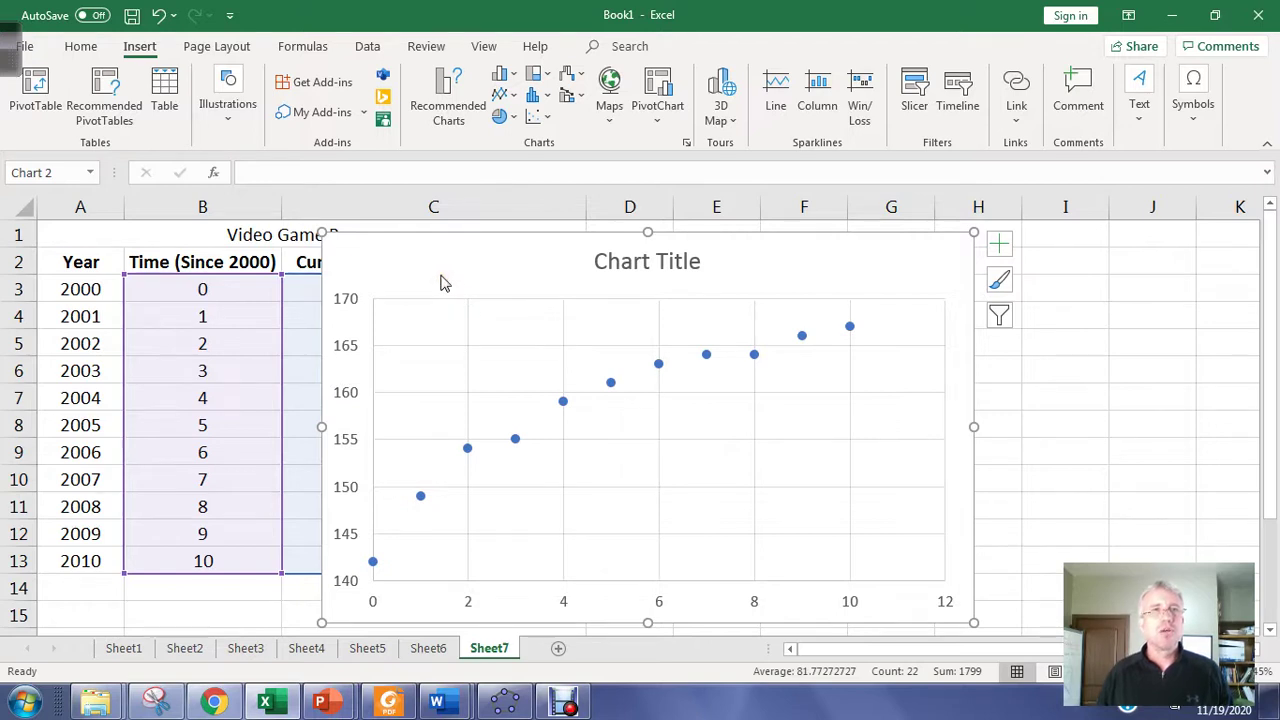
pyautogui.doubleClick(371, 260)
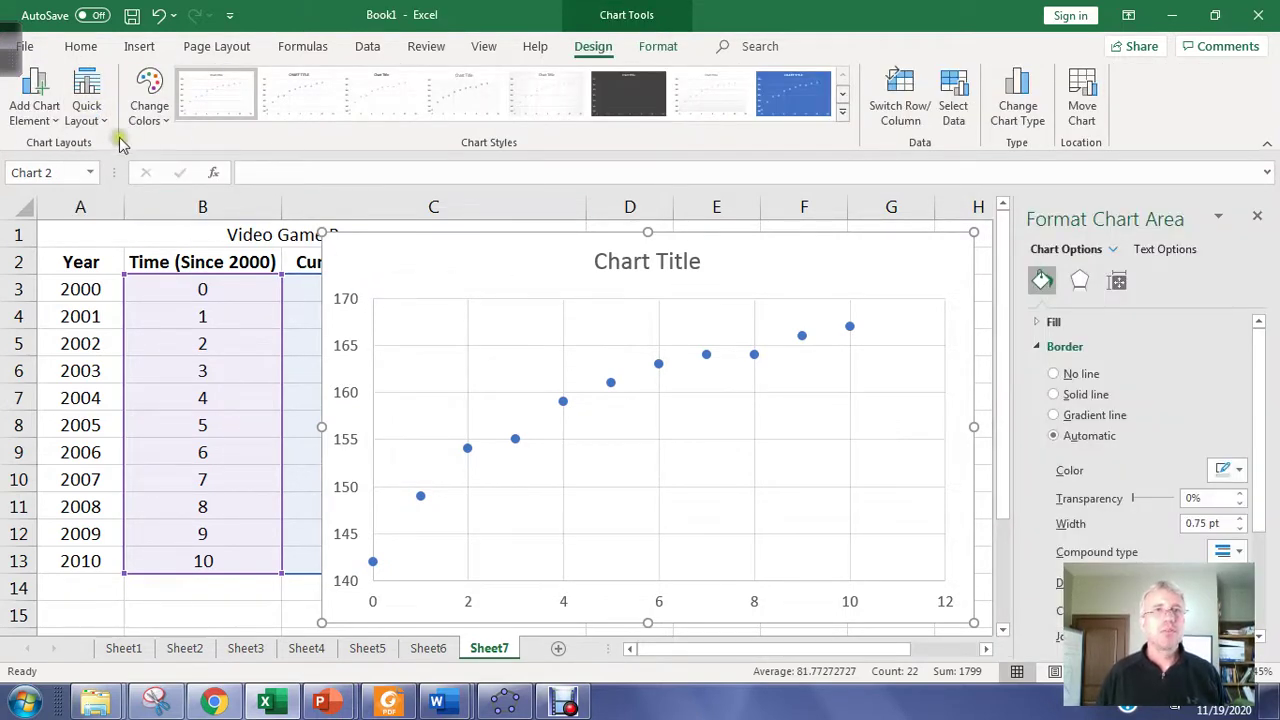
# Step: Apply Quick Layout 1 and retitle the chart 'Cumulative Video Game Sales'
pyautogui.click(86, 112)
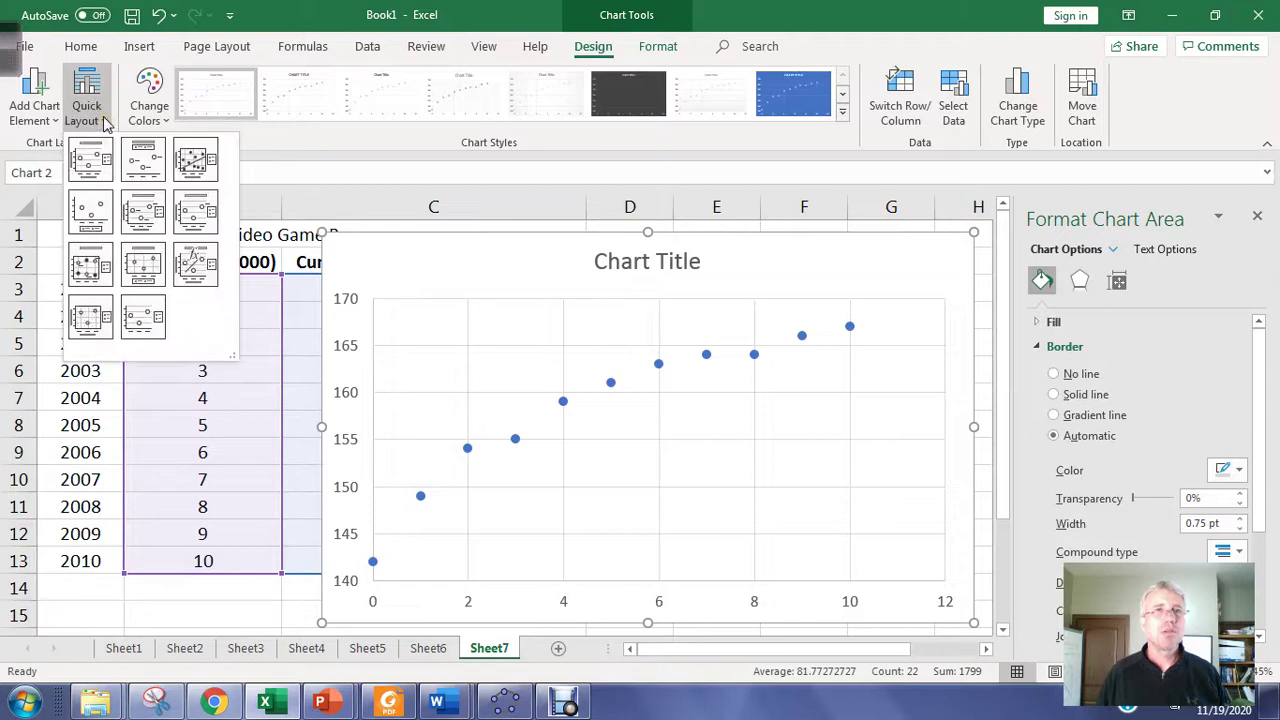
pyautogui.click(88, 165)
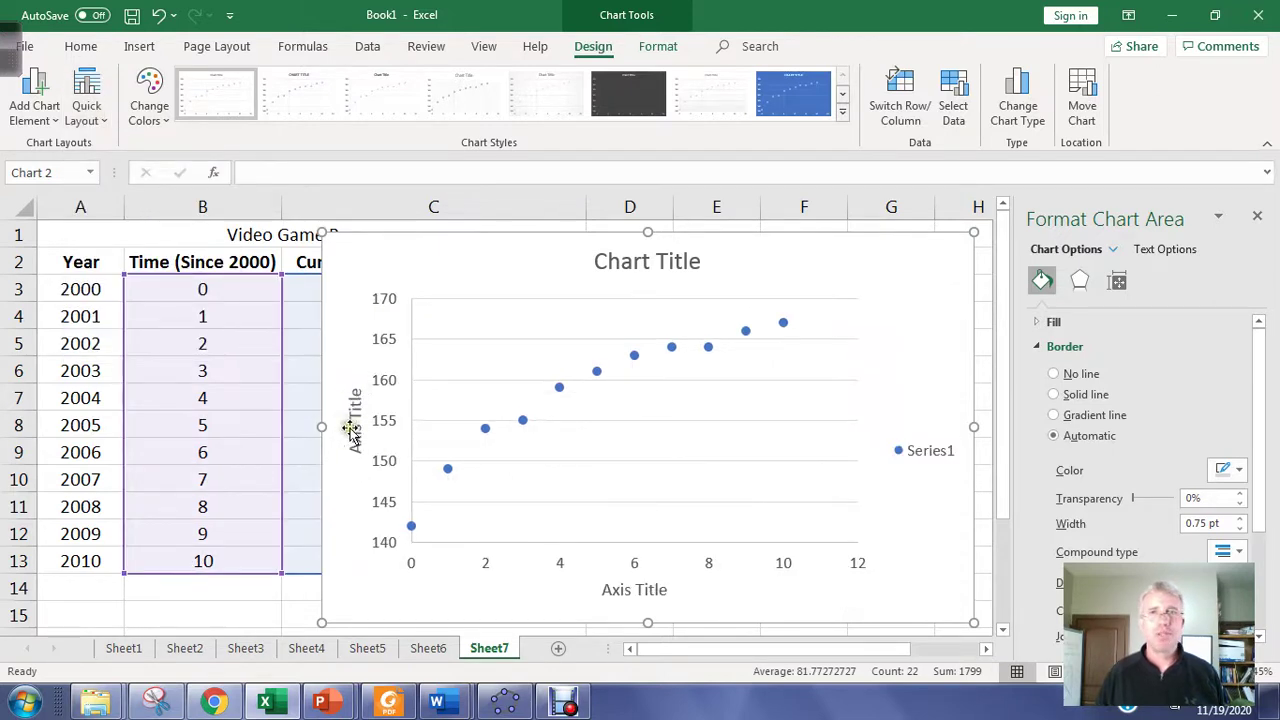
pyautogui.click(594, 261)
pyautogui.moveTo(594, 261); pyautogui.dragTo(700, 262)
pyautogui.write('Cu')
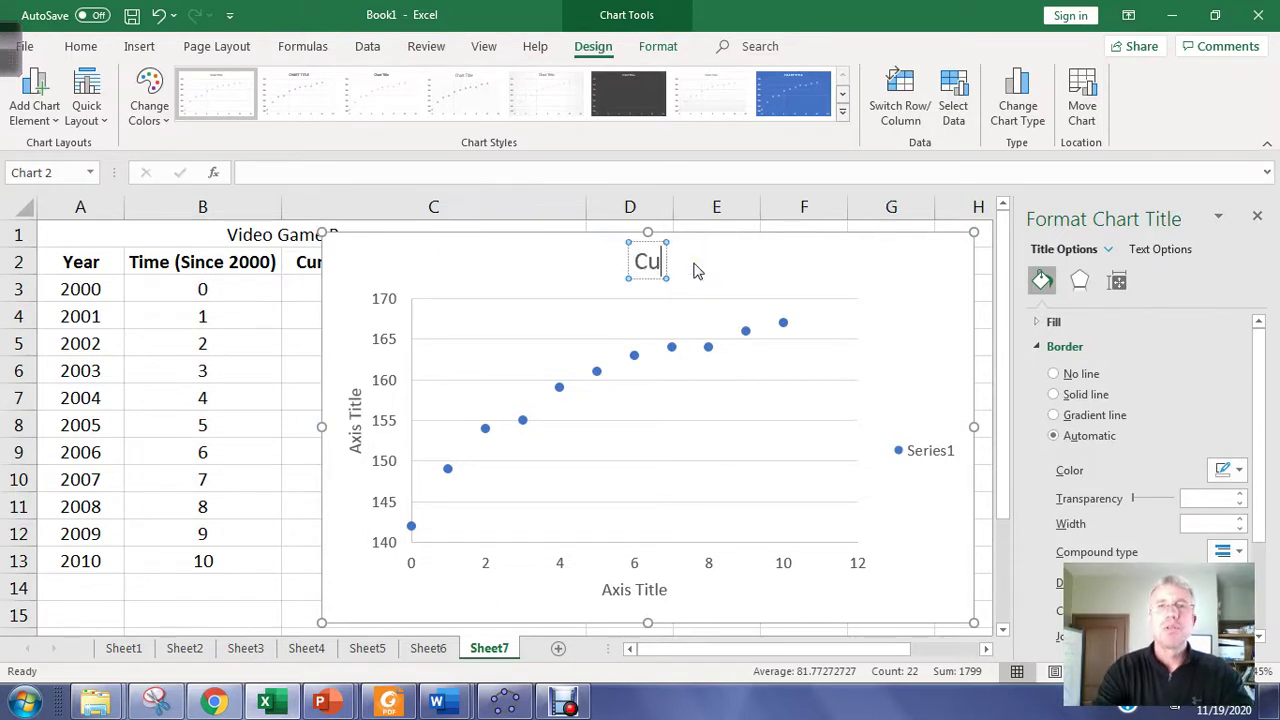
pyautogui.write('mulative V')
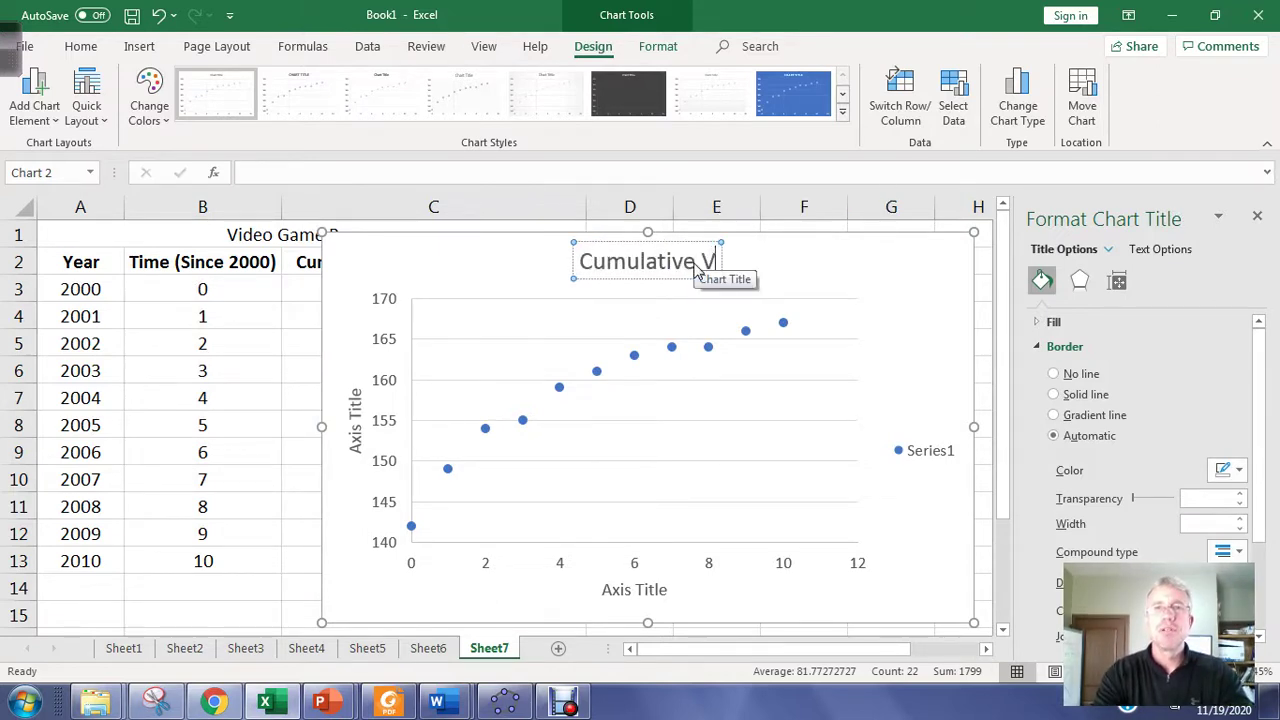
pyautogui.write('ideo Game')
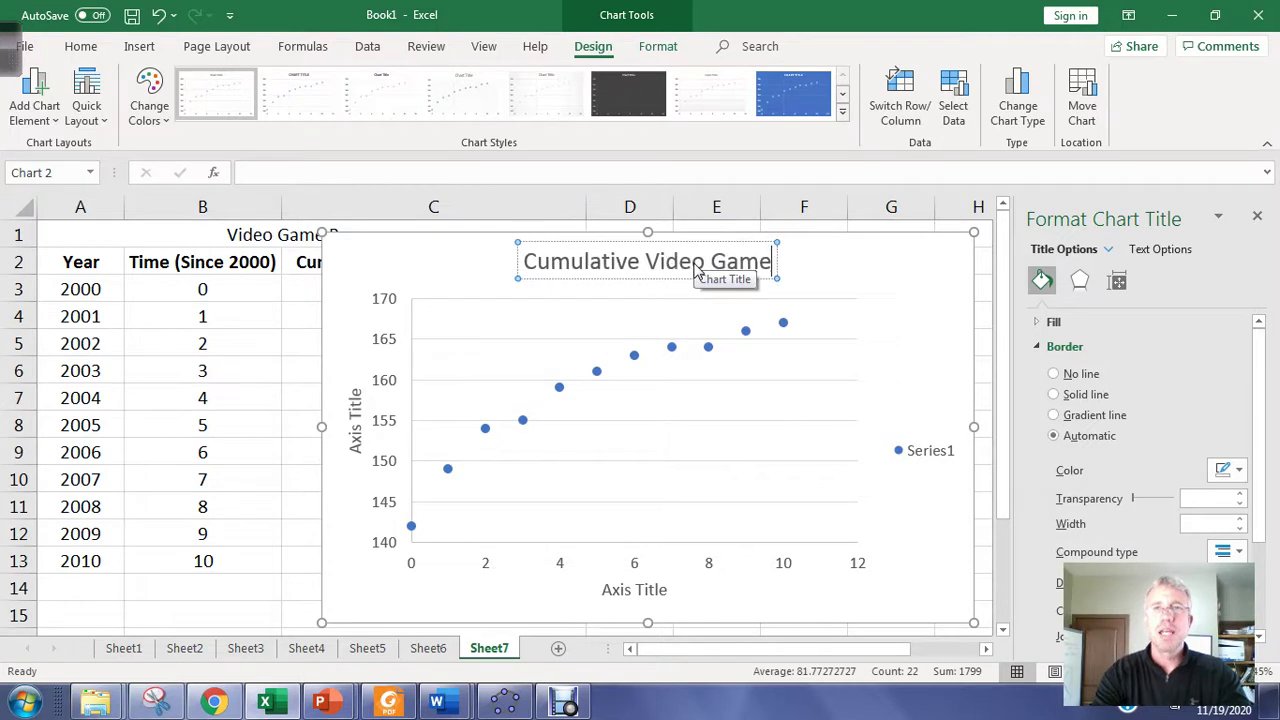
pyautogui.write(' Sales')
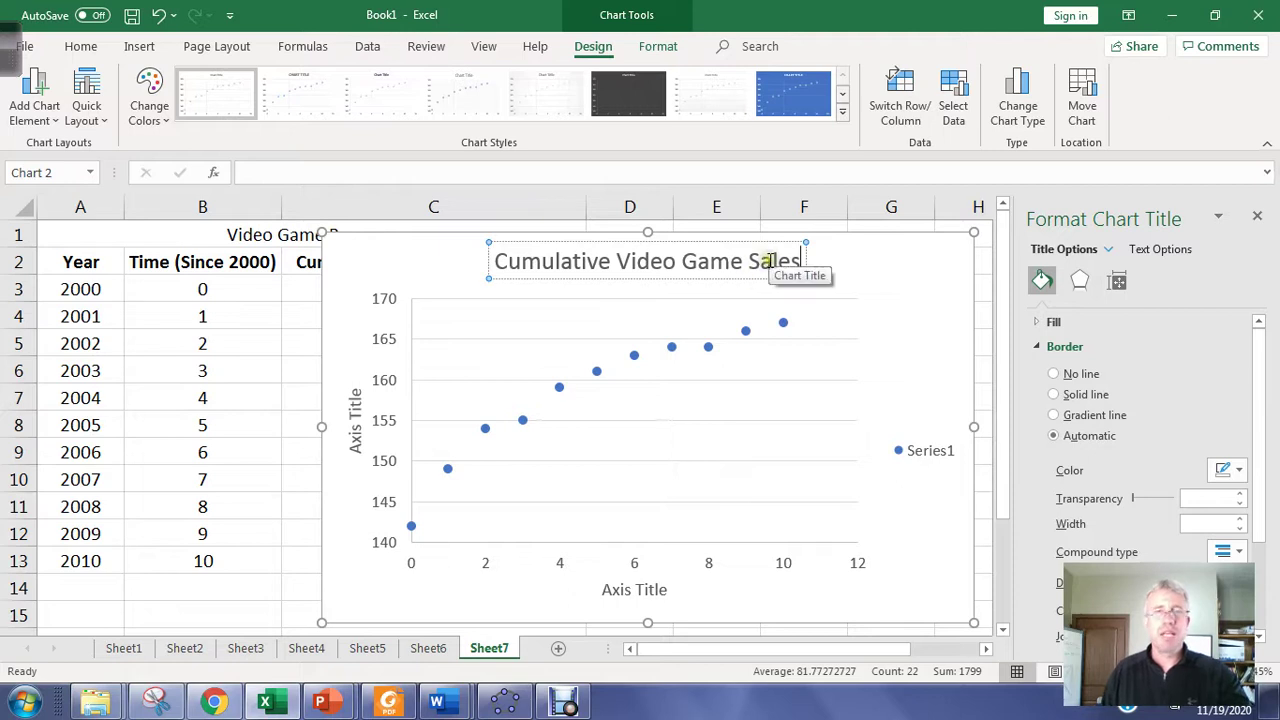
# Step: Replace the horizontal axis placeholder with 'Time (Years Since 2000)'
pyautogui.click(606, 590)
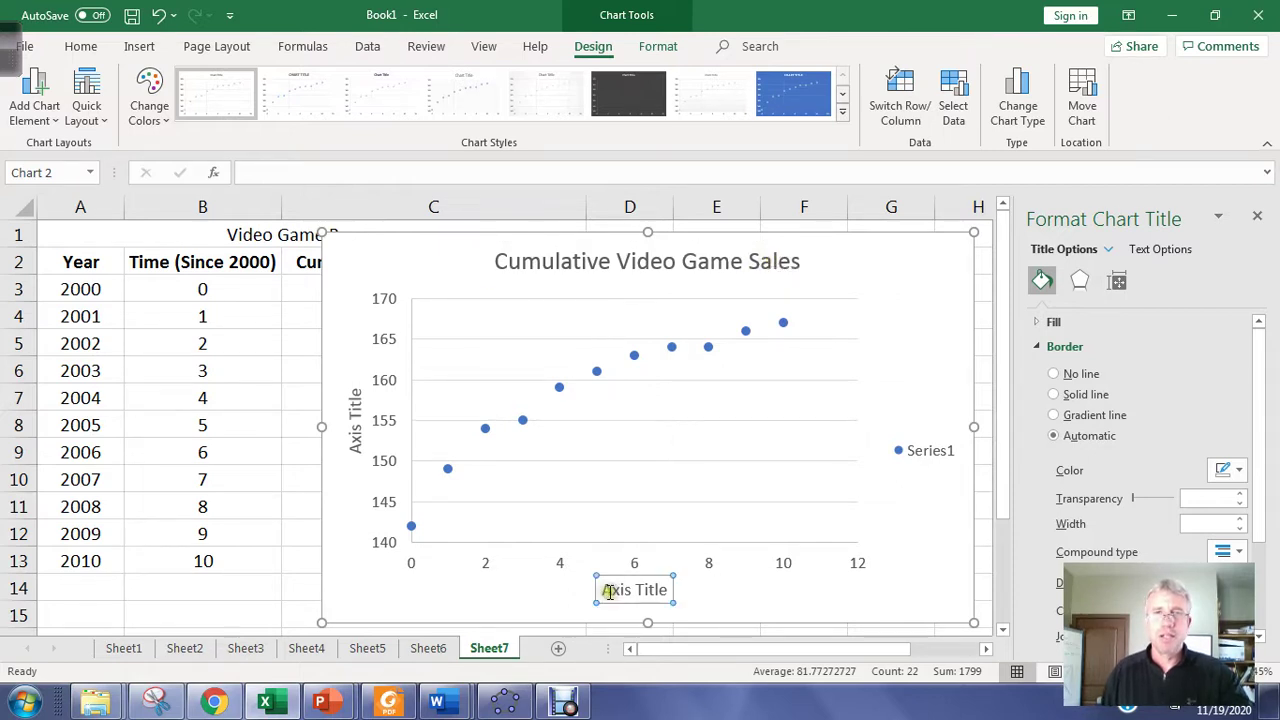
pyautogui.moveTo(606, 590); pyautogui.dragTo(662, 590)
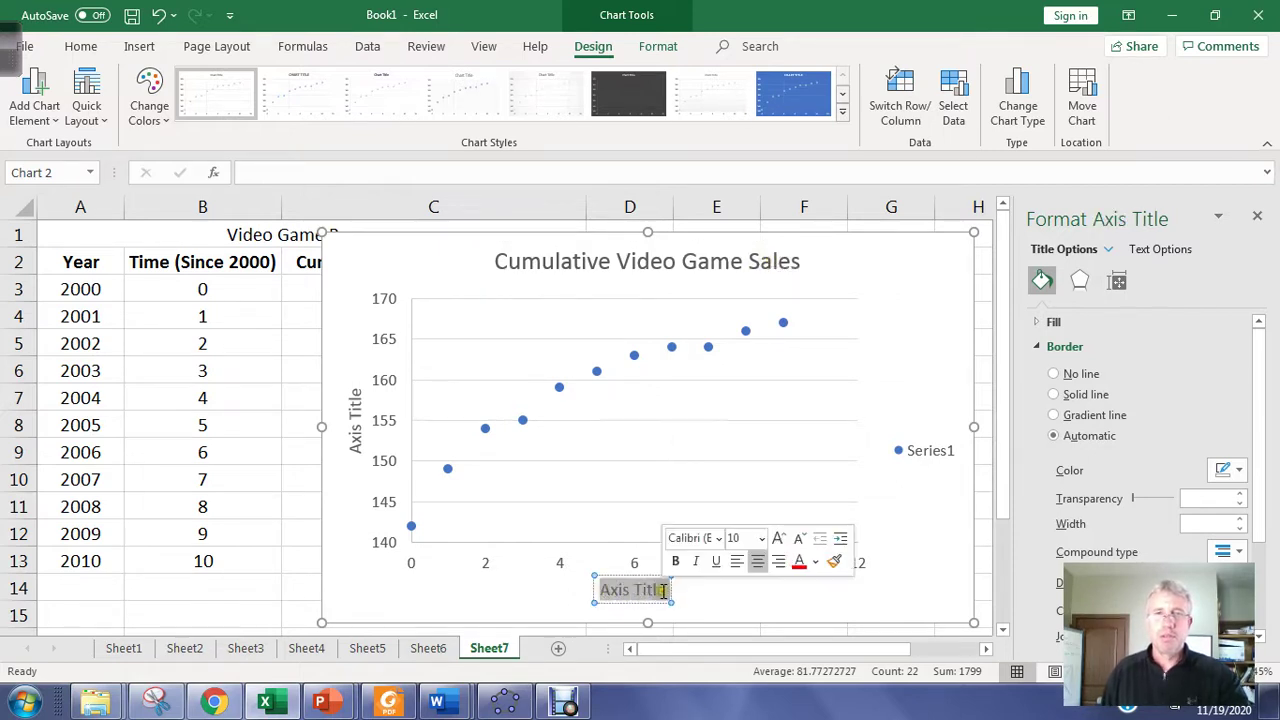
pyautogui.write('Time')
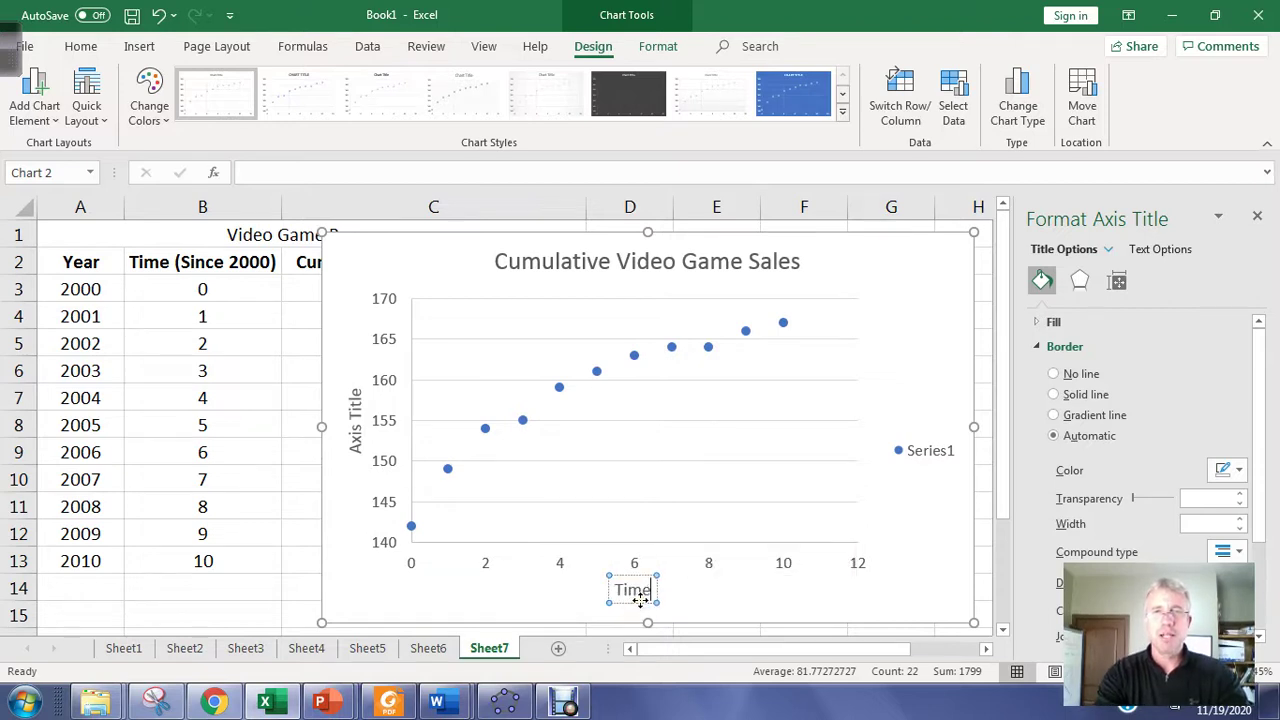
pyautogui.write(' (Since')
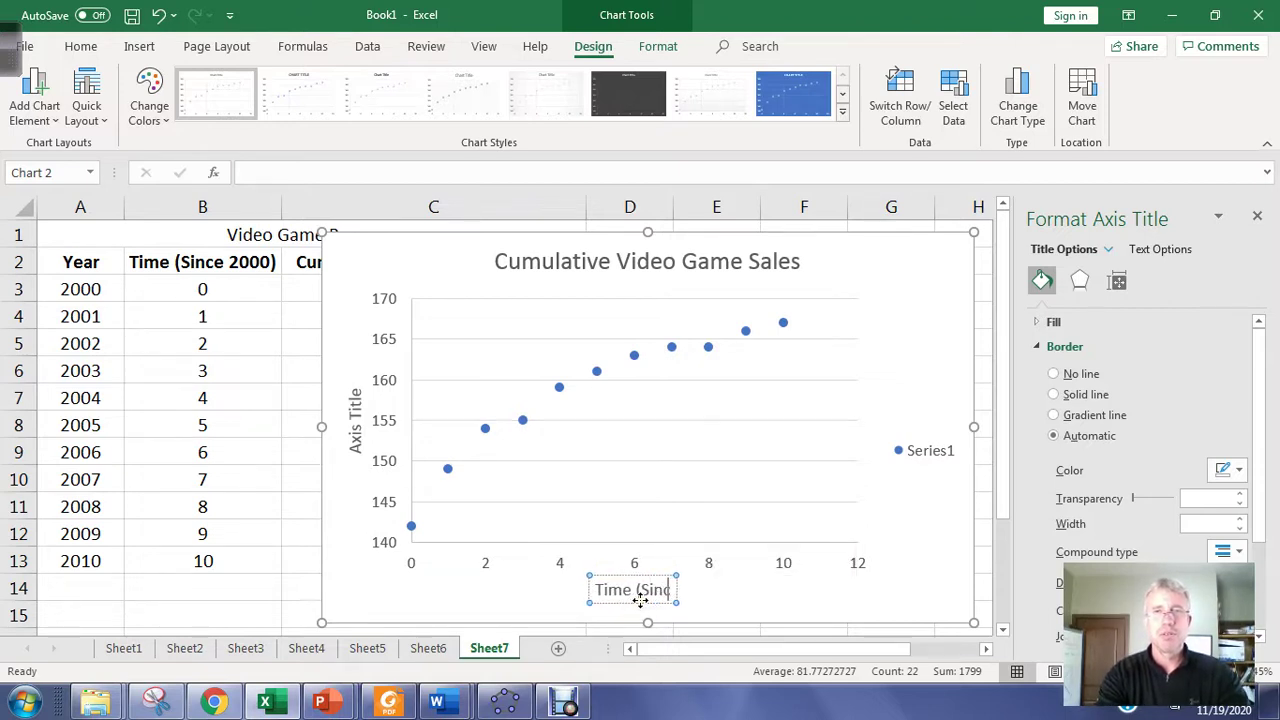
pyautogui.press('BackSpace')
pyautogui.press('BackSpace')
pyautogui.press('BackSpace')
pyautogui.press('BackSpace')
pyautogui.press('BackSpace')
pyautogui.write('Y')
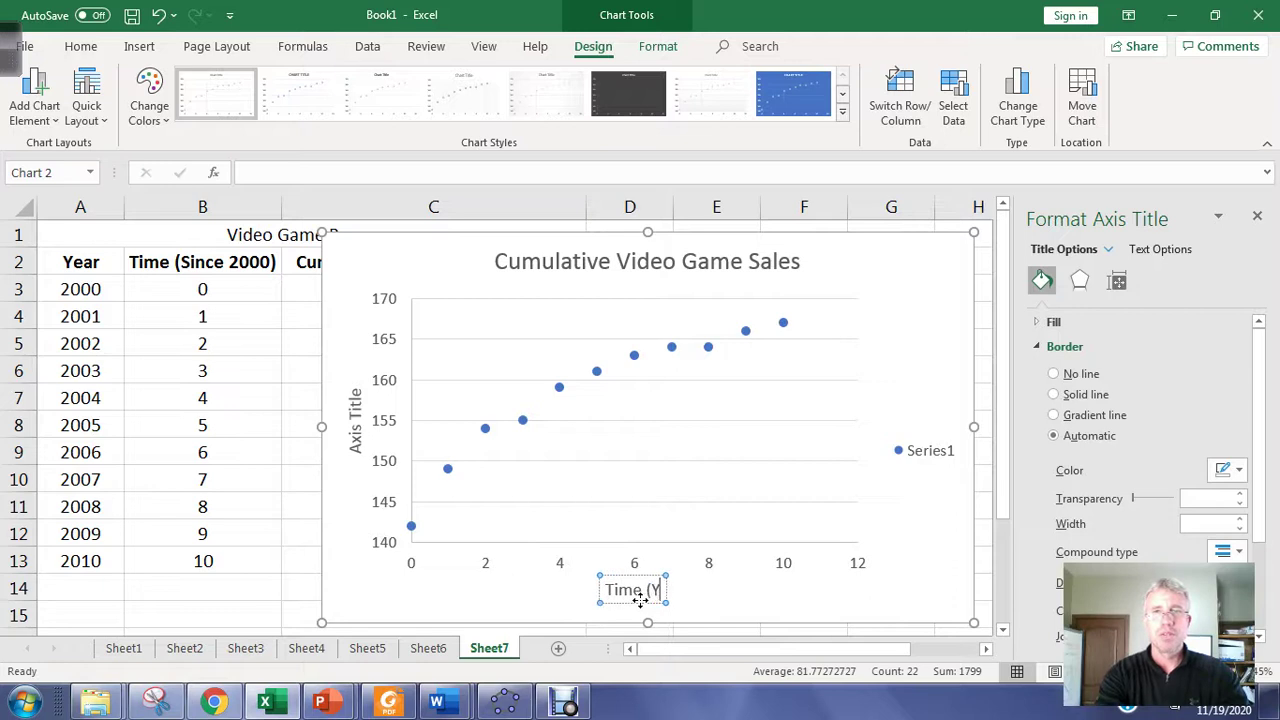
pyautogui.write('ears Sinc')
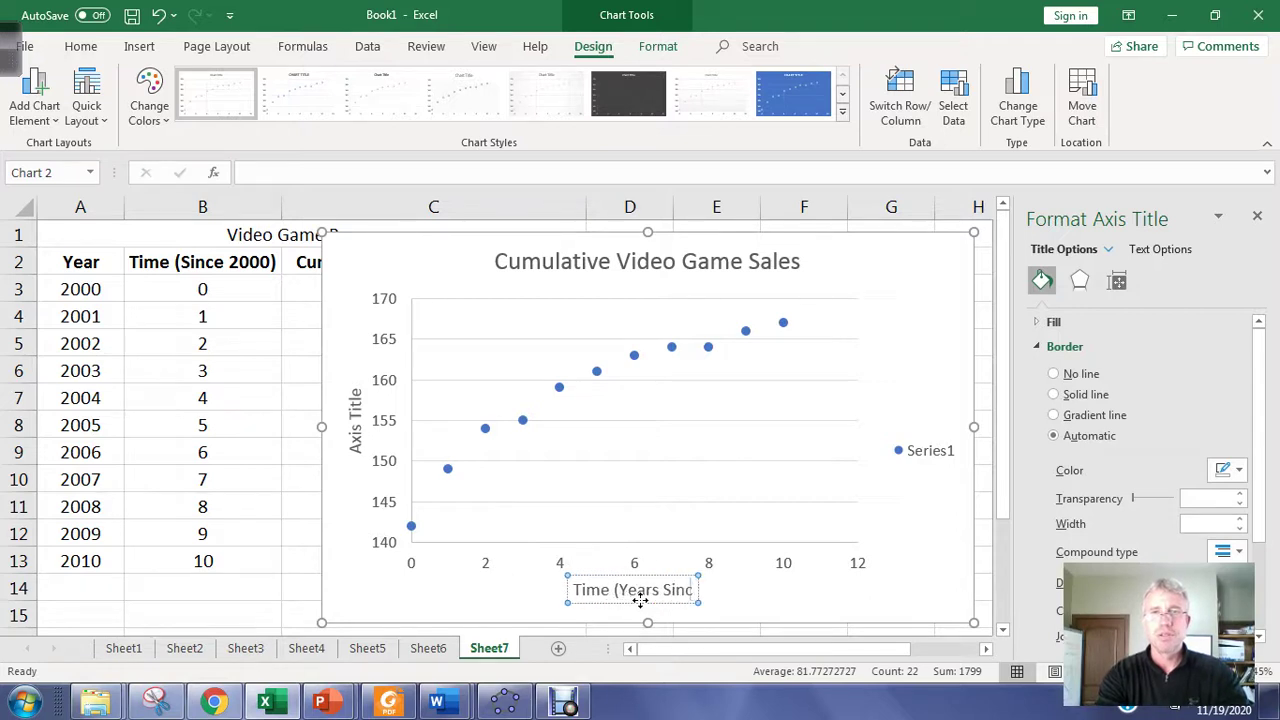
pyautogui.write('e 2000)')
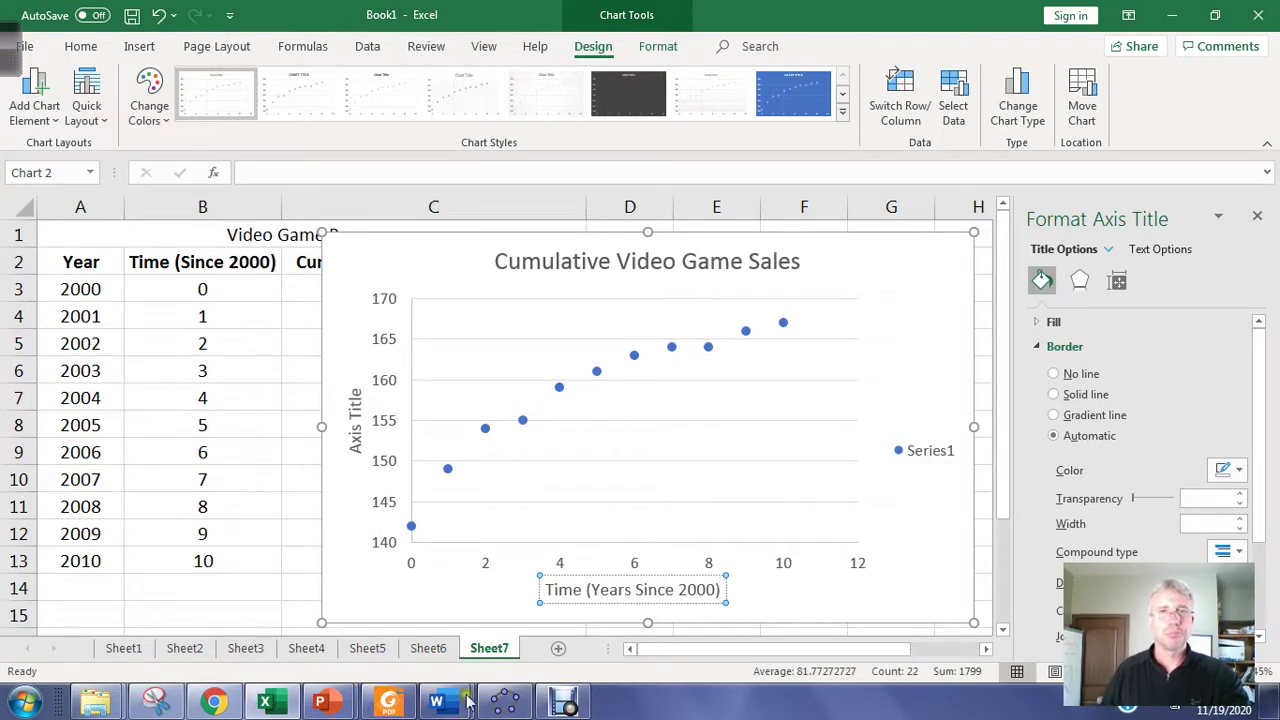
# Step: Title the vertical axis 'Cumulative Sales (Thousands)' and shift the chart left
pyautogui.click(354, 440)
pyautogui.moveTo(357, 440); pyautogui.dragTo(353, 393)
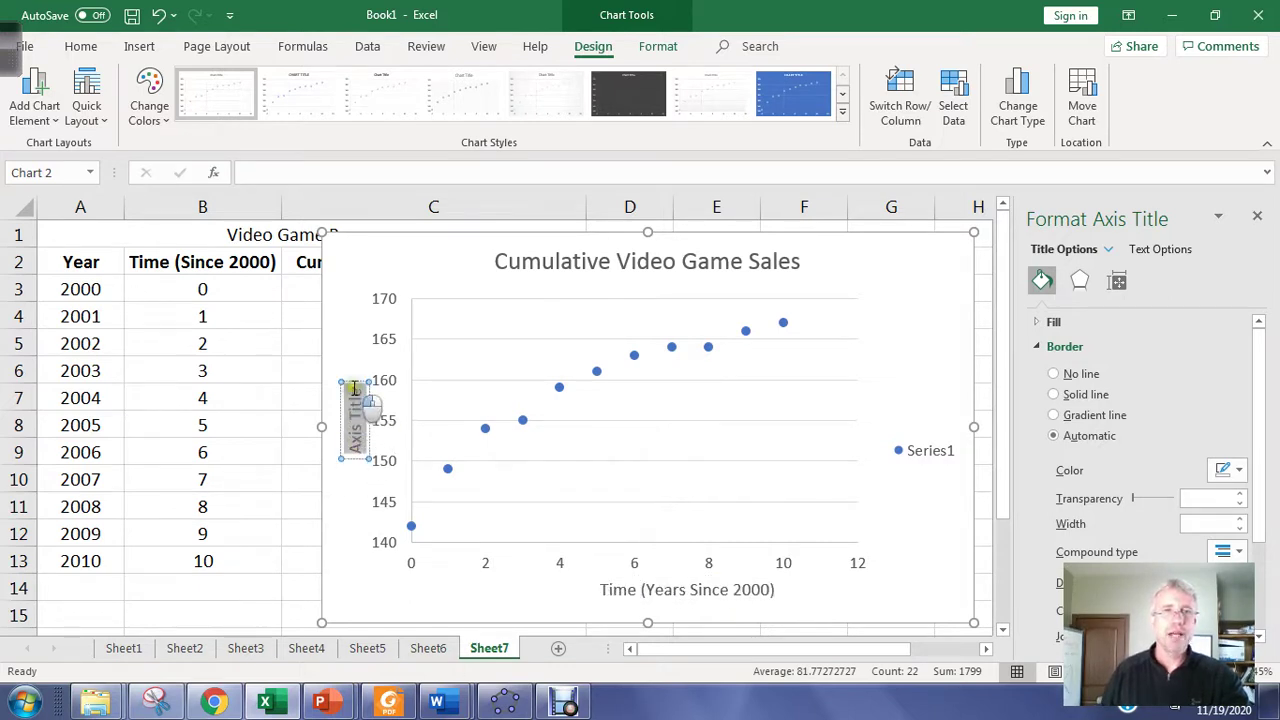
pyautogui.write('Cumulative')
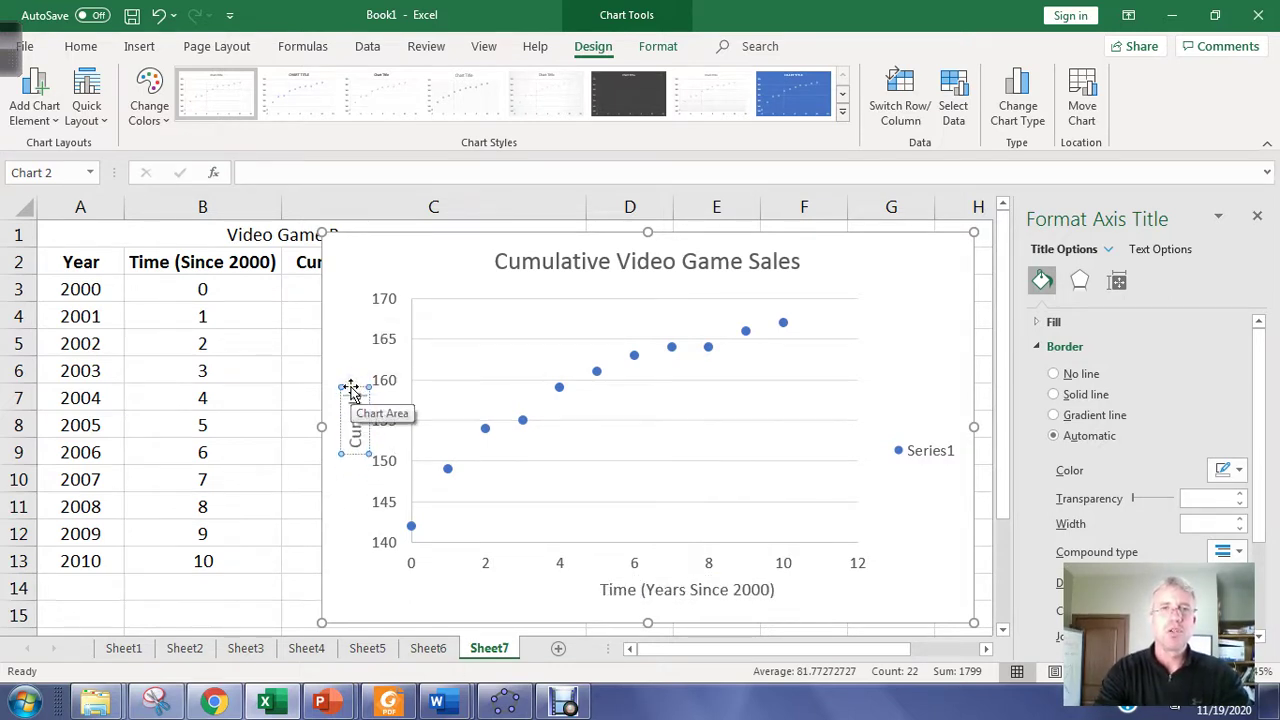
pyautogui.write(' S')
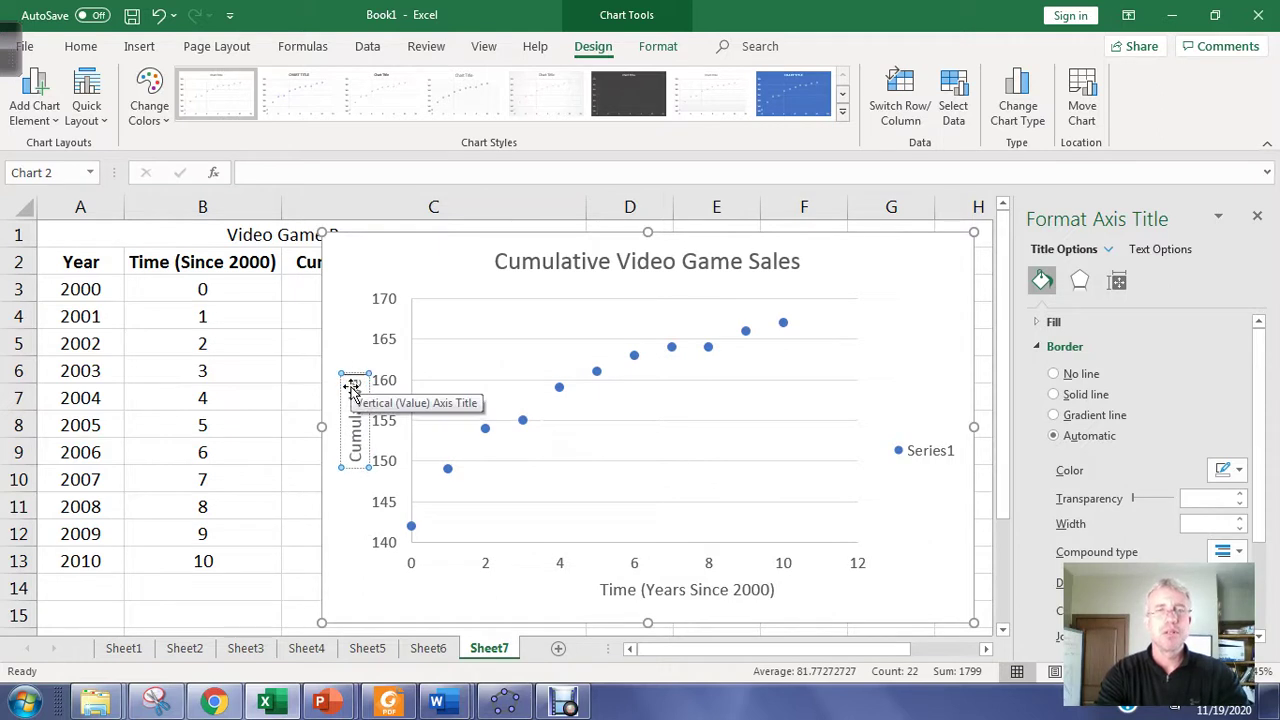
pyautogui.write('al')
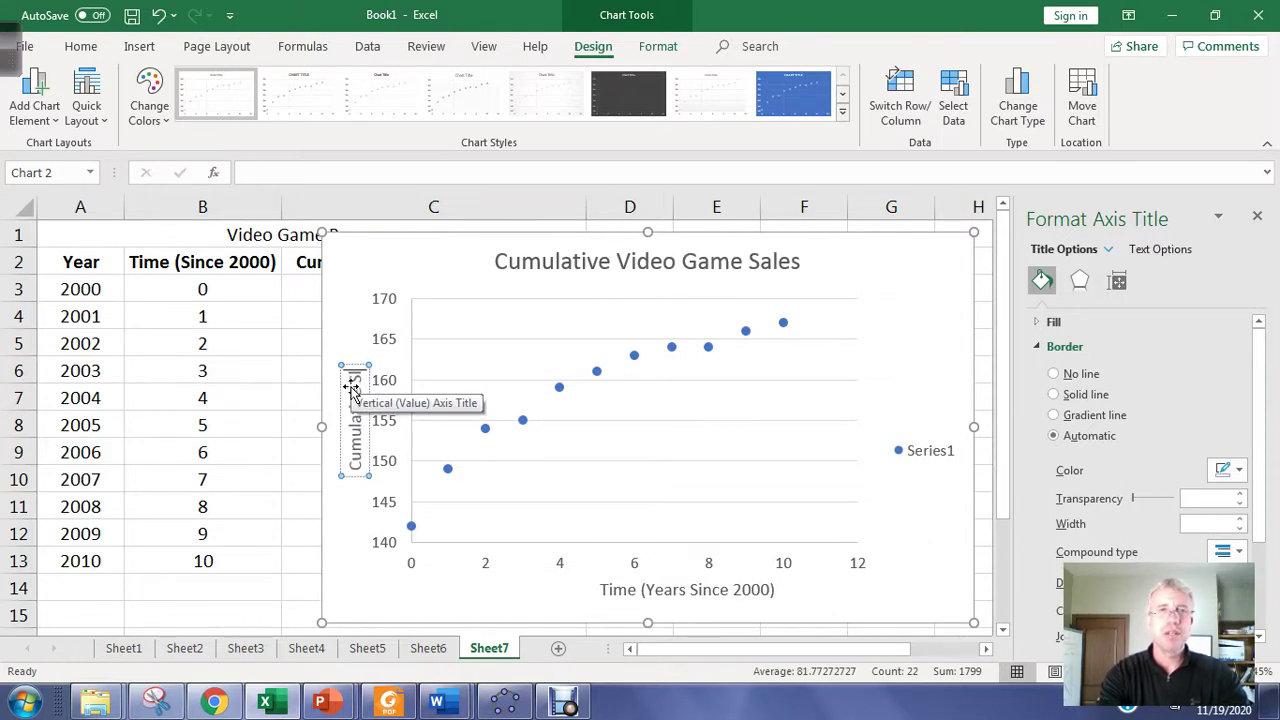
pyautogui.write('es')
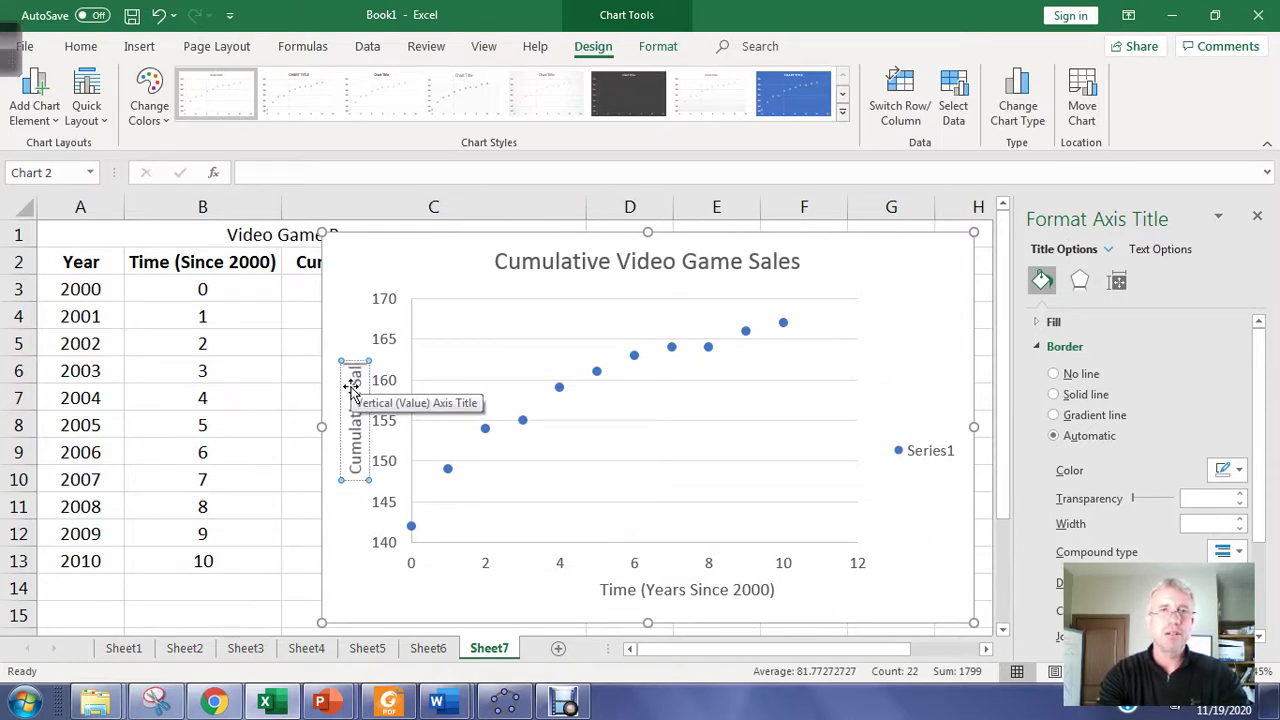
pyautogui.write('les')
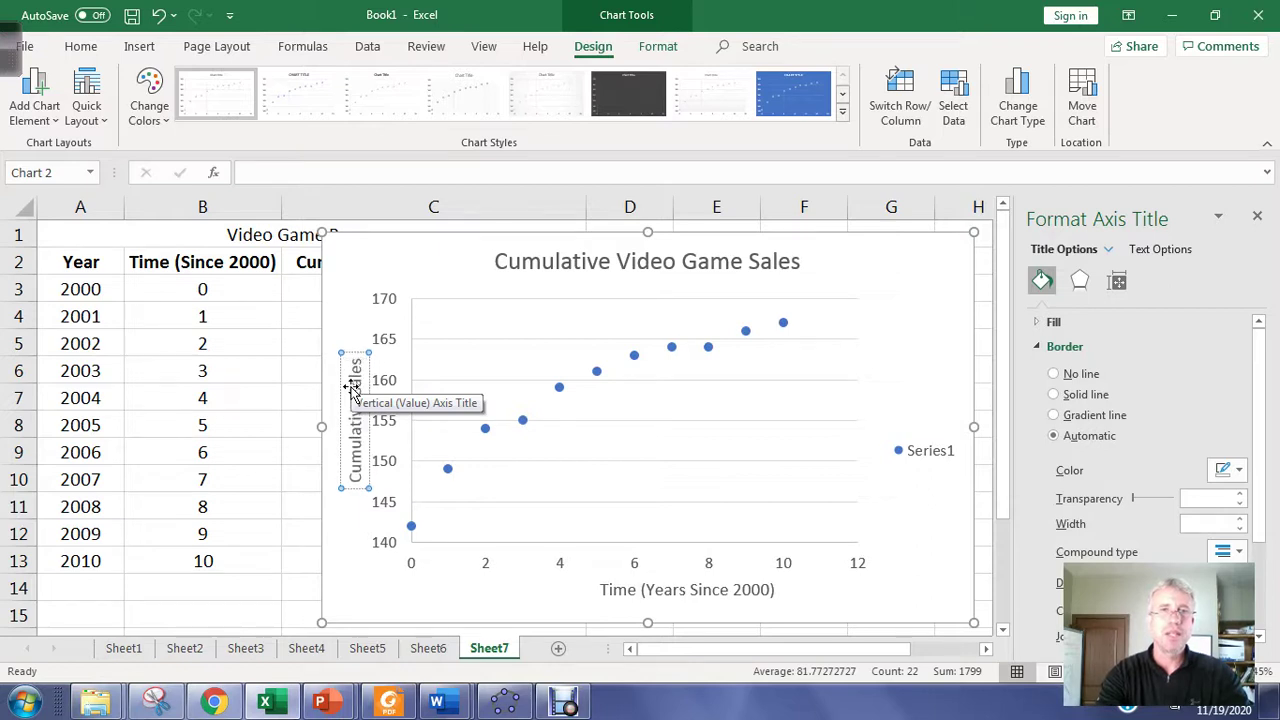
pyautogui.write(' (Thousands')
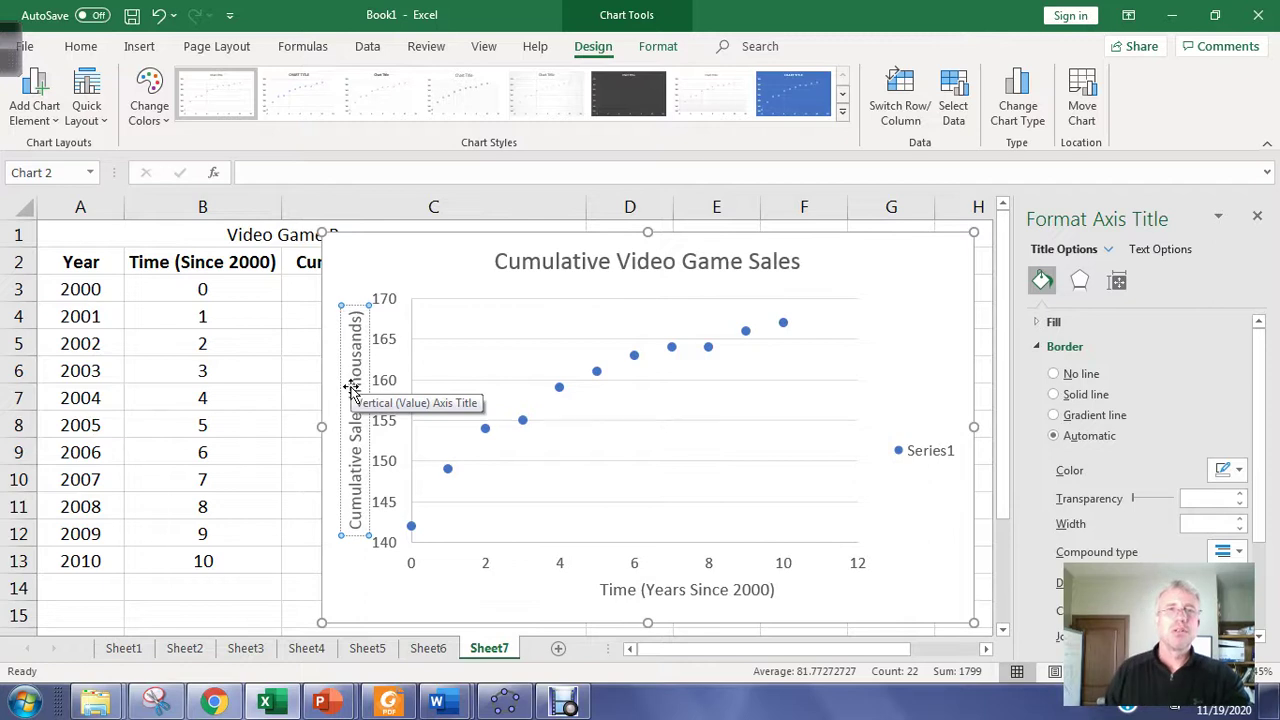
pyautogui.write(')')
pyautogui.moveTo(366, 263); pyautogui.dragTo(249, 265)
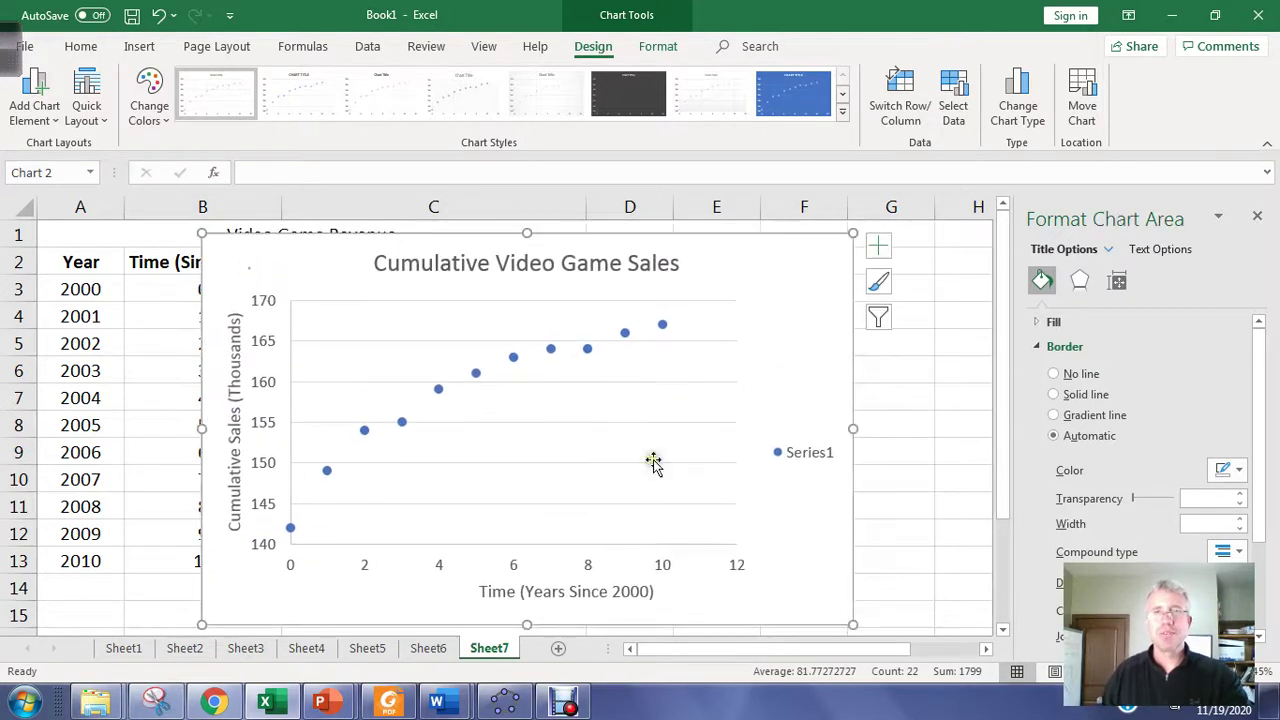
# Step: Delete the Series1 legend from the chart
pyautogui.click(800, 465)
pyautogui.press('Escape')
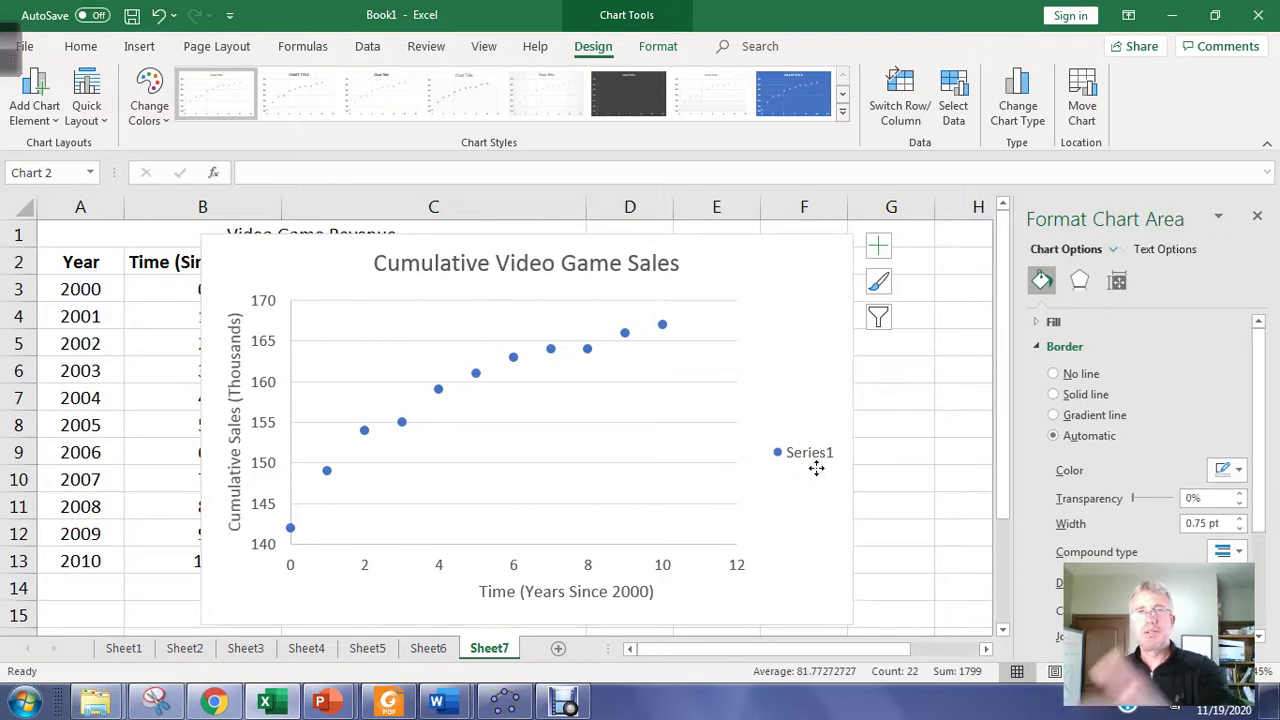
pyautogui.click(816, 468)
pyautogui.press('Delete')
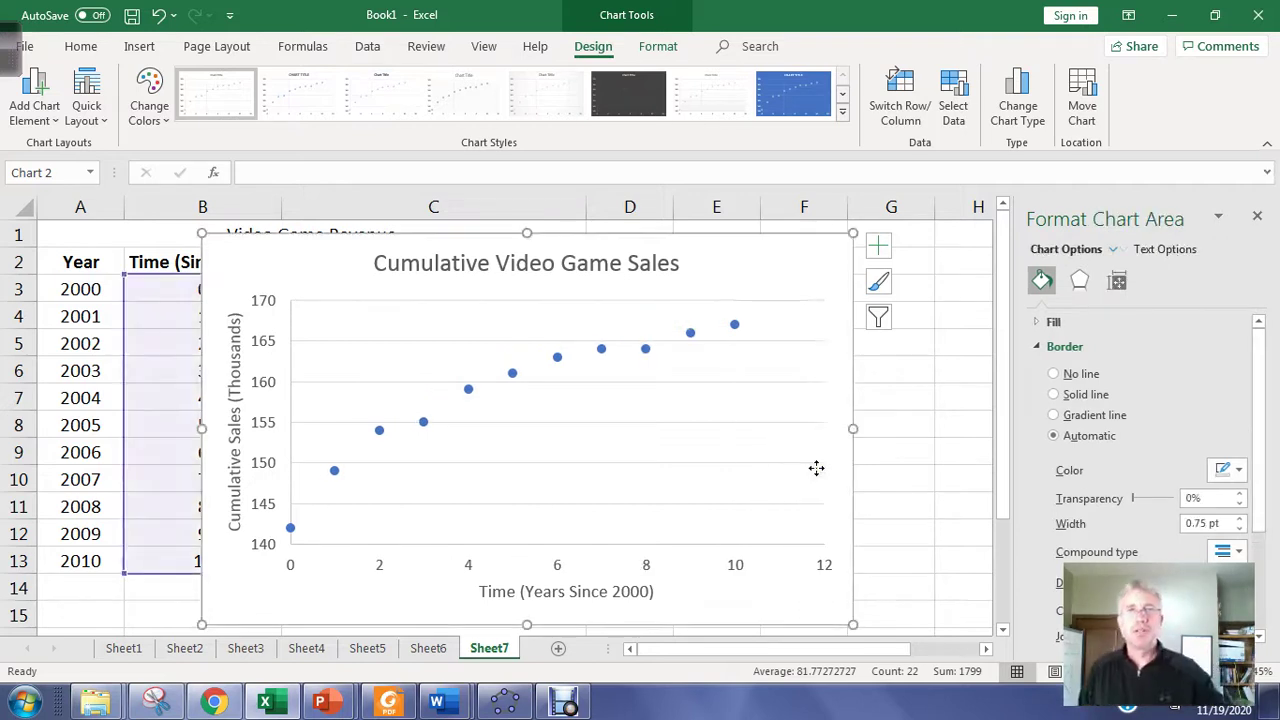
# Step: Add a linear trendline to the sales points, with its R-squared label removed
pyautogui.click(646, 357)
pyautogui.rightClick(647, 357)
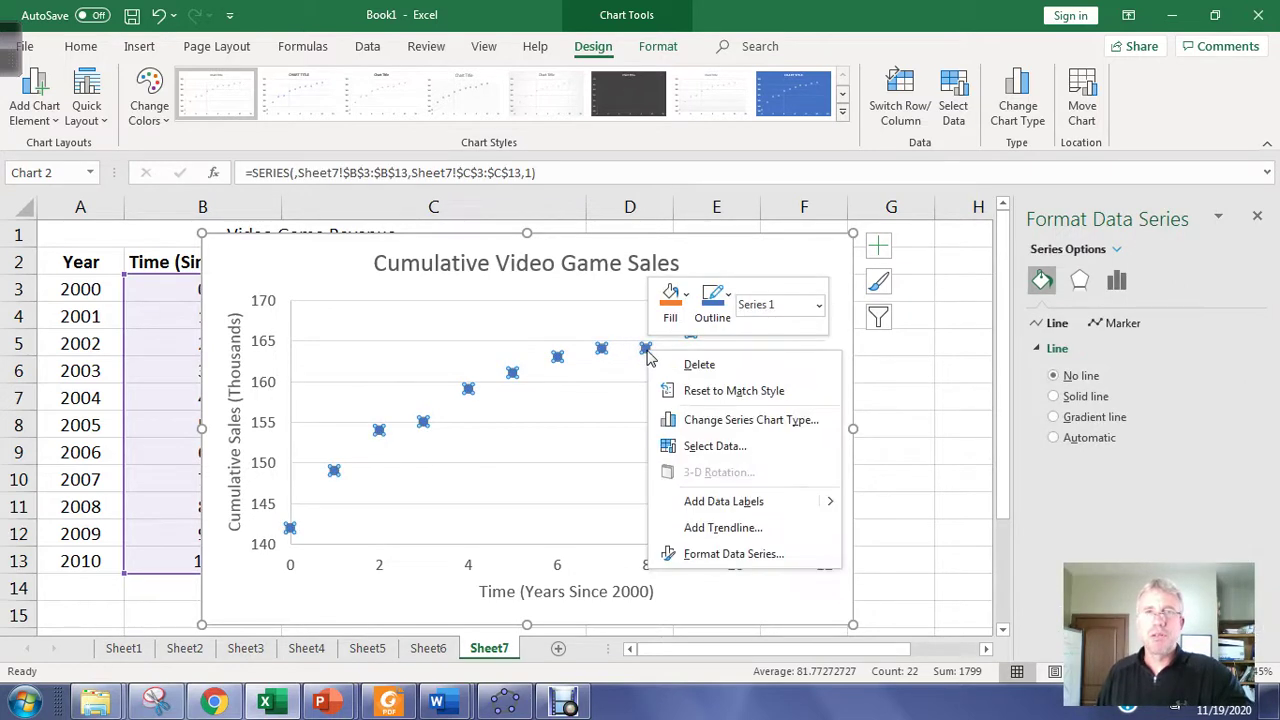
pyautogui.click(735, 528)
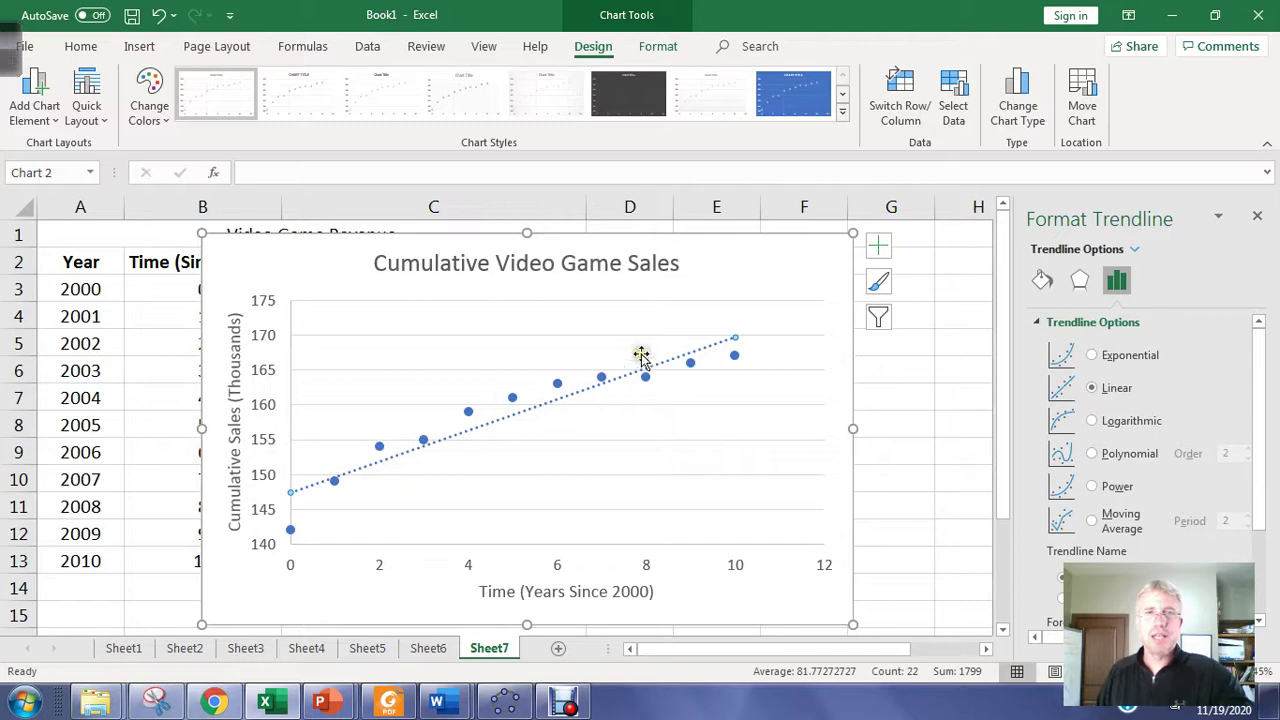
pyautogui.scroll(-5, 1260, 498)
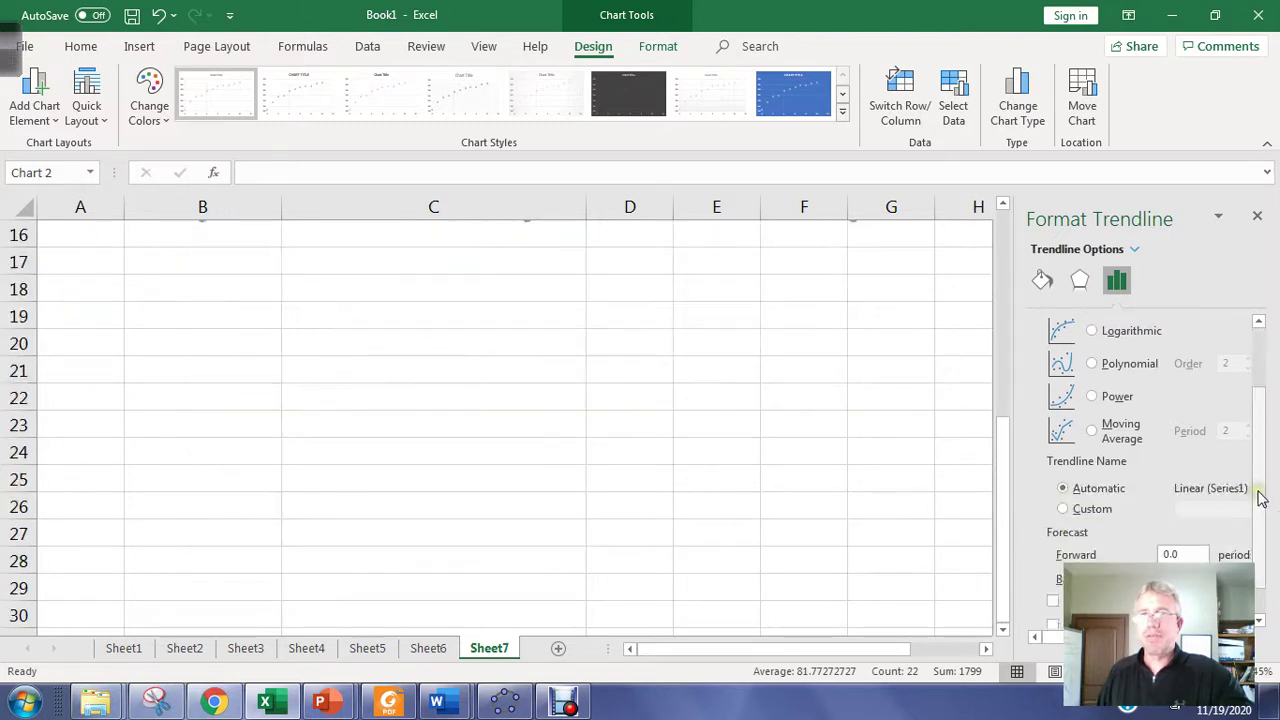
pyautogui.scroll(5, 1260, 498)
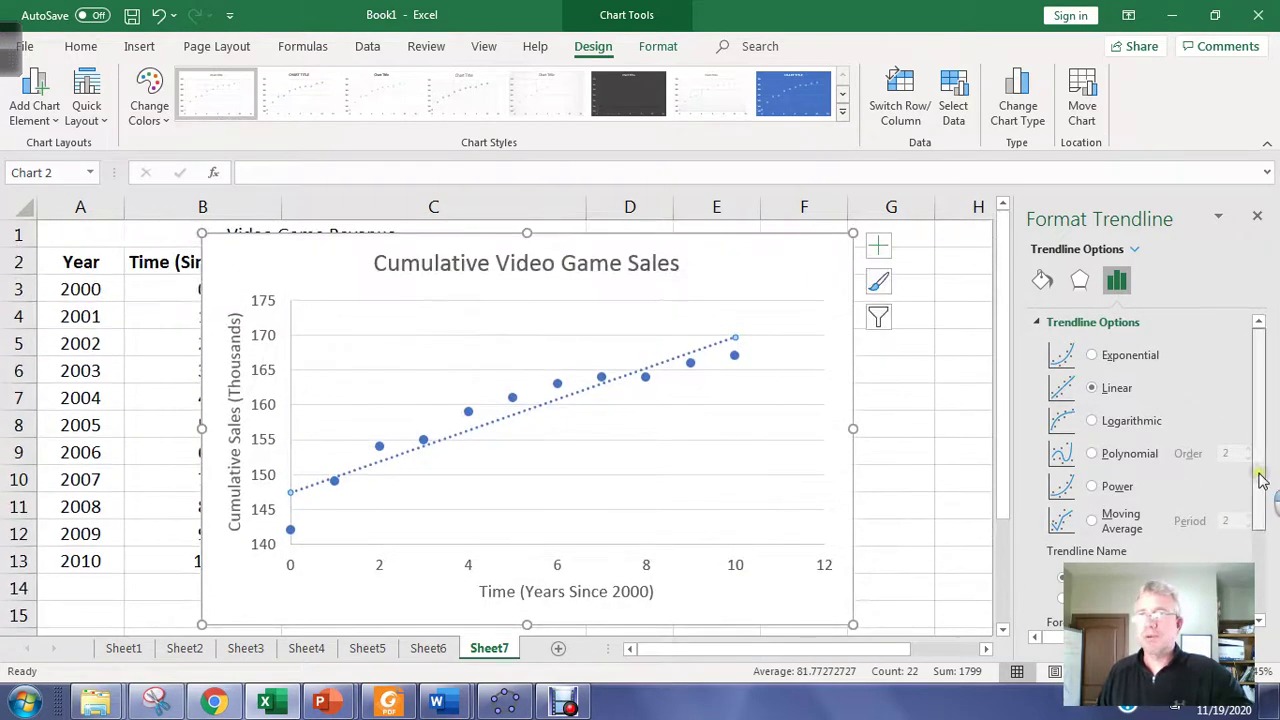
pyautogui.scroll(-3, 1262, 480)
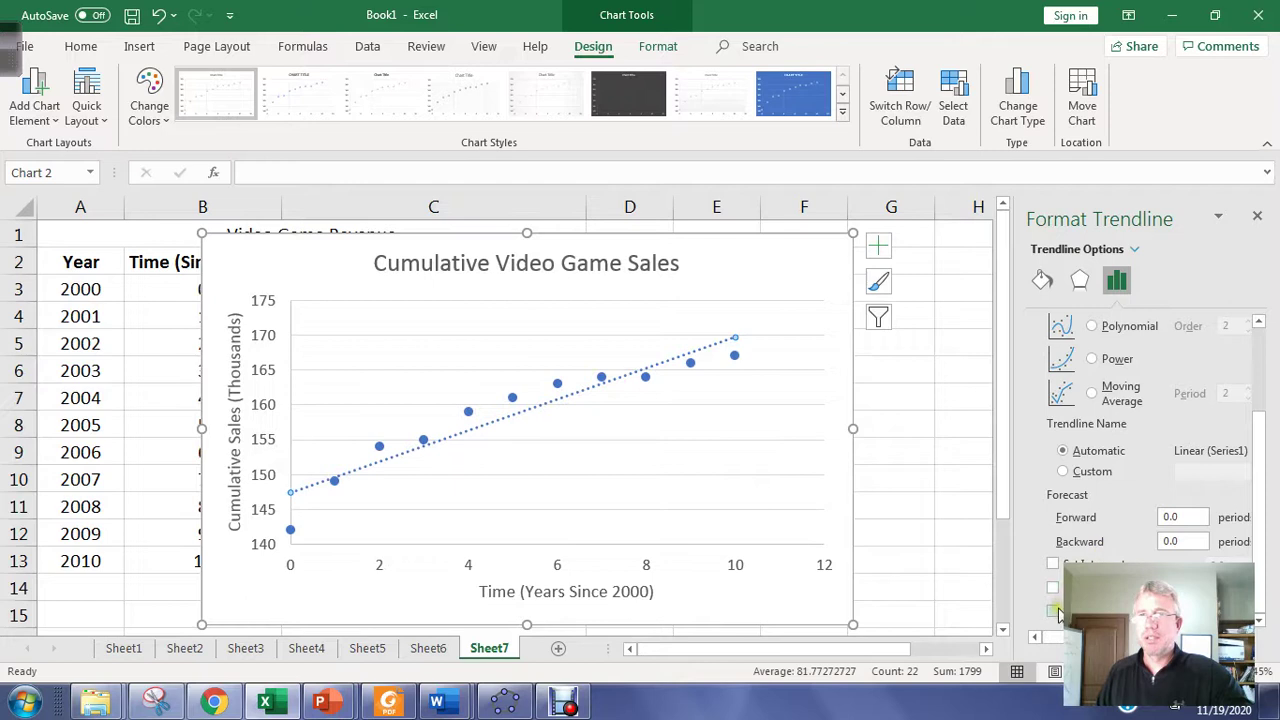
pyautogui.click(1053, 610)
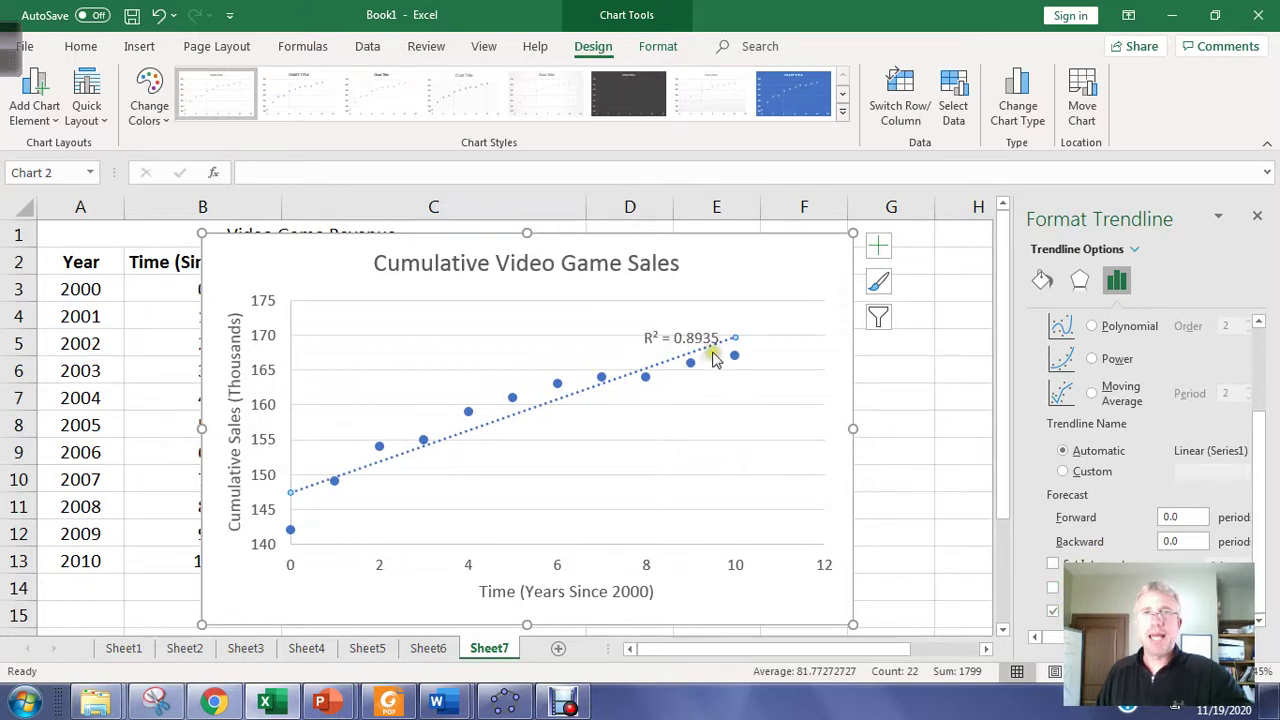
pyautogui.click(670, 356)
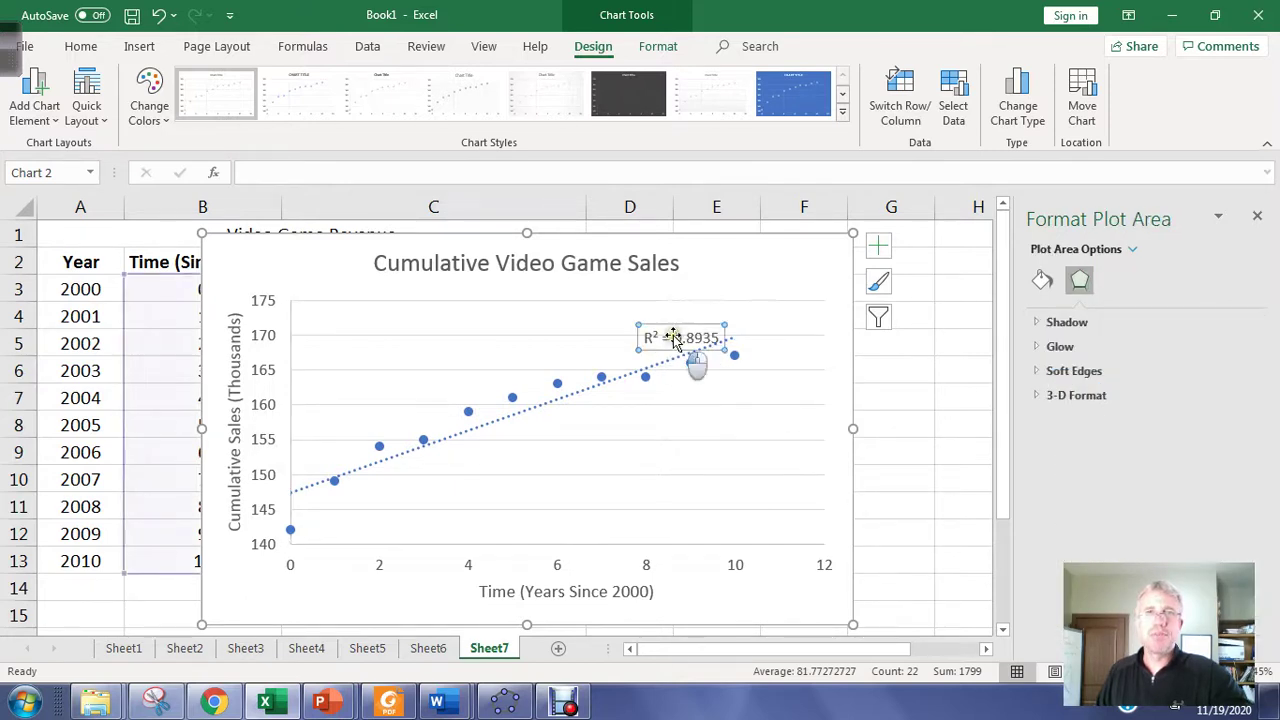
pyautogui.click(672, 338)
pyautogui.press('Delete')
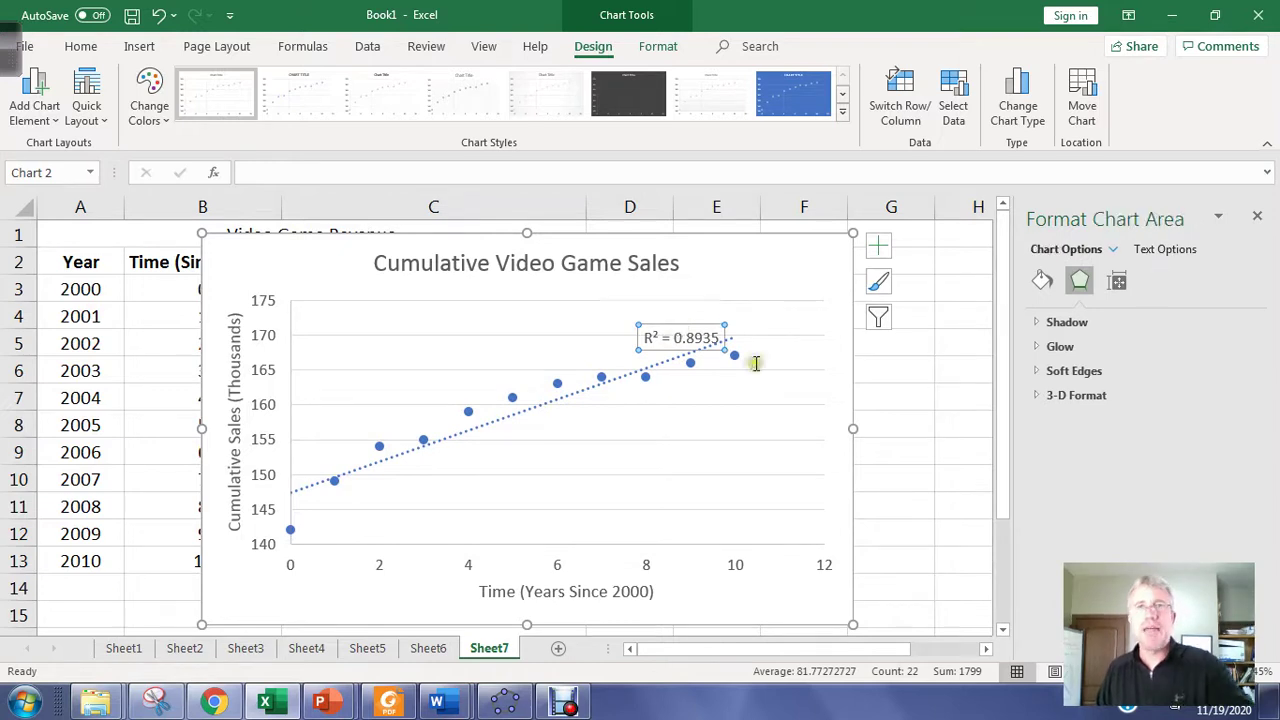
# Step: Replace the linear trendline with a logarithmic trendline
pyautogui.click(660, 366)
pyautogui.press('Delete')
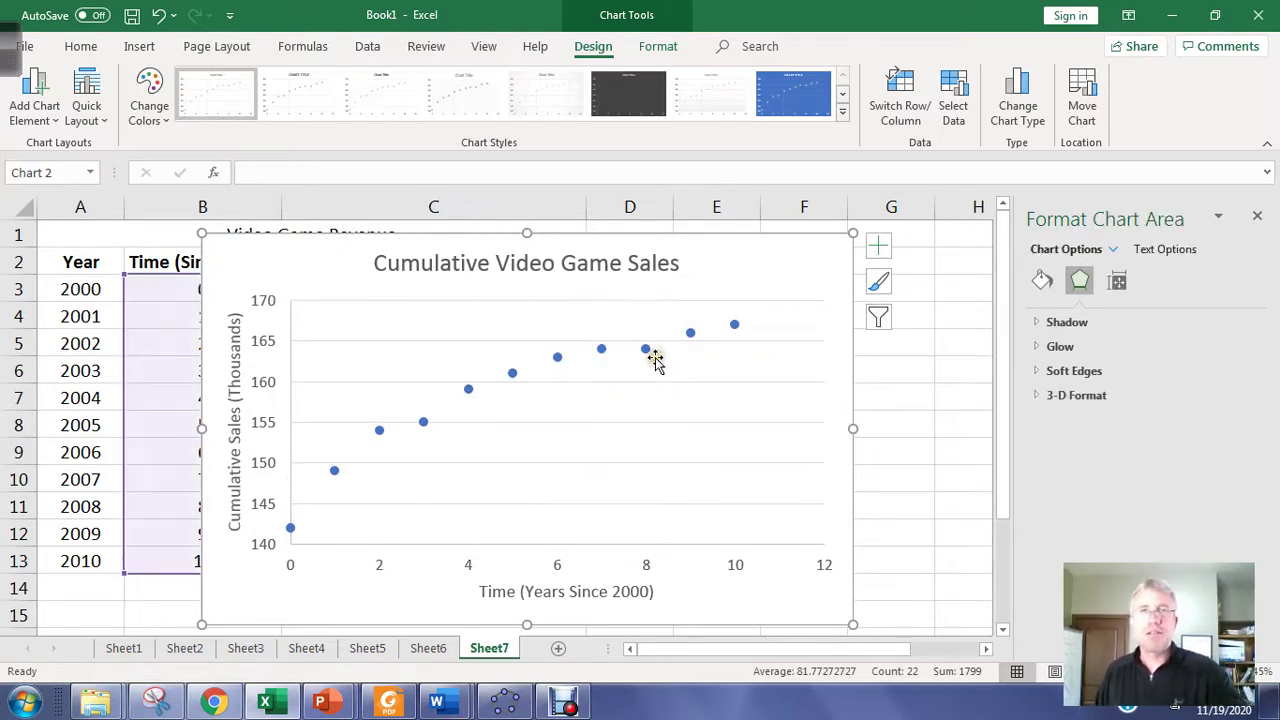
pyautogui.click(645, 350)
pyautogui.rightClick(645, 350)
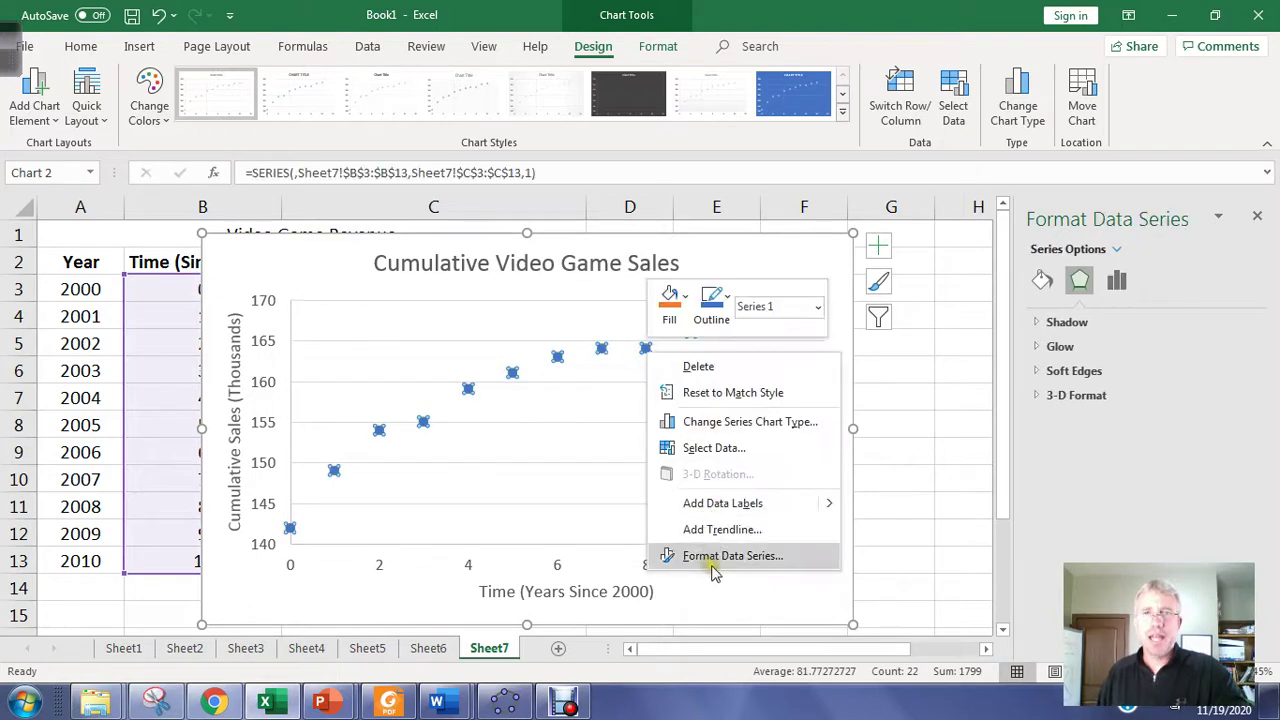
pyautogui.click(720, 530)
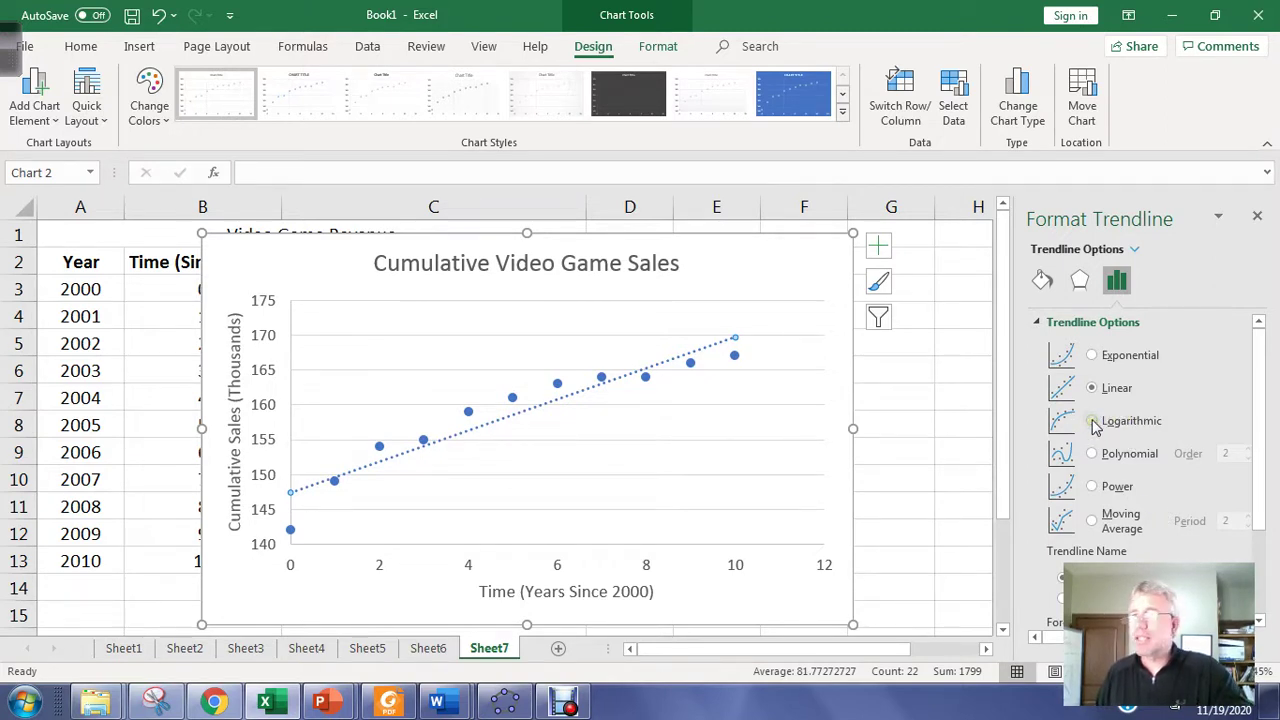
pyautogui.click(1093, 421)
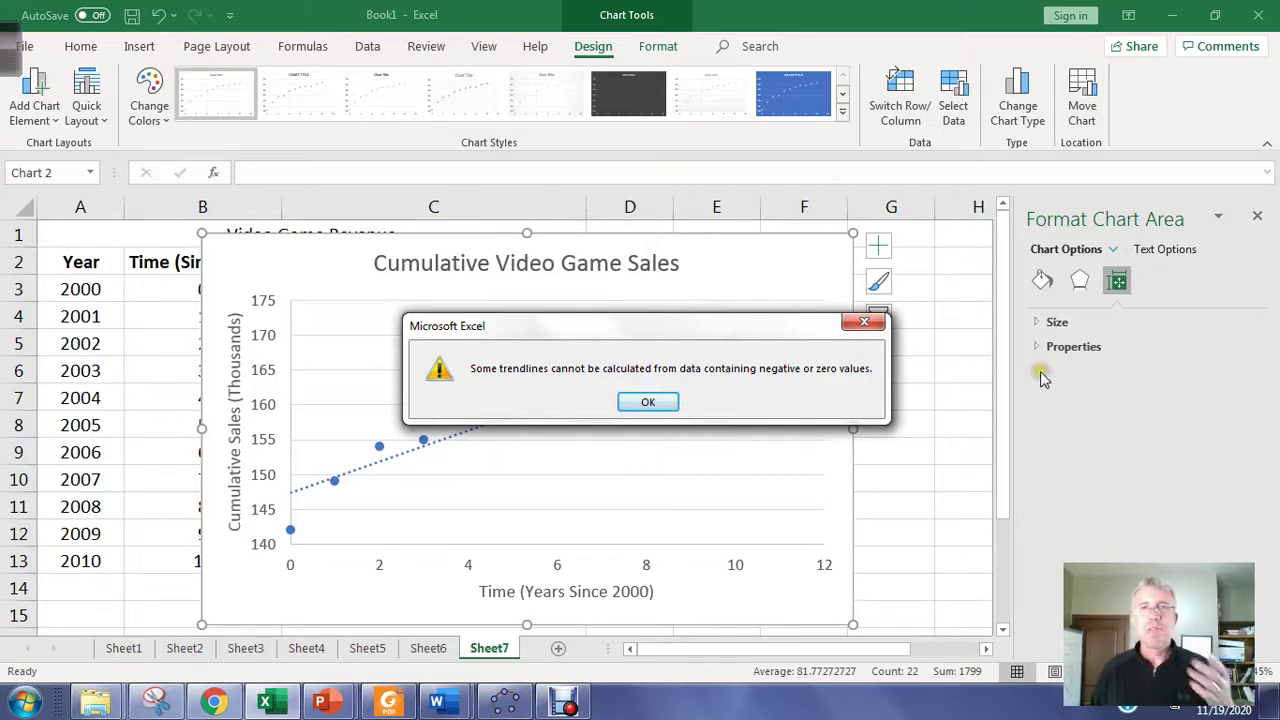
# Step: Dismiss the zero-values warning and move the chart right of the data table
pyautogui.click(649, 402)
pyautogui.moveTo(365, 261); pyautogui.dragTo(665, 264)
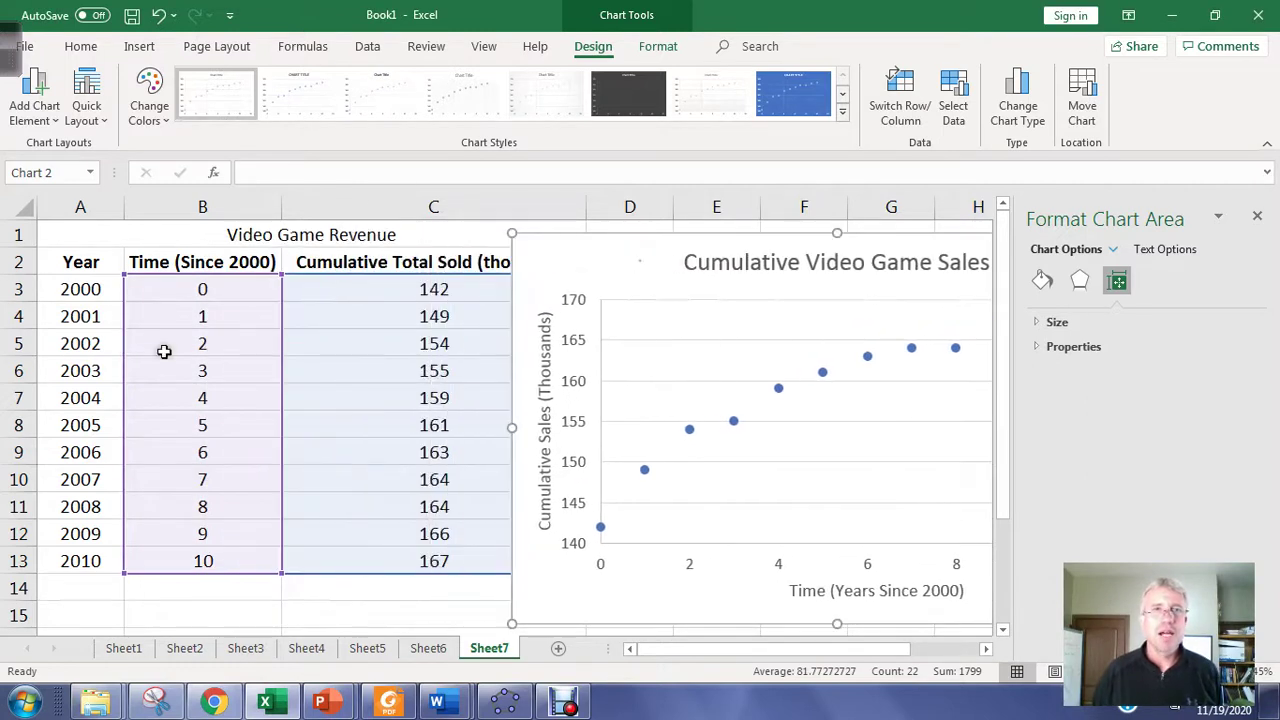
pyautogui.click(200, 288)
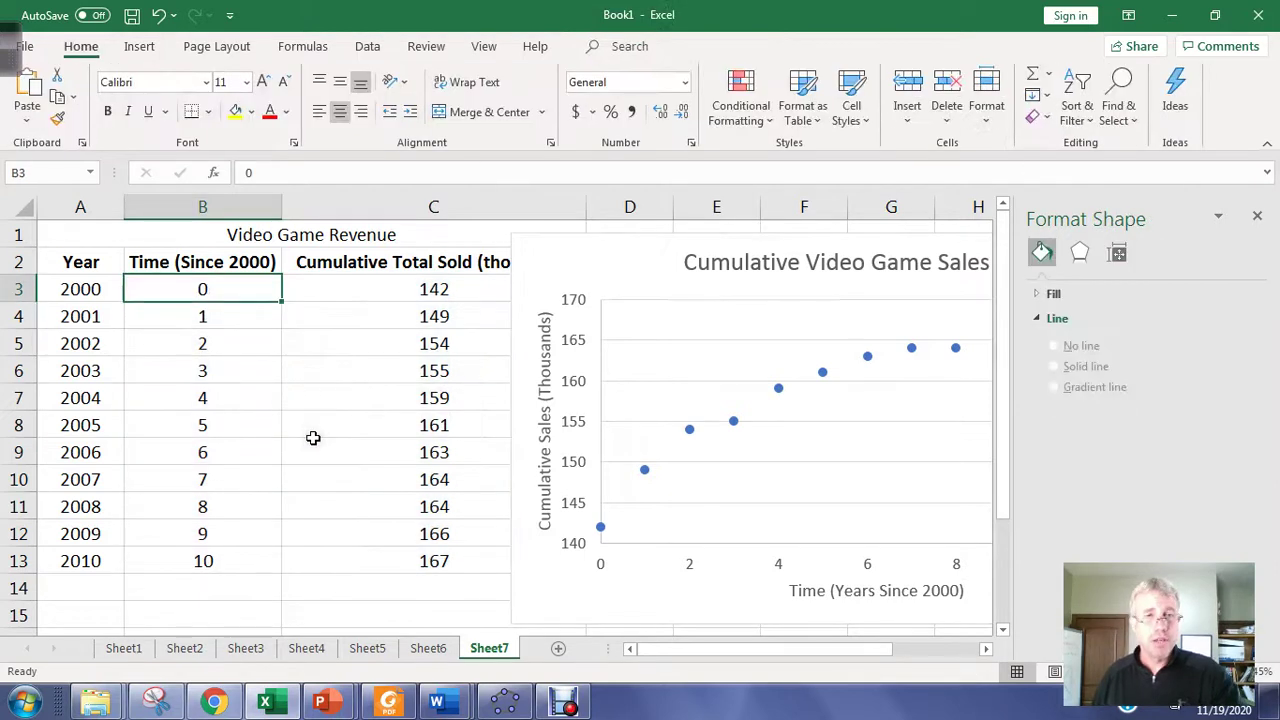
# Step: Set B3 to 1 and B4 to =A4-2000+1, filled down to B13, so times run 1–11
pyautogui.write('1')
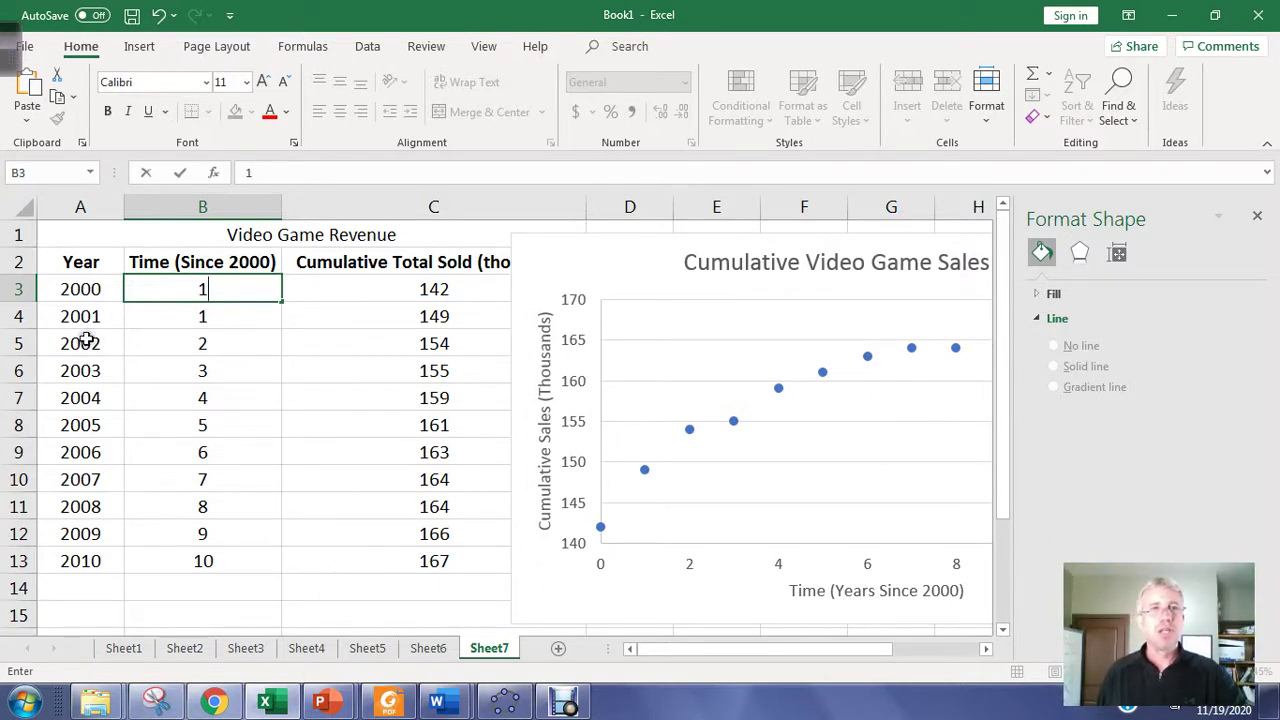
pyautogui.click(231, 314)
pyautogui.doubleClick(231, 314)
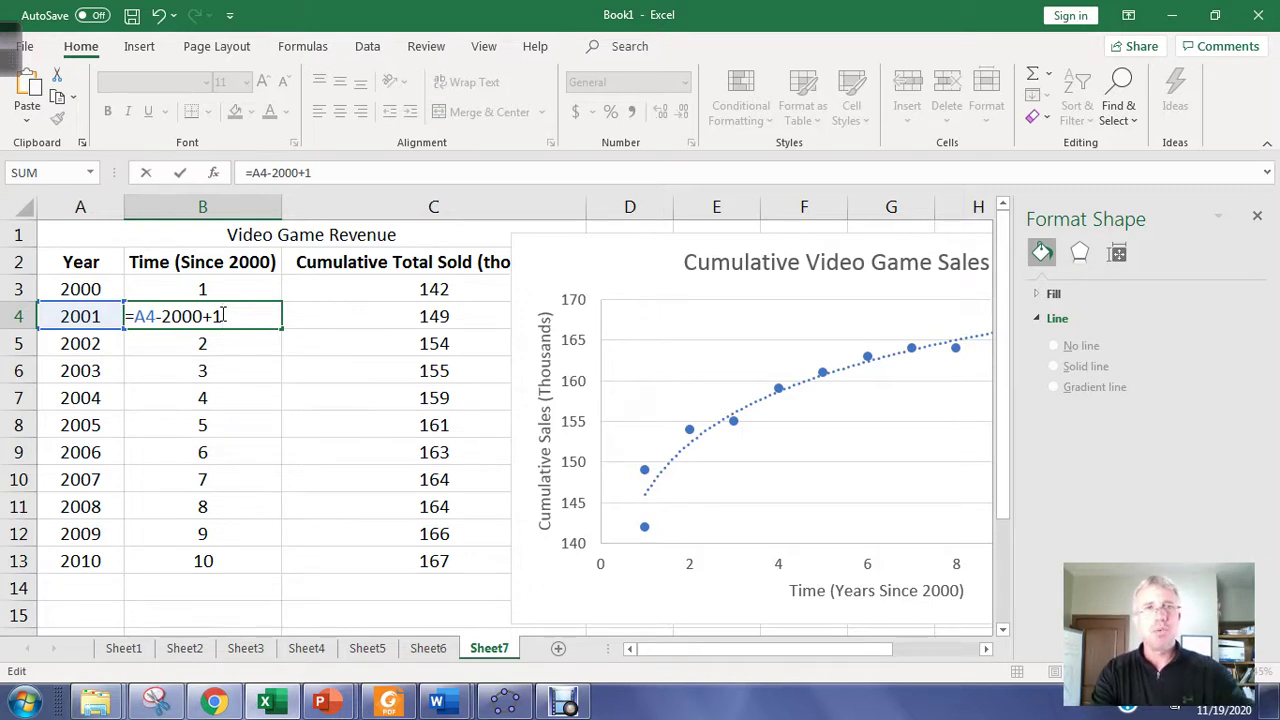
pyautogui.press('Return')
pyautogui.click(205, 288)
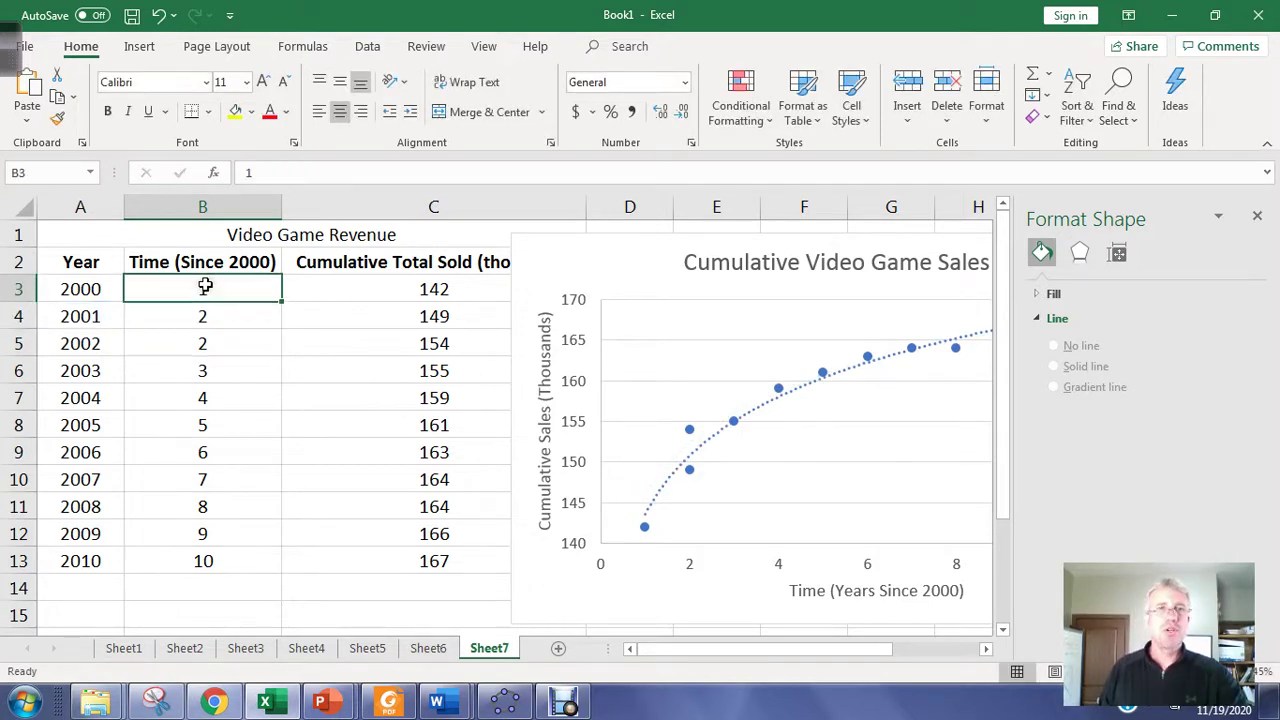
pyautogui.click(215, 319)
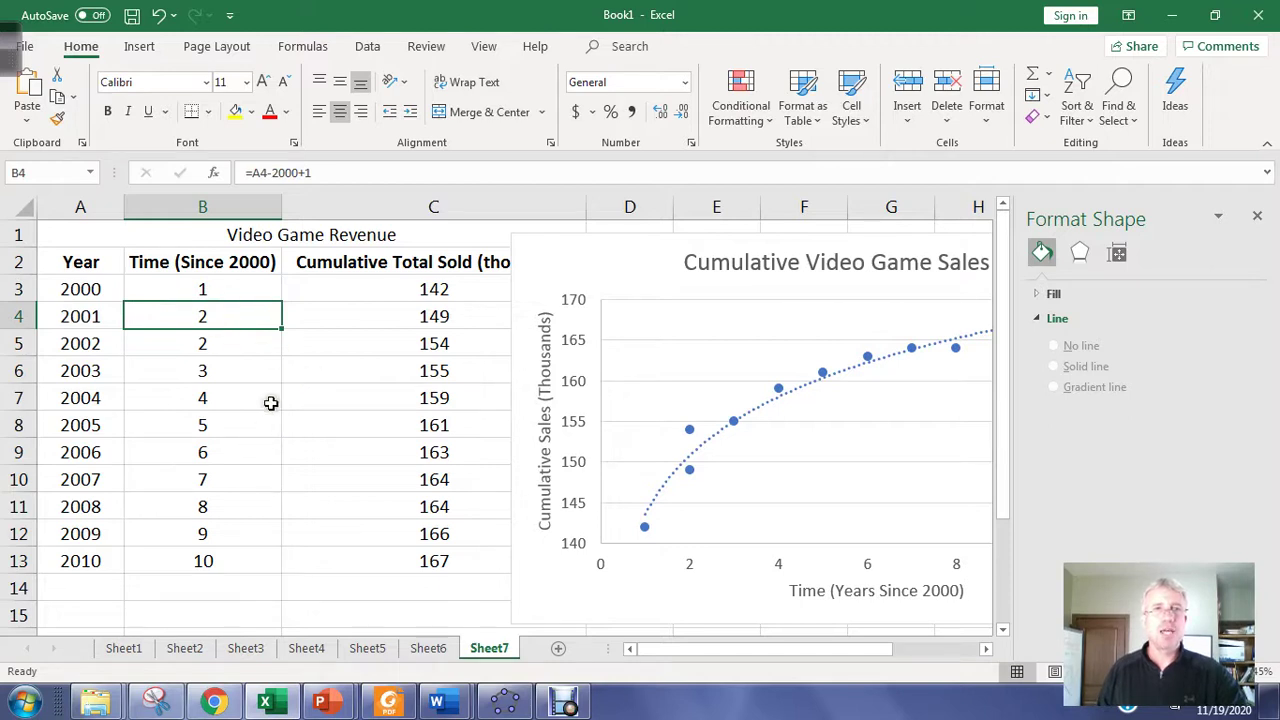
pyautogui.click(336, 399)
pyautogui.click(240, 317)
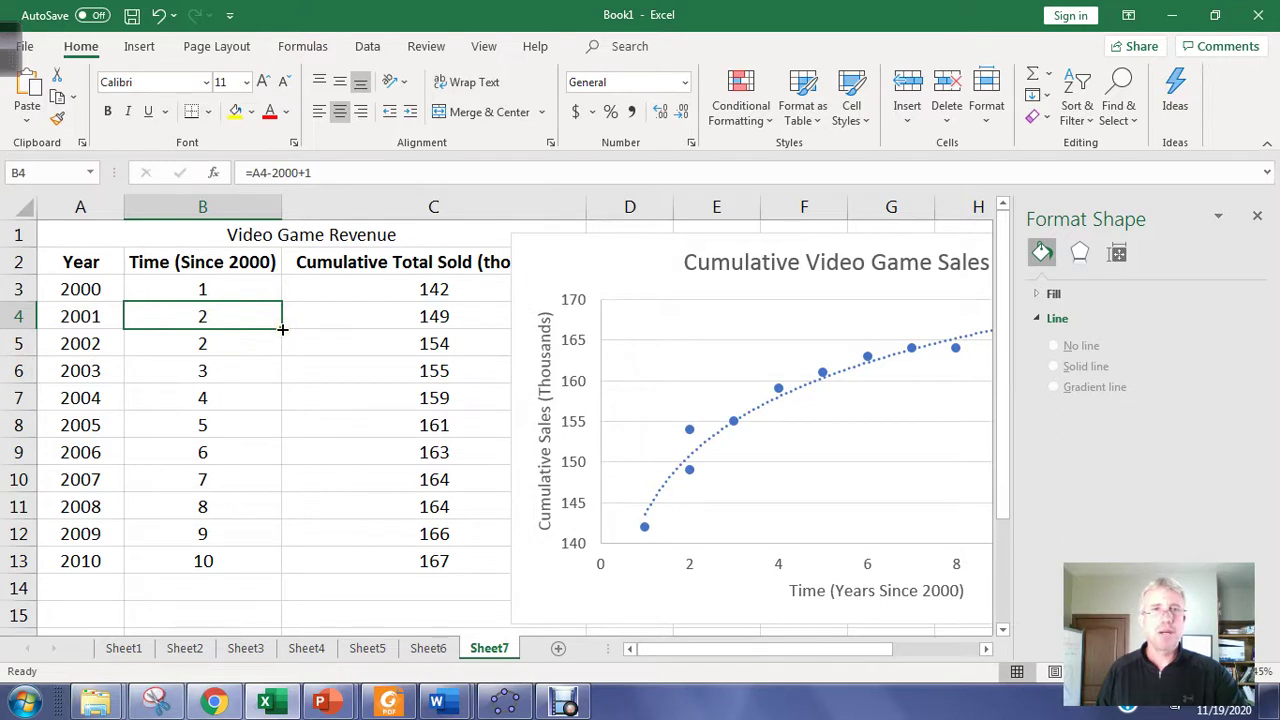
pyautogui.moveTo(283, 329); pyautogui.dragTo(284, 574)
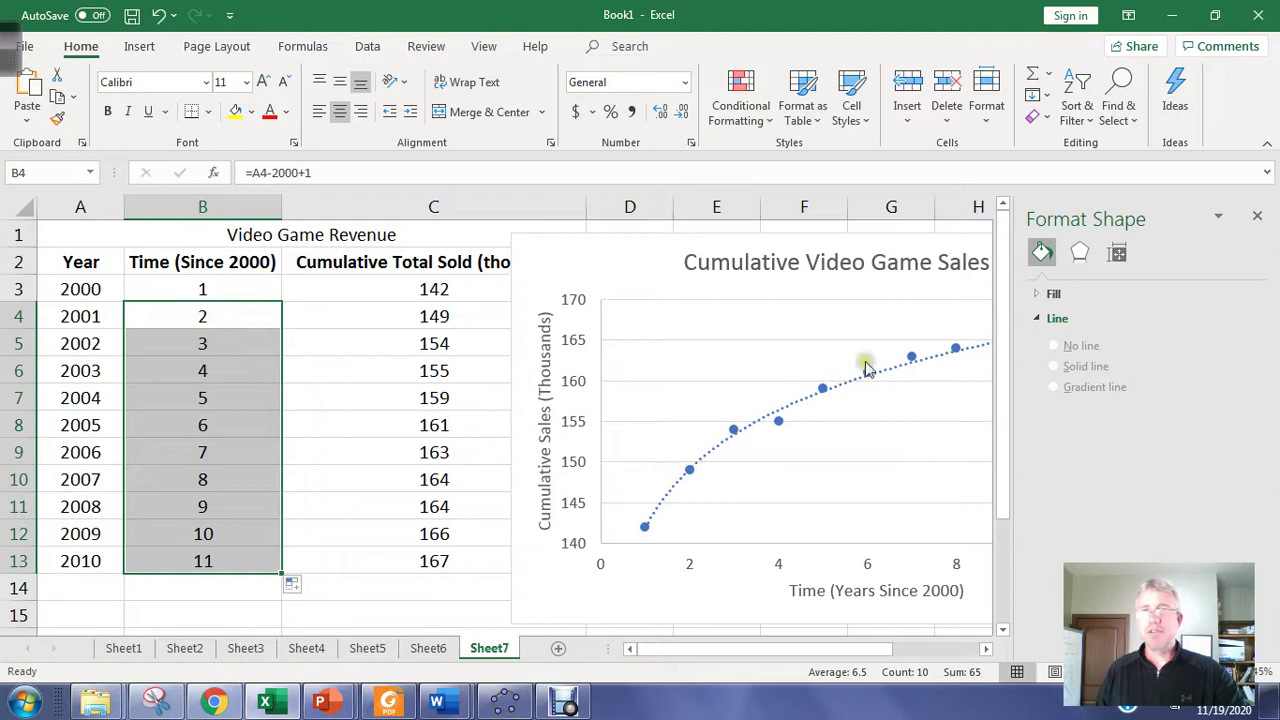
pyautogui.click(866, 372)
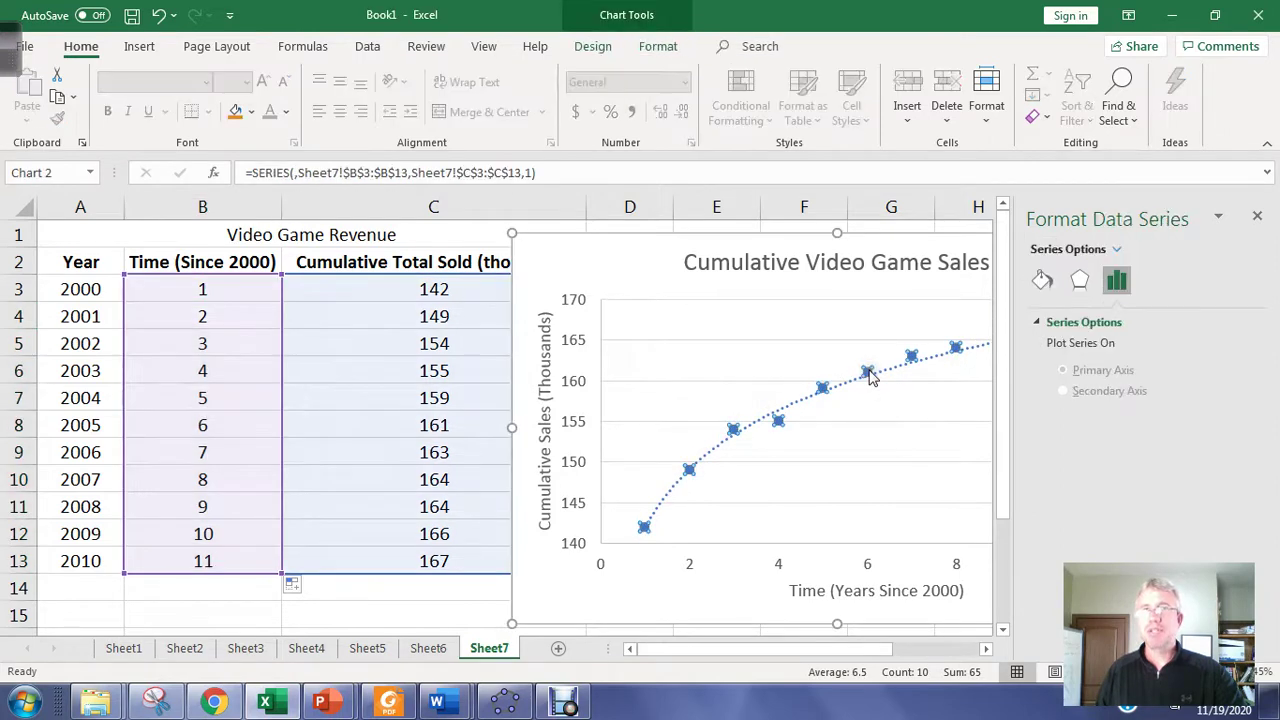
# Step: Add a linear trendline to the data series, displaying its equation and R² value
pyautogui.rightClick(868, 372)
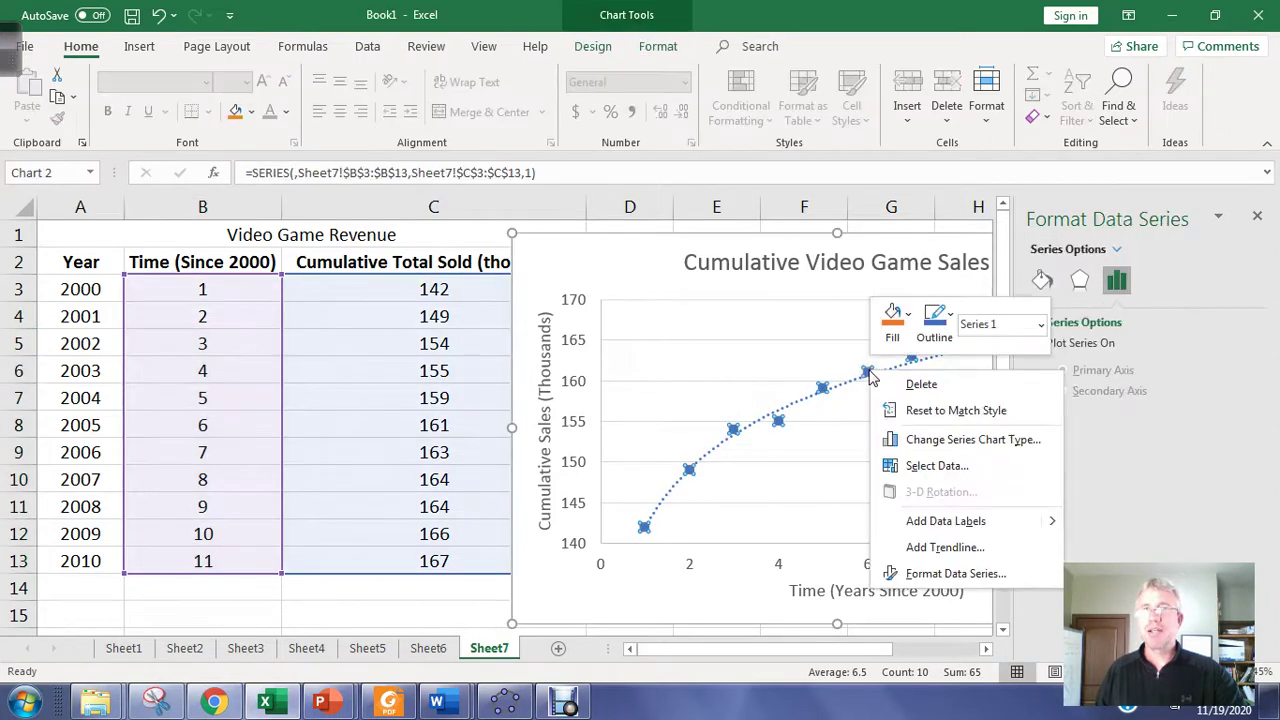
pyautogui.click(950, 548)
pyautogui.scroll(-3, 1140, 450)
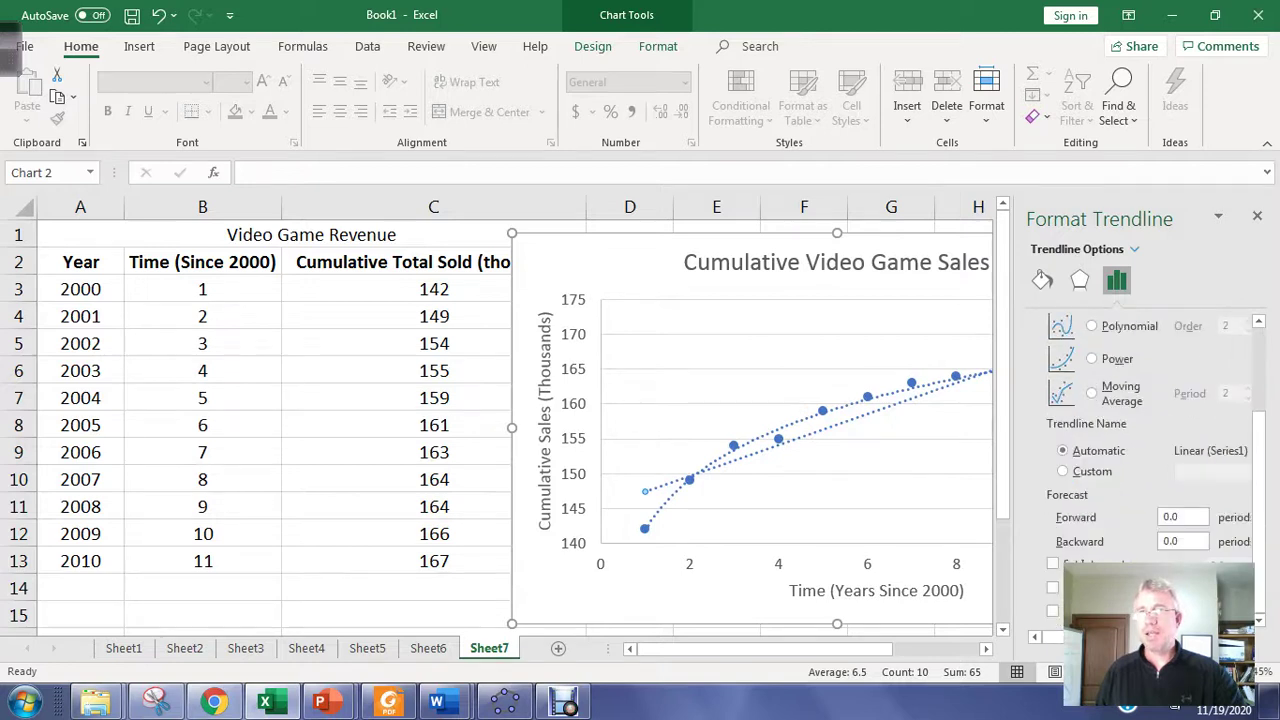
pyautogui.click(1053, 588)
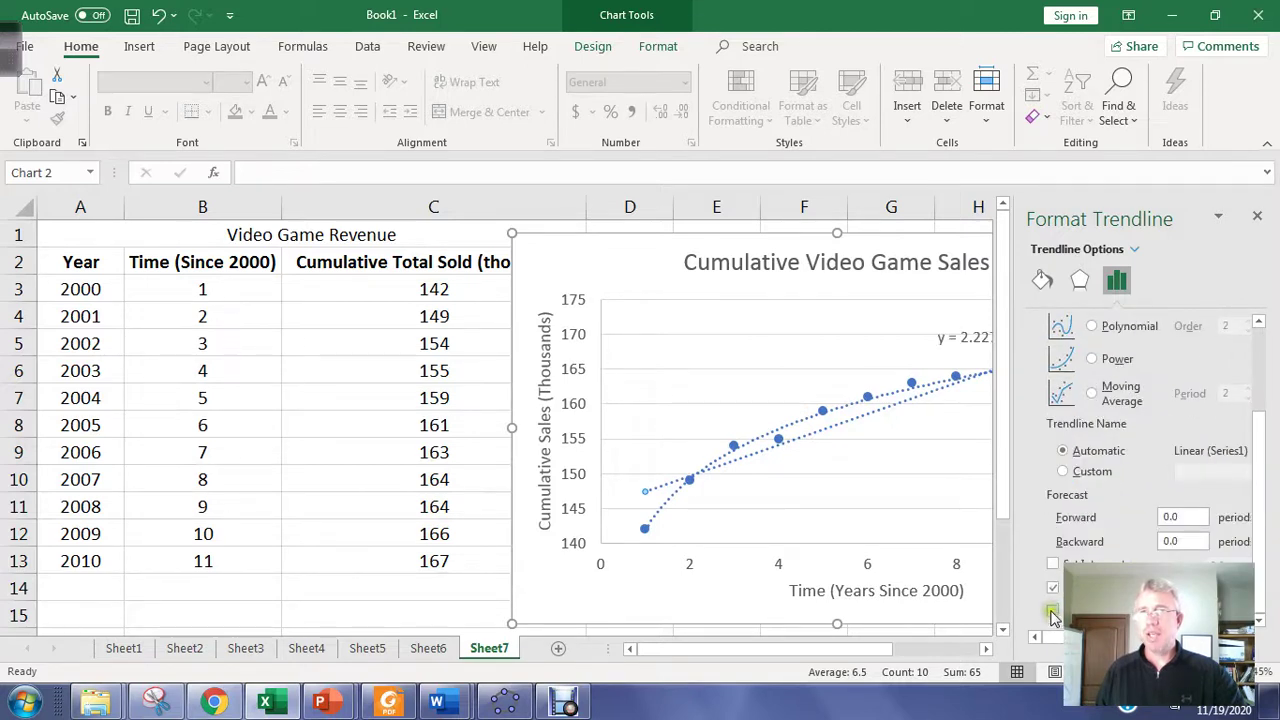
pyautogui.click(1052, 610)
pyautogui.click(1257, 216)
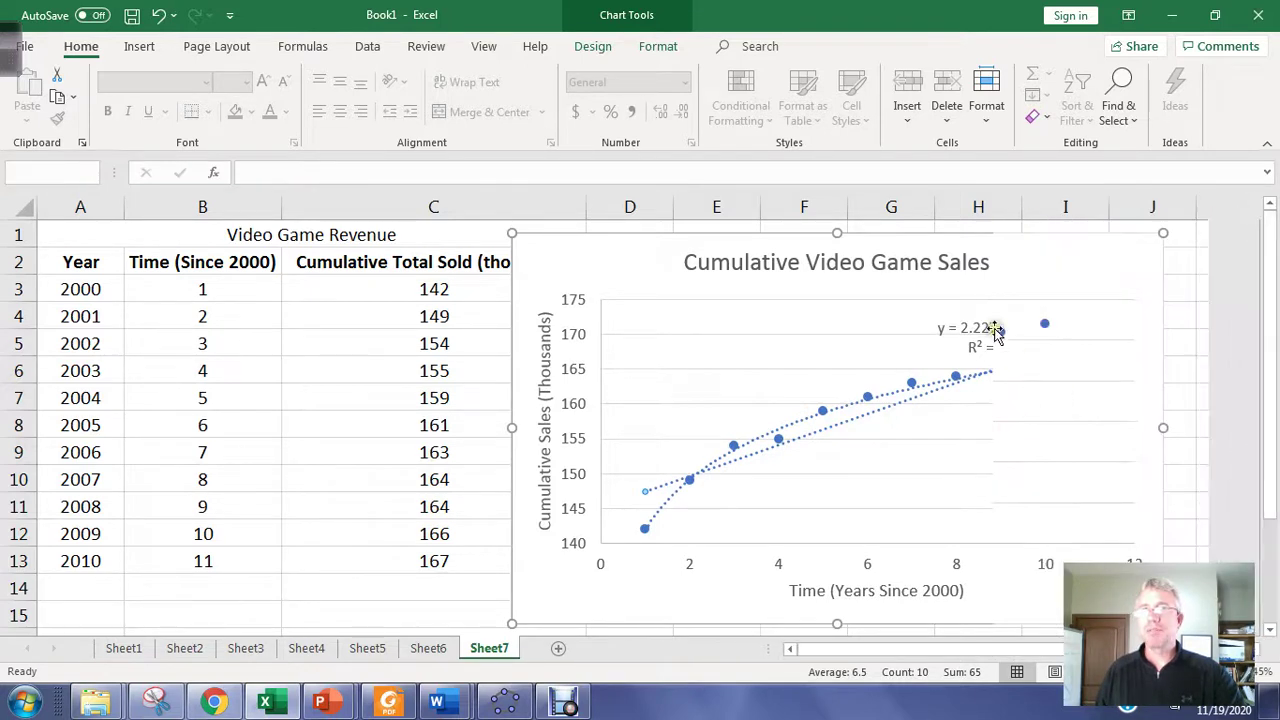
# Step: Delete the linear trendline's equation label and the linear trendline, keeping the logarithmic curve
pyautogui.click(988, 311)
pyautogui.moveTo(985, 314); pyautogui.dragTo(795, 294)
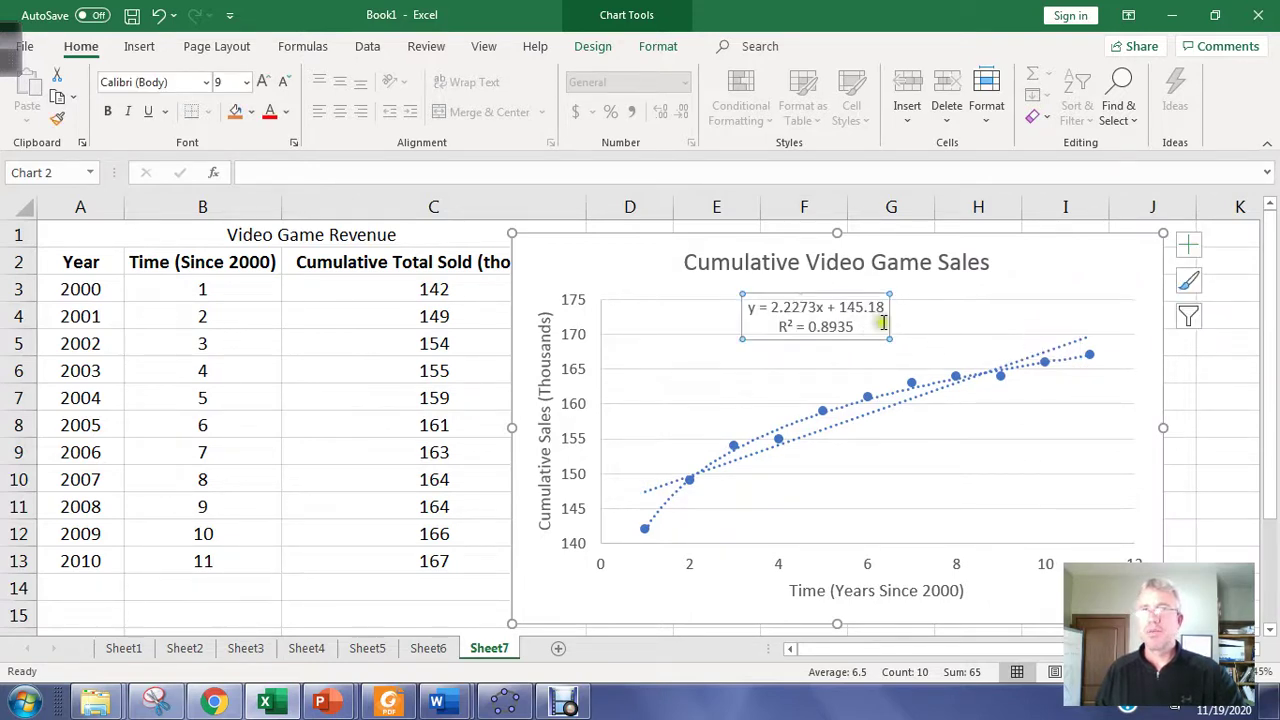
pyautogui.press('Delete')
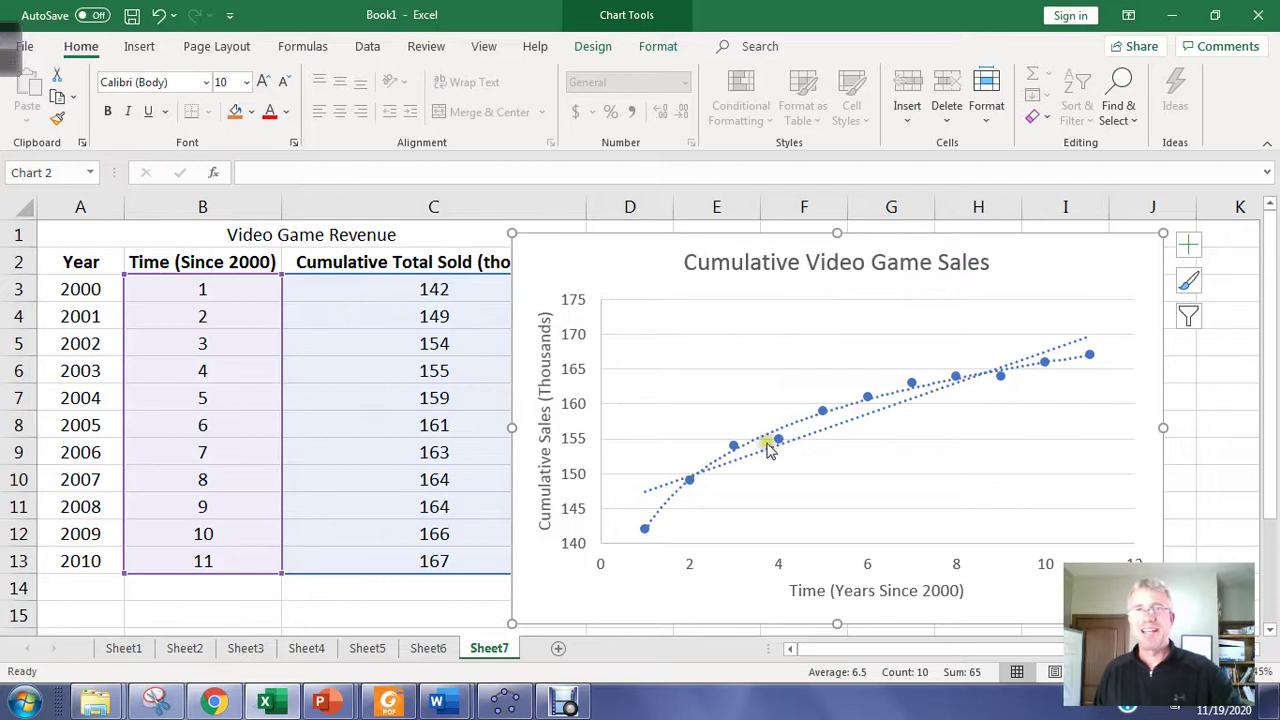
pyautogui.click(806, 435)
pyautogui.click(818, 432)
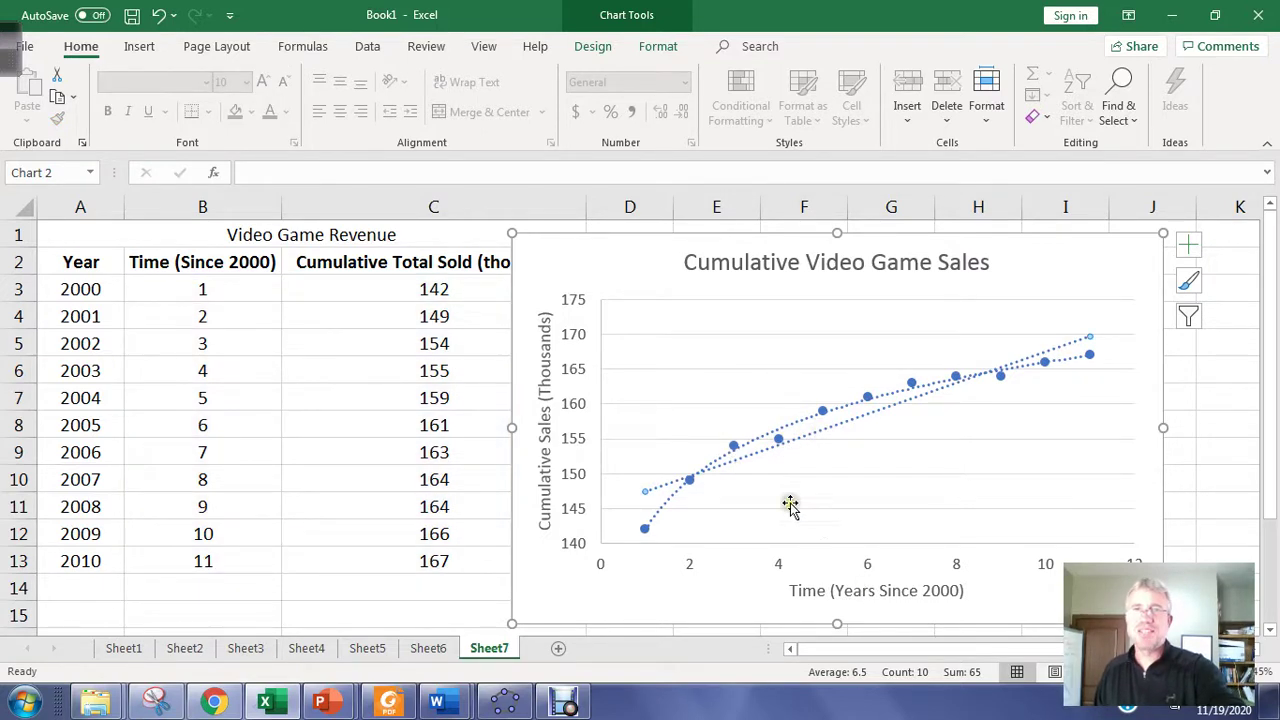
pyautogui.press('Delete')
pyautogui.click(1064, 325)
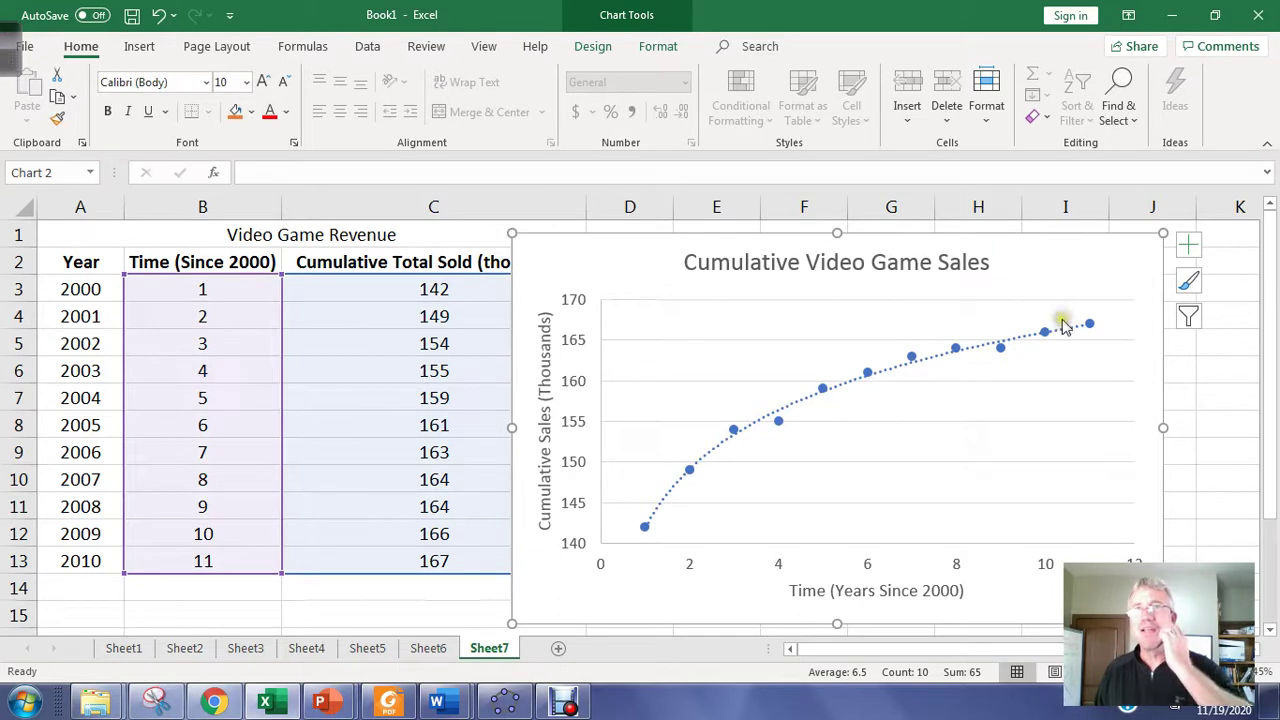
# Step: Add a logarithmic trendline showing y = 10.454ln(x) + 141.91 and R² = 0.9934 at upper left
pyautogui.rightClick(1000, 349)
pyautogui.click(1064, 526)
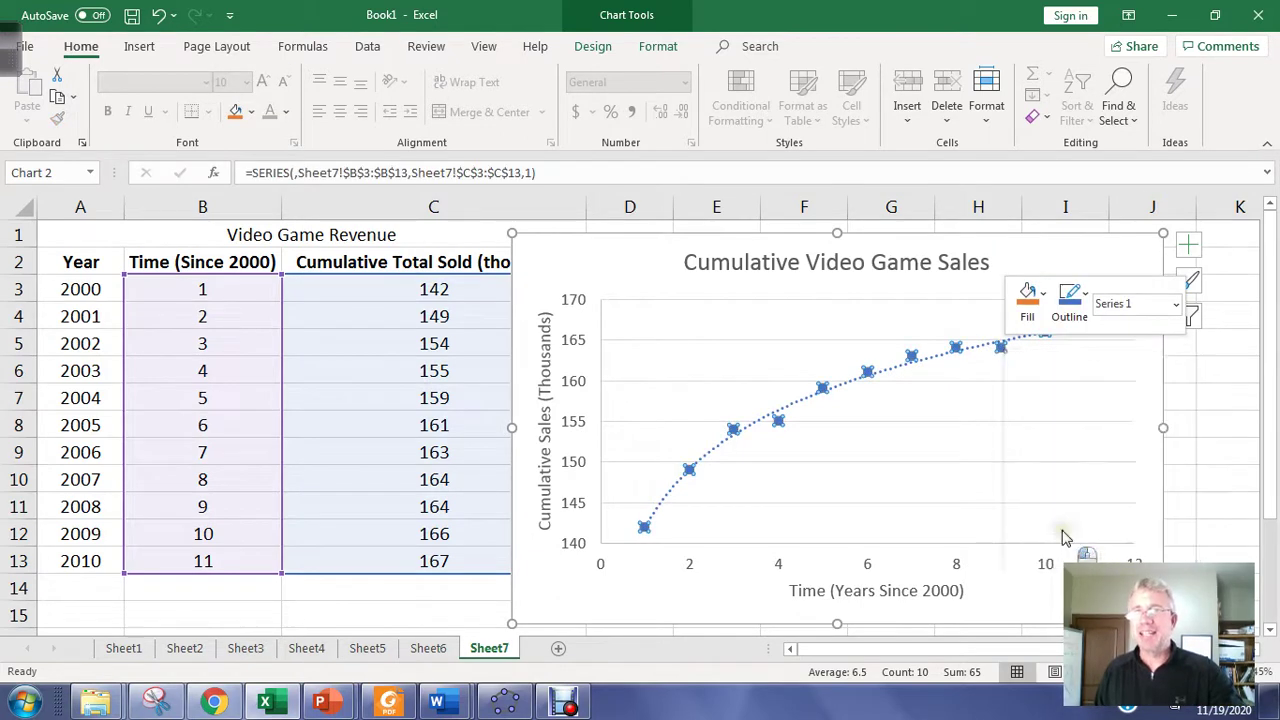
pyautogui.click(1125, 421)
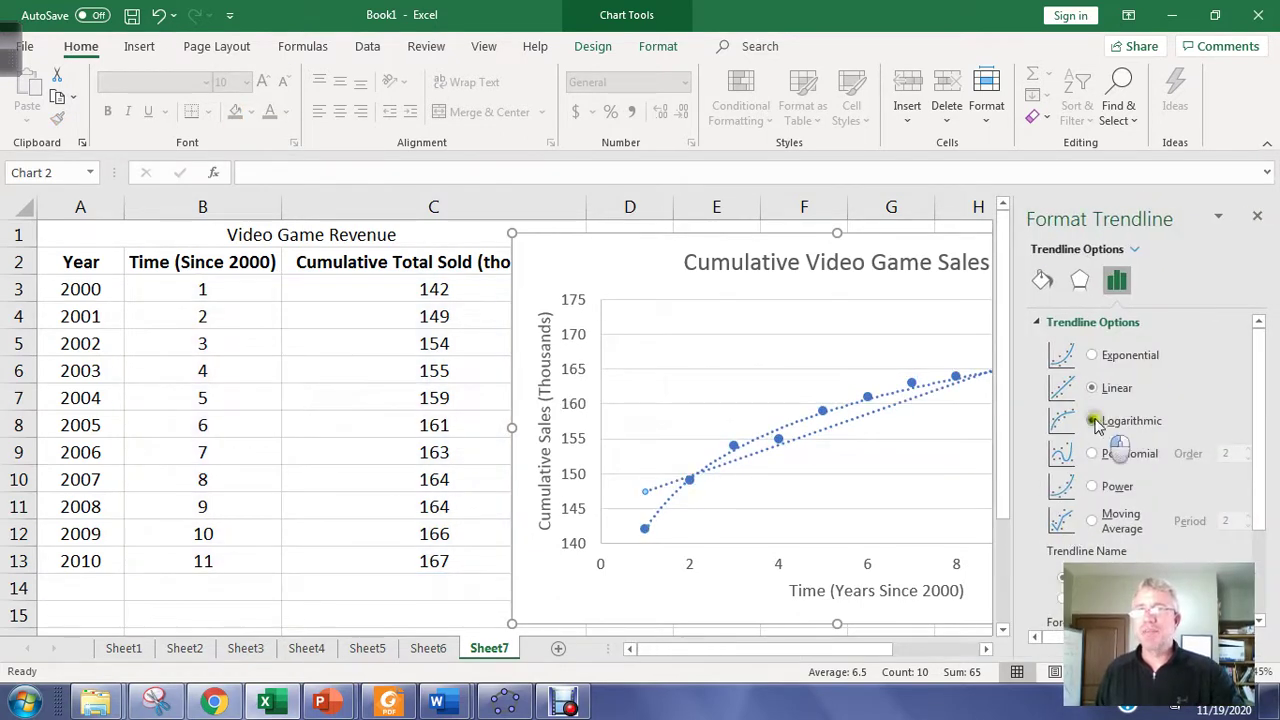
pyautogui.scroll(-2, 1140, 430)
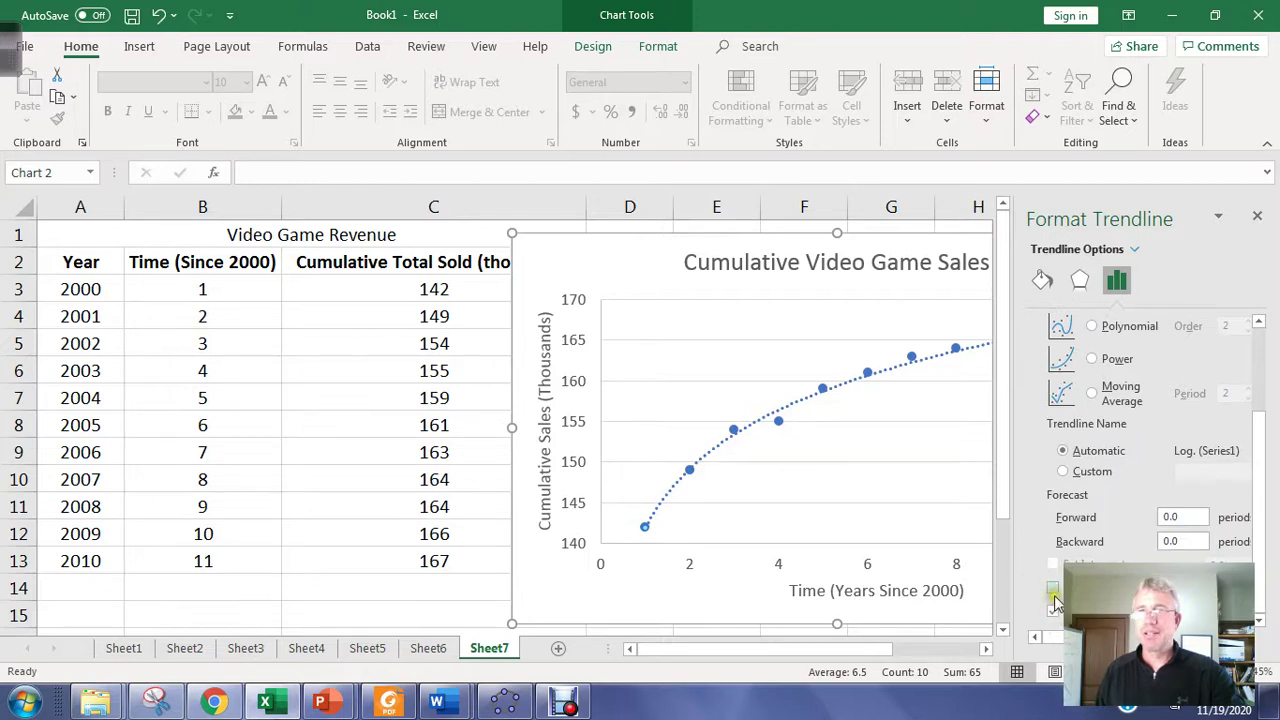
pyautogui.click(1052, 588)
pyautogui.click(1052, 610)
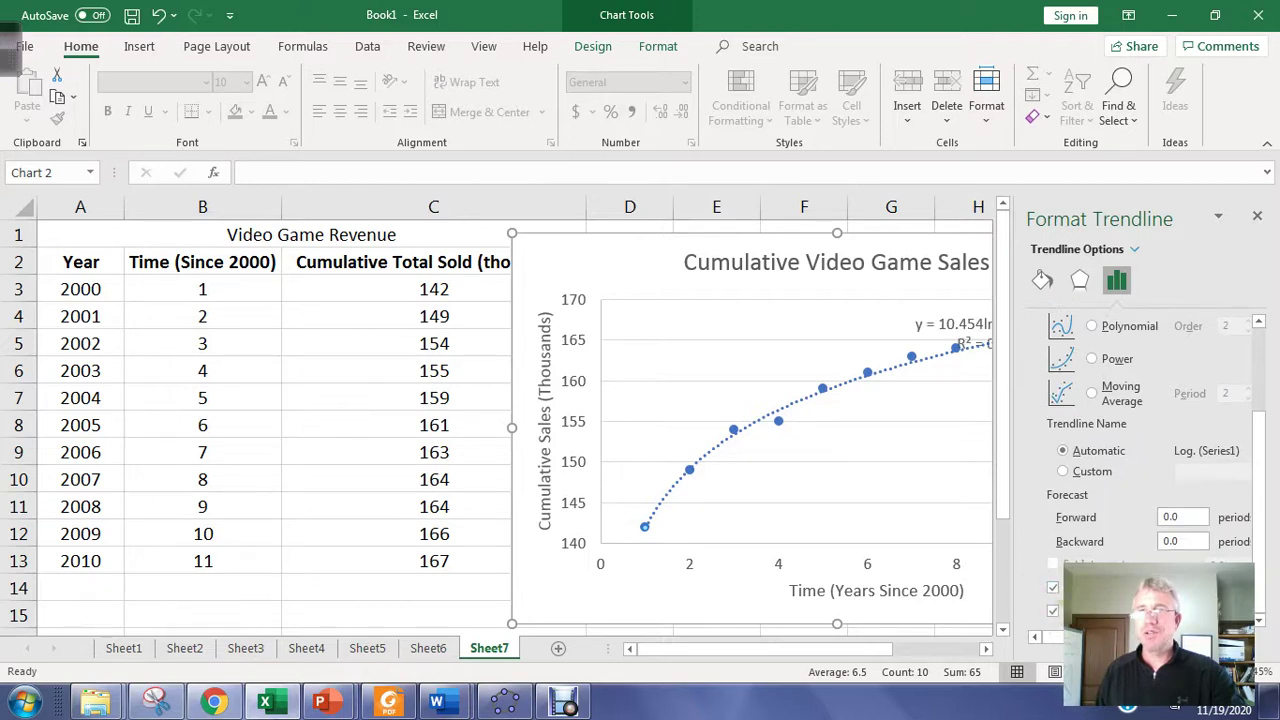
pyautogui.click(1257, 216)
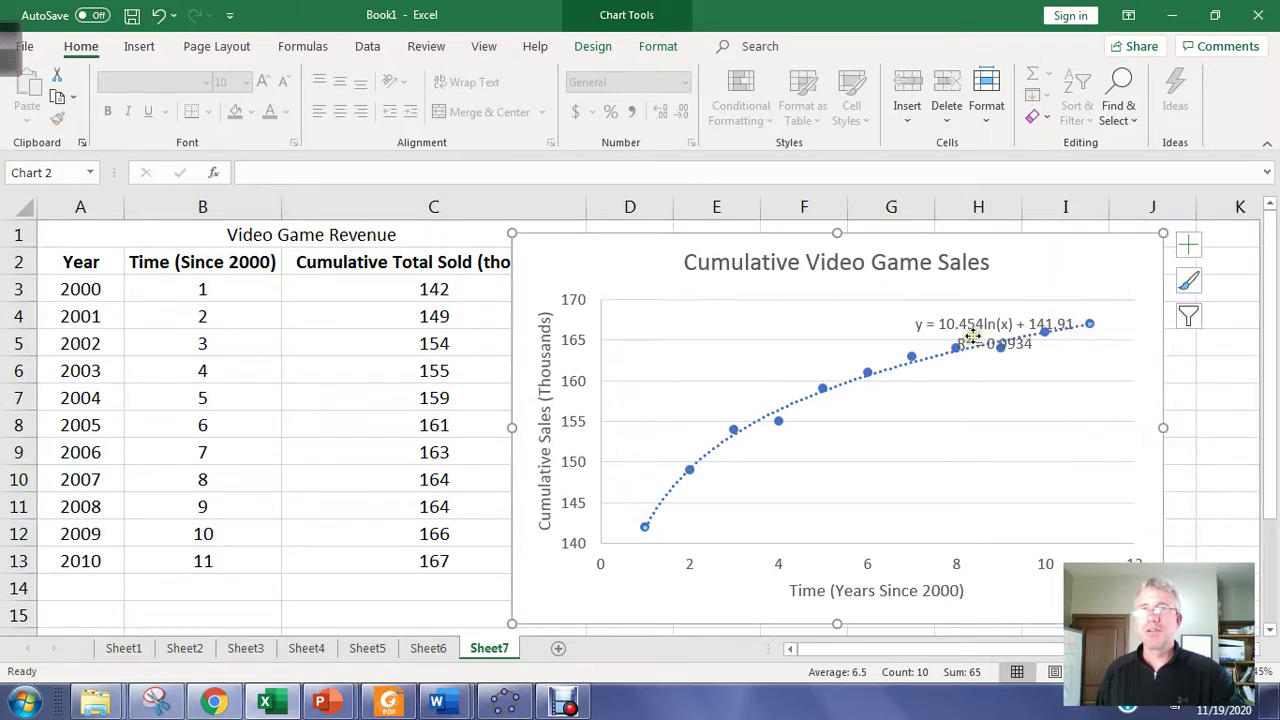
pyautogui.click(974, 306)
pyautogui.moveTo(974, 306); pyautogui.dragTo(735, 313)
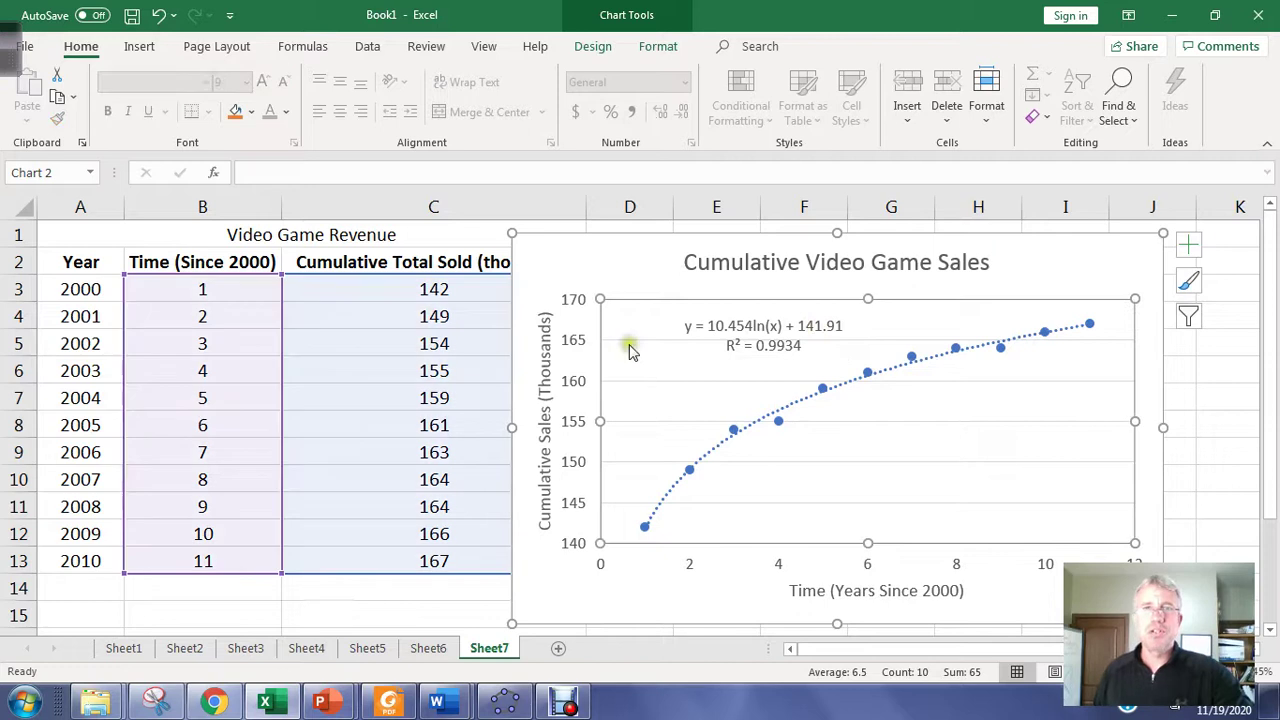
# Step: Remove the chart's major horizontal gridlines
pyautogui.rightClick(631, 341)
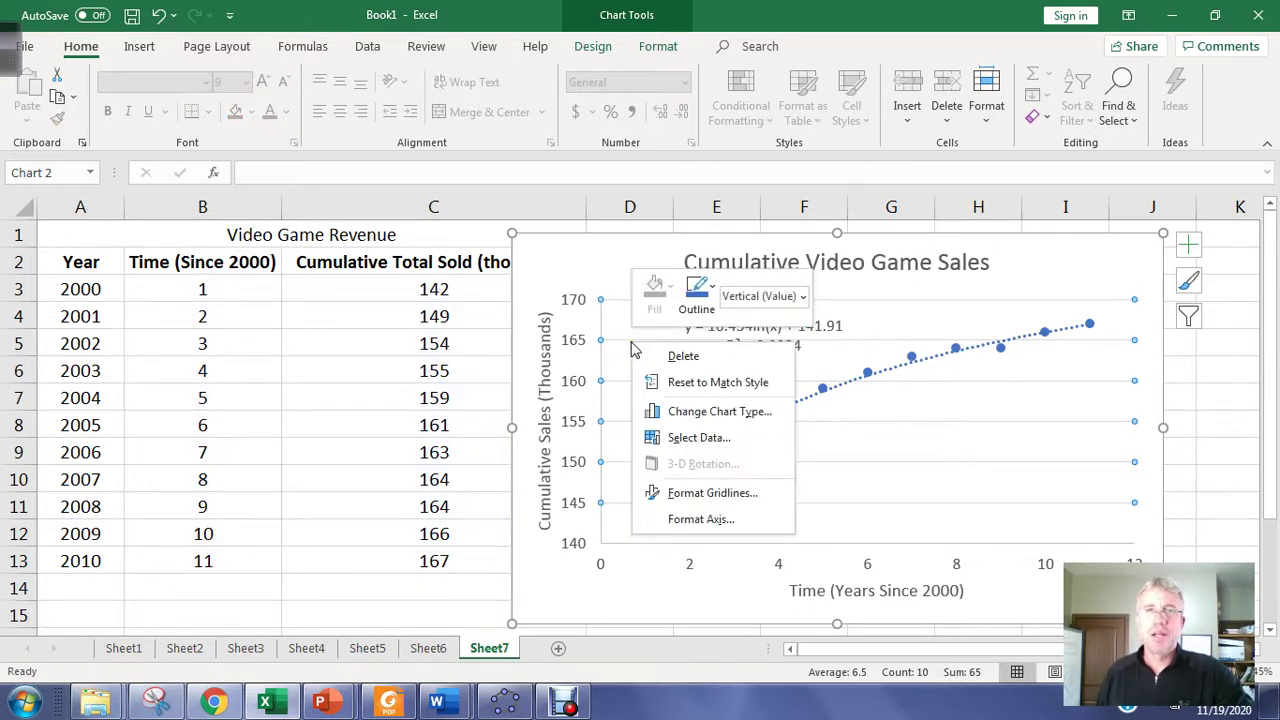
pyautogui.click(735, 495)
pyautogui.click(1056, 350)
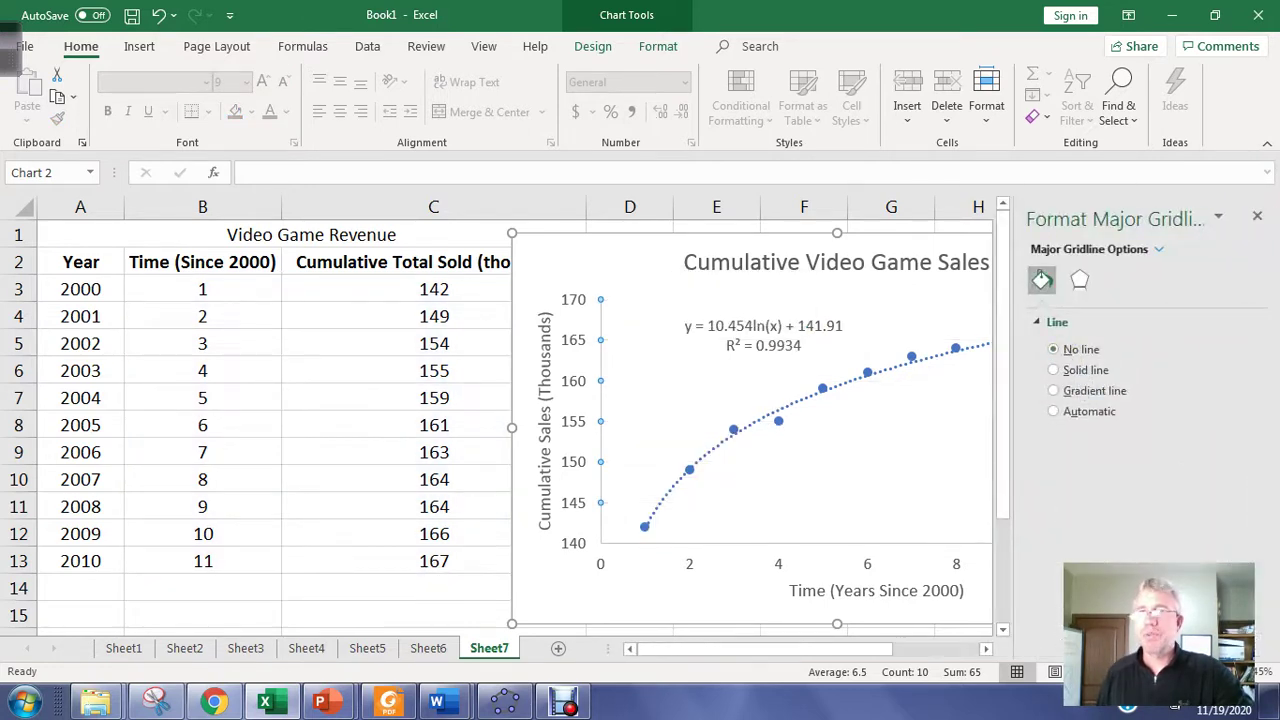
pyautogui.click(1257, 216)
# Step: Move the trendline equation label further left and clear its text
pyautogui.click(722, 345)
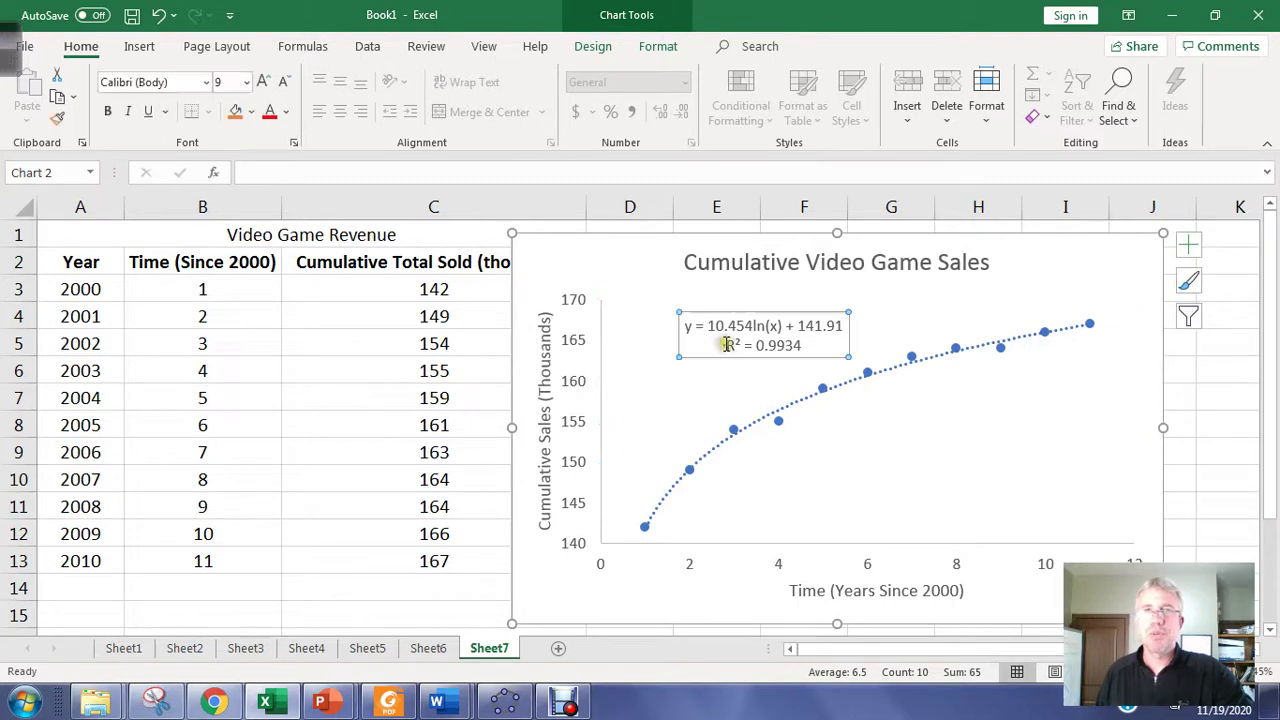
pyautogui.moveTo(756, 316); pyautogui.dragTo(620, 320)
pyautogui.hotkey('ctrl', 'c')
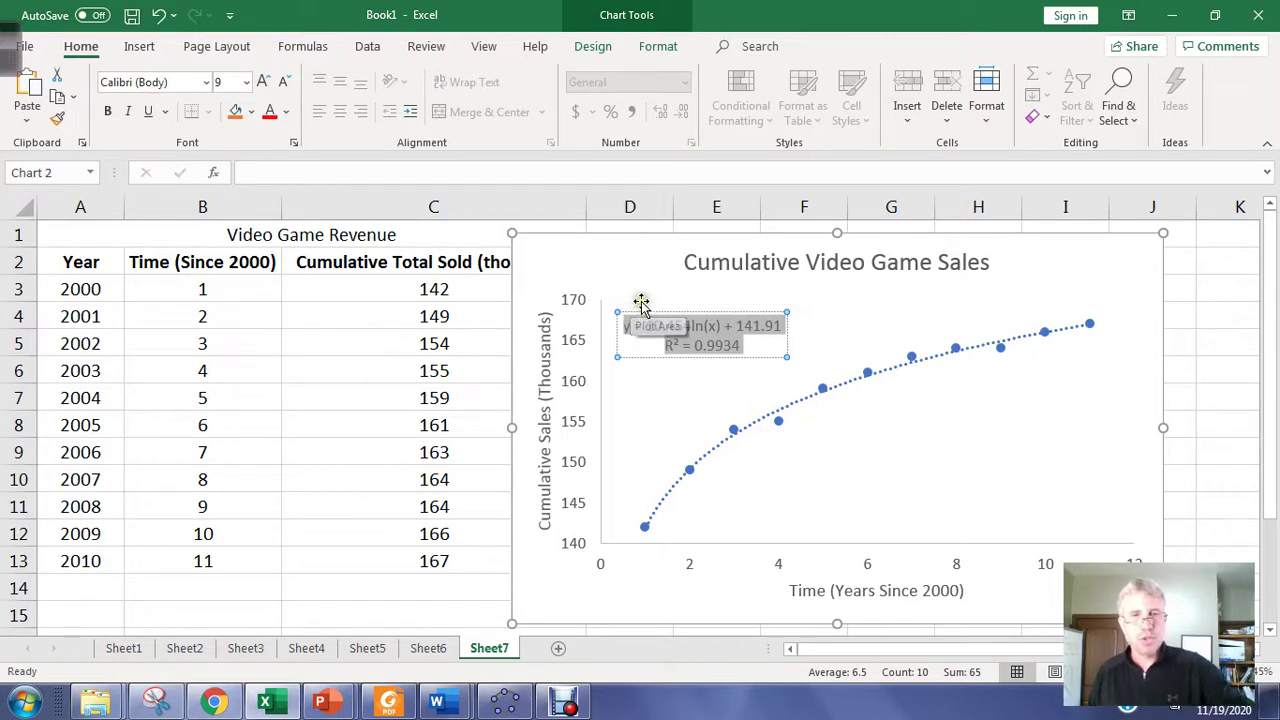
pyautogui.press('Delete')
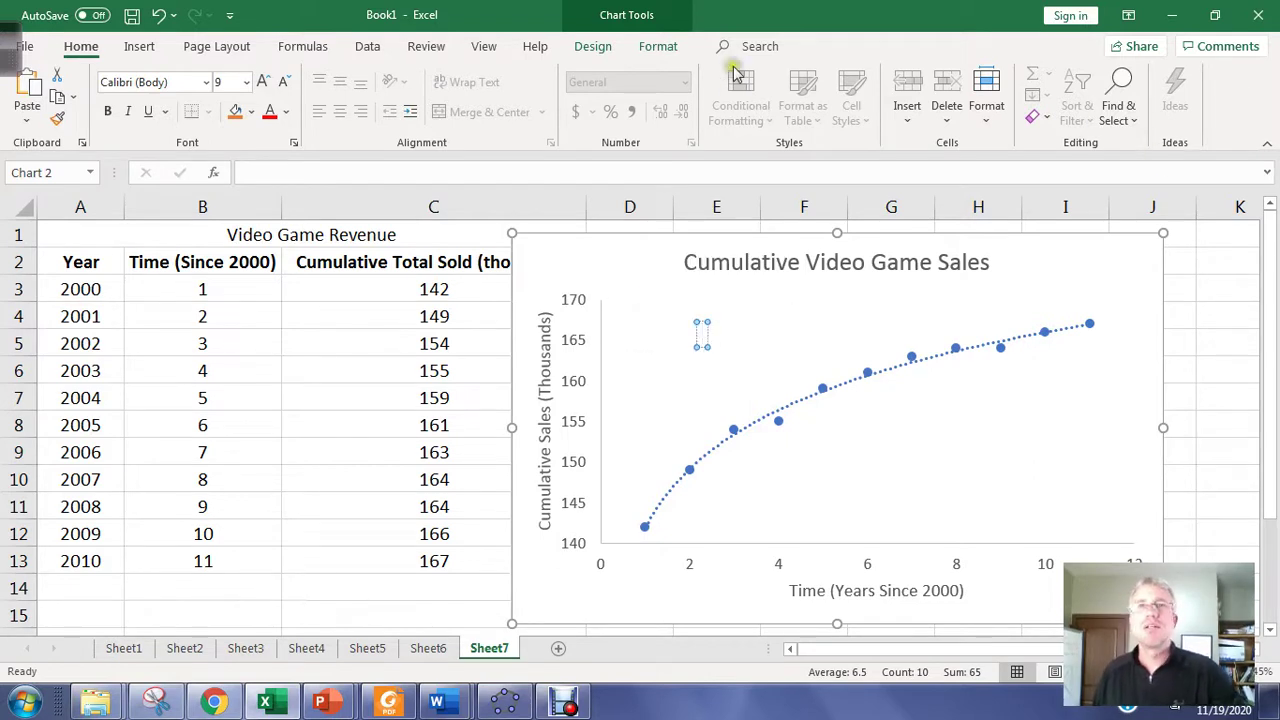
# Step: Insert a text box in the chart and paste the copied trendline equation into it
pyautogui.click(141, 46)
pyautogui.click(1138, 95)
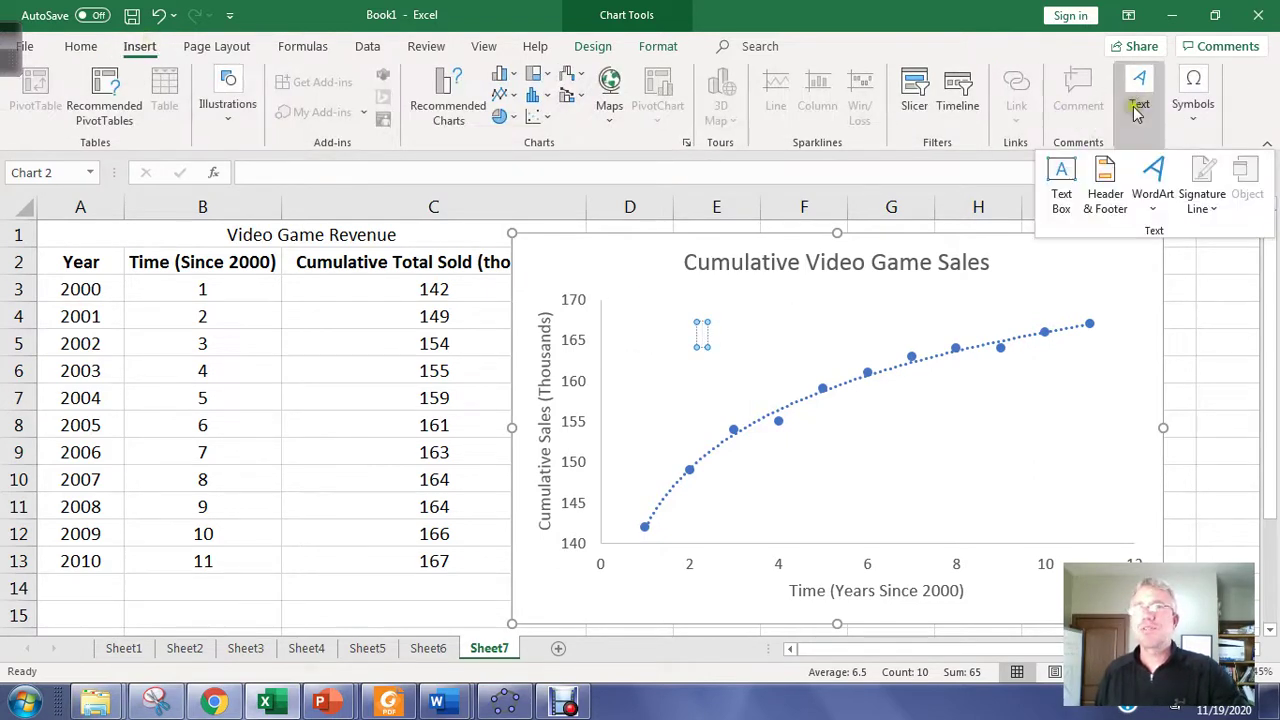
pyautogui.click(1062, 188)
pyautogui.click(767, 326)
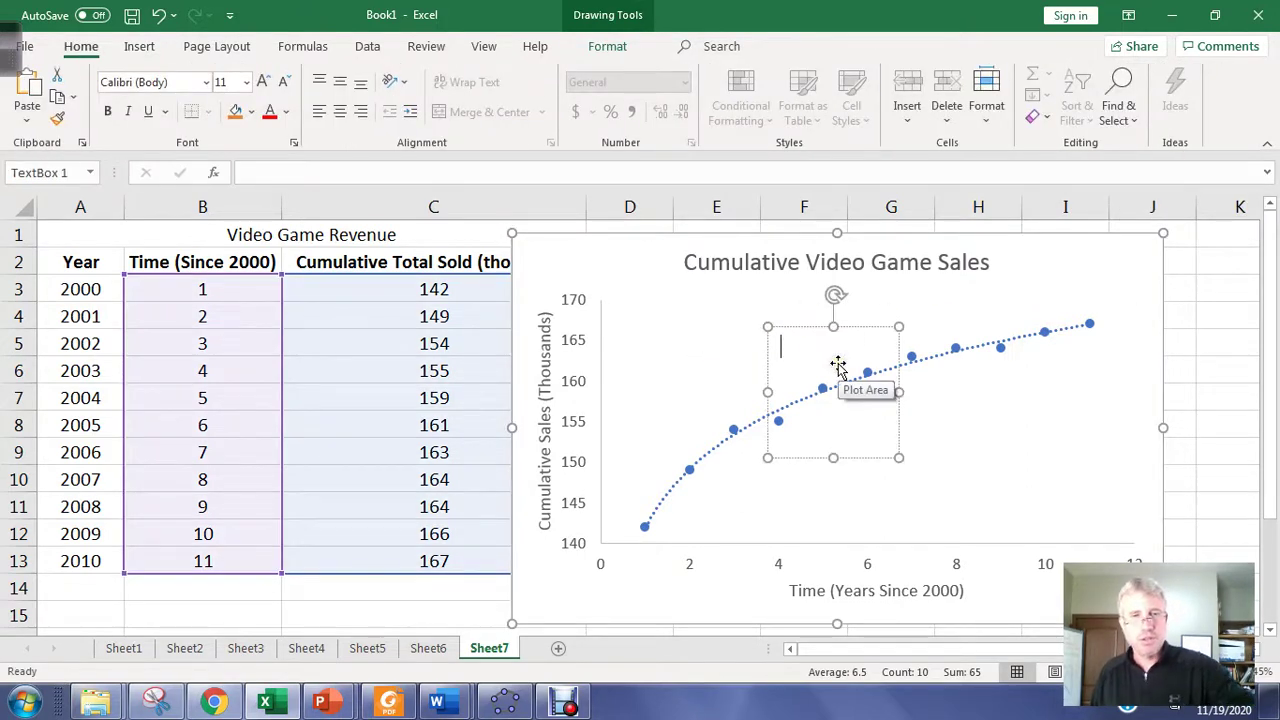
pyautogui.hotkey('ctrl', 'v')
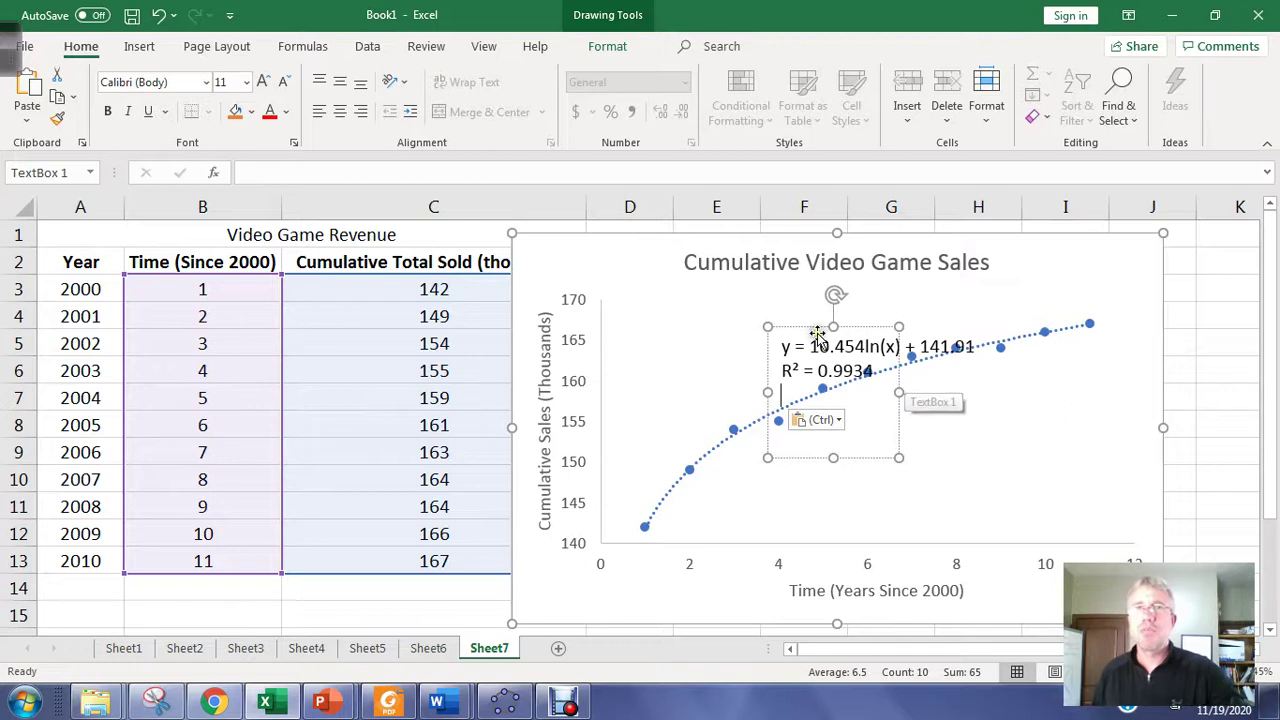
# Step: Move the box to the upper left, widen it, and convert its text into an equation
pyautogui.moveTo(797, 325); pyautogui.dragTo(657, 294)
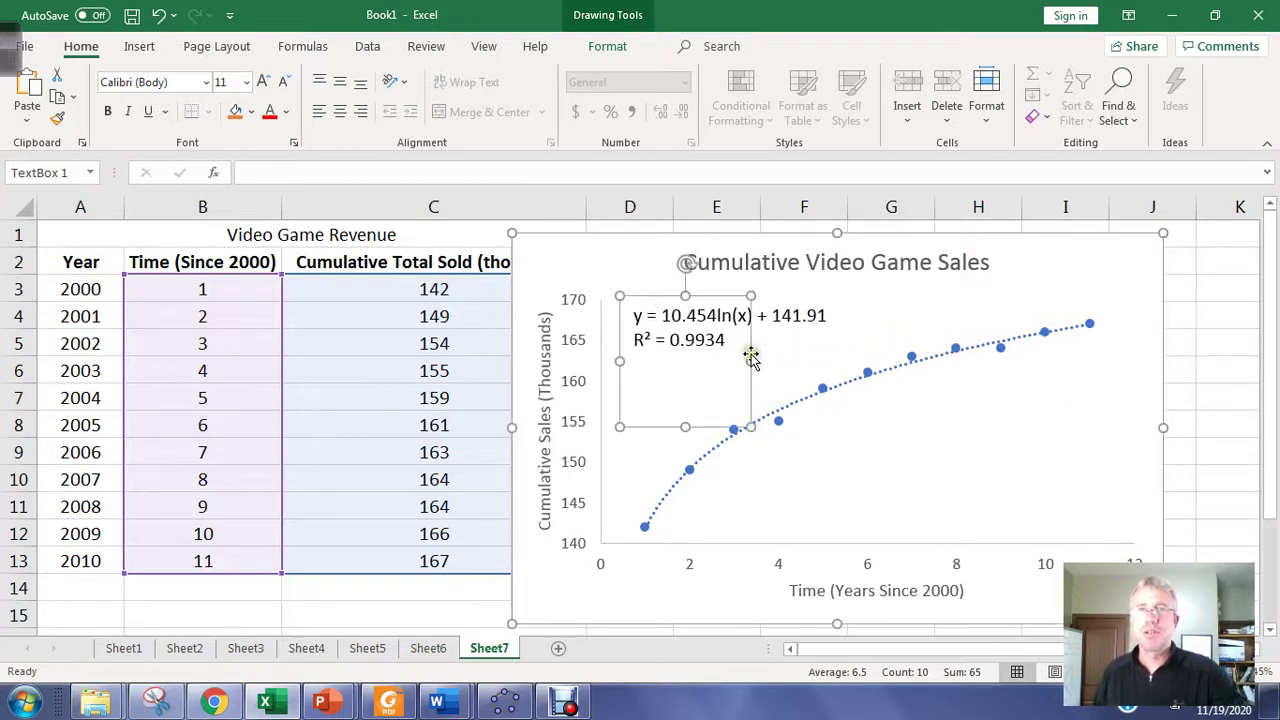
pyautogui.moveTo(749, 354); pyautogui.dragTo(872, 360)
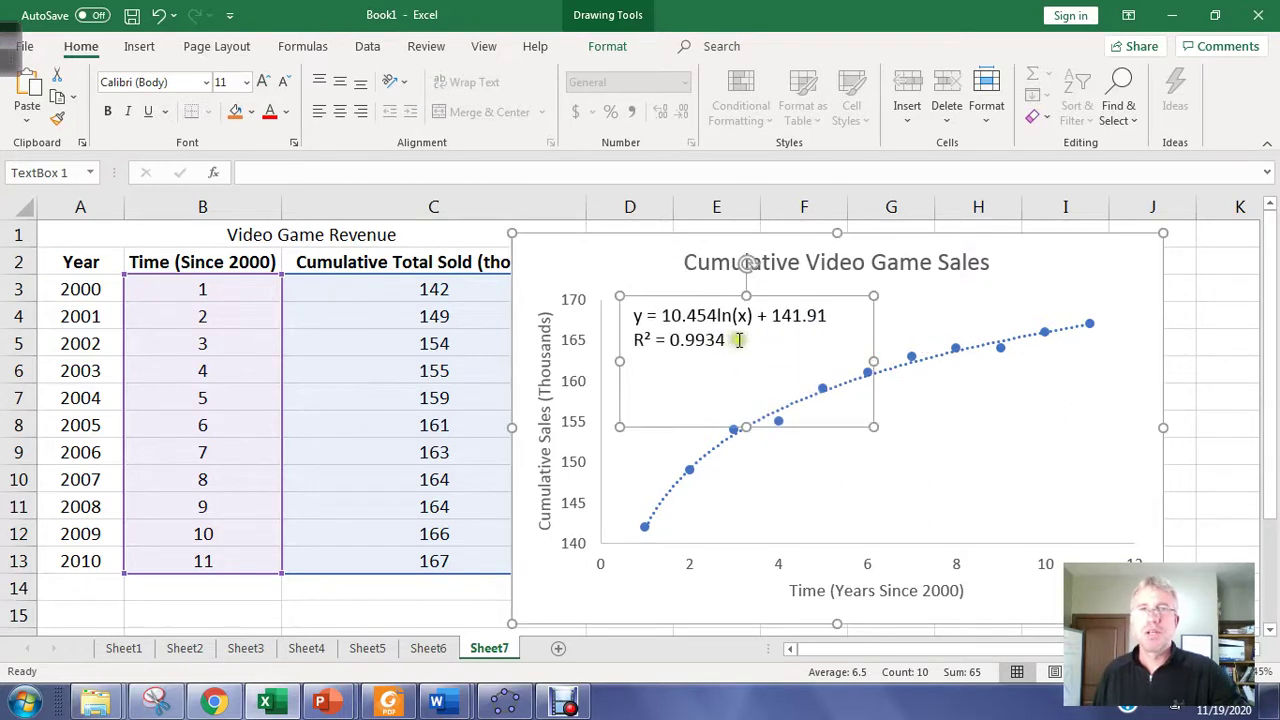
pyautogui.moveTo(738, 340); pyautogui.dragTo(621, 313)
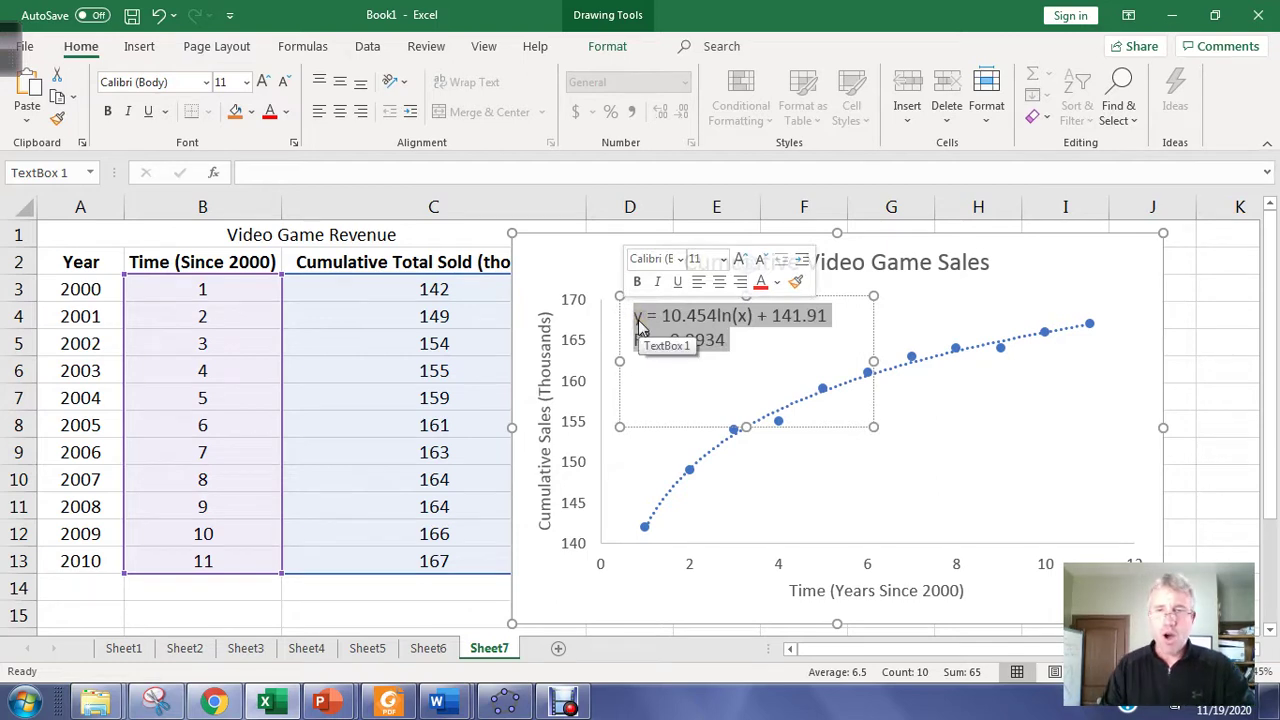
pyautogui.hotkey('alt', '=')
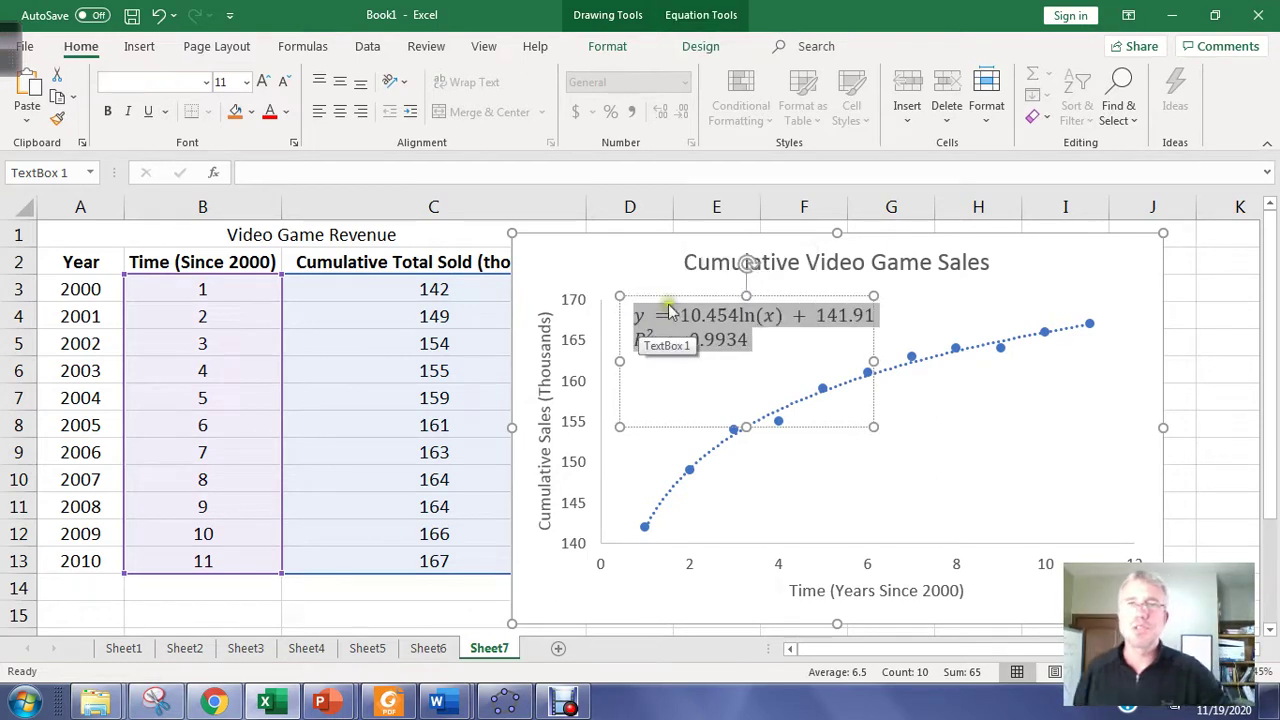
# Step: Remove the extra spacing around the equals signs on both equation lines
pyautogui.click(677, 316)
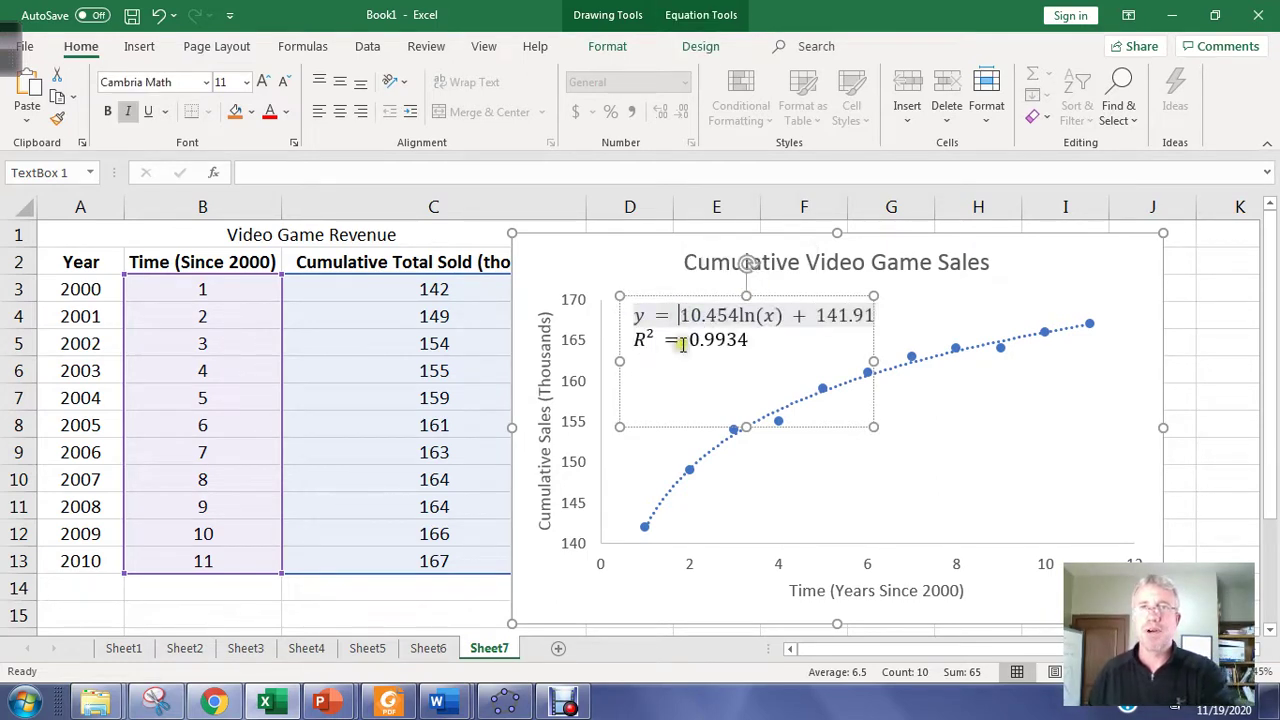
pyautogui.press('BackSpace')
pyautogui.press('BackSpace')
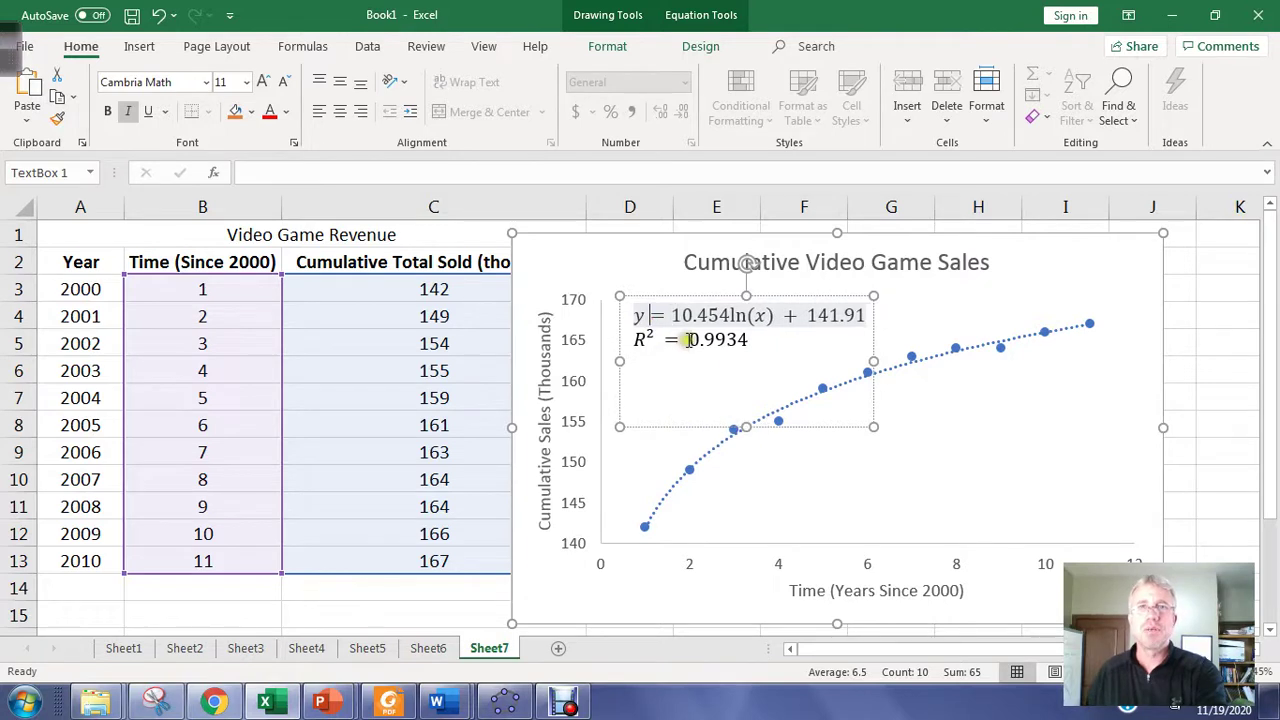
pyautogui.click(662, 338)
pyautogui.press('BackSpace')
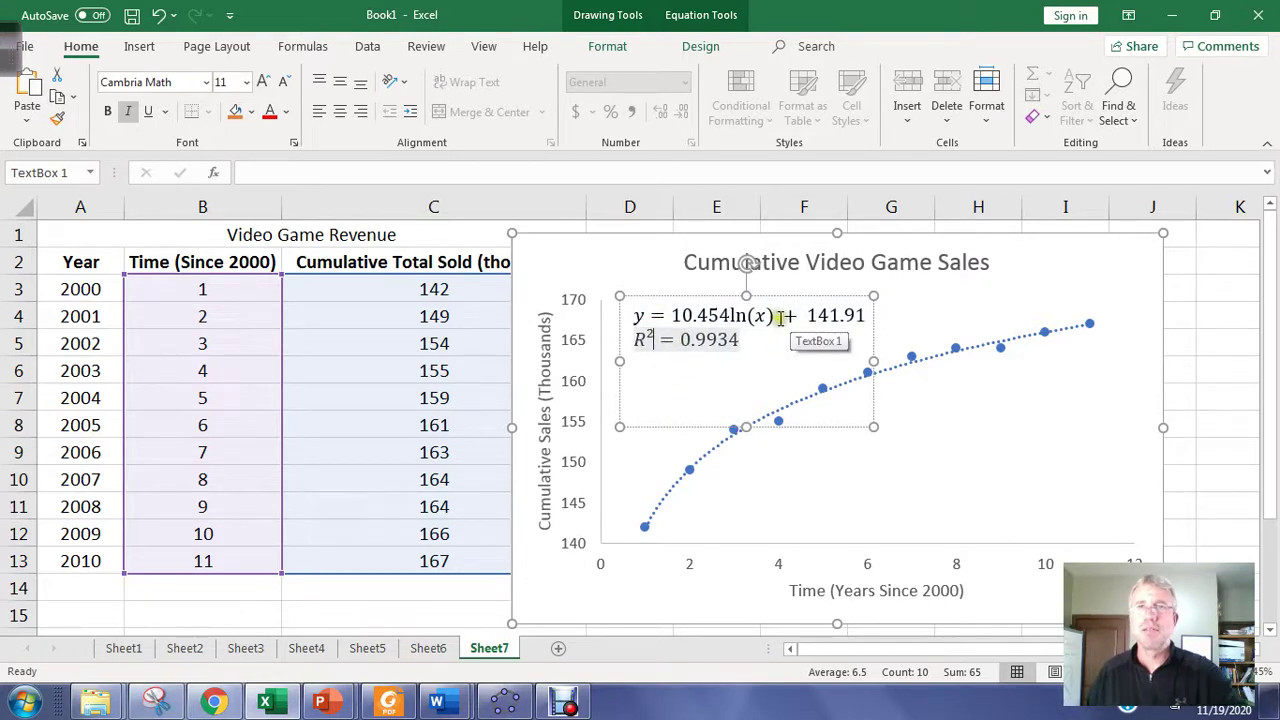
# Step: Replace y with T(t) and x with t so it reads T(t) = 10.454ln(t) + 141.91
pyautogui.moveTo(651, 316); pyautogui.dragTo(637, 319)
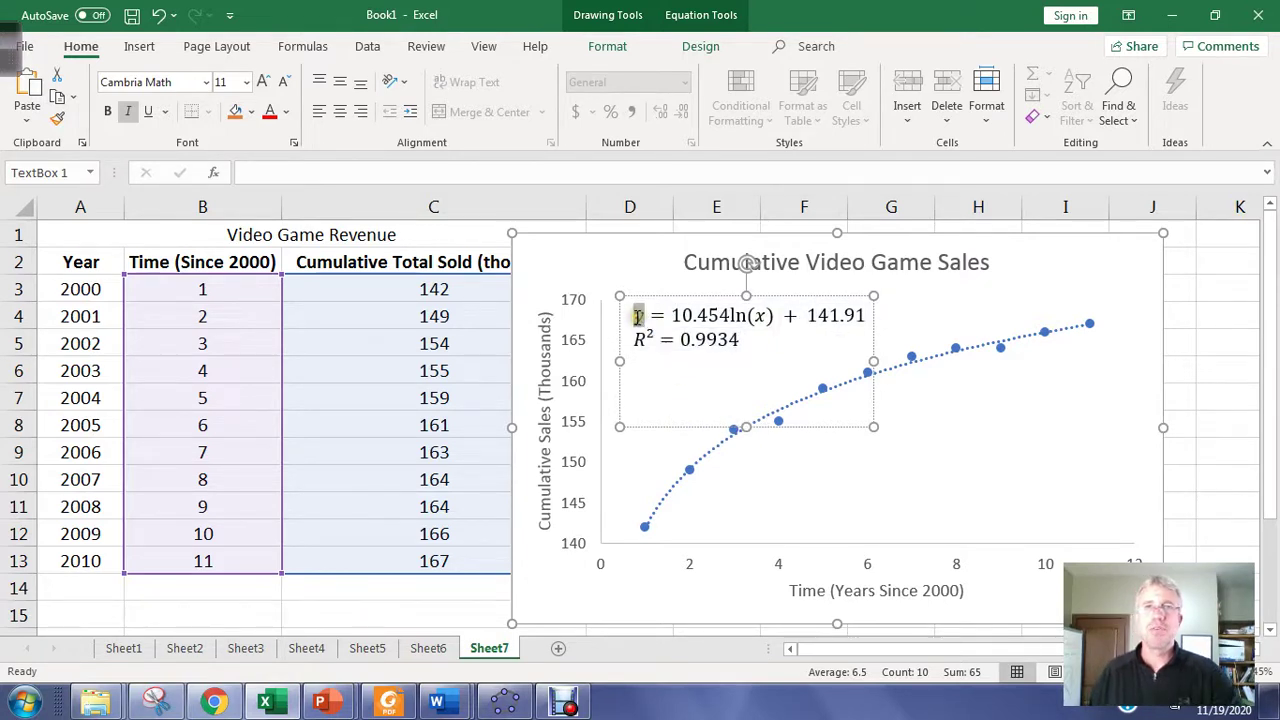
pyautogui.write('T(t')
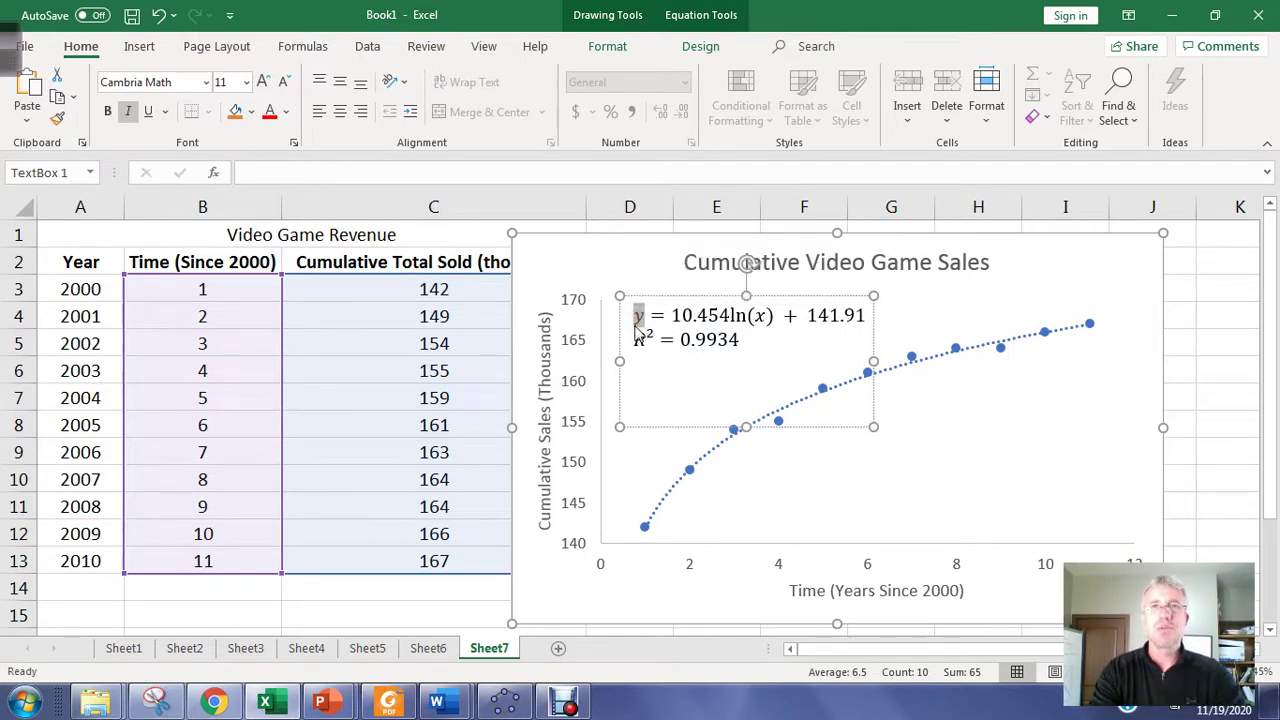
pyautogui.write(')')
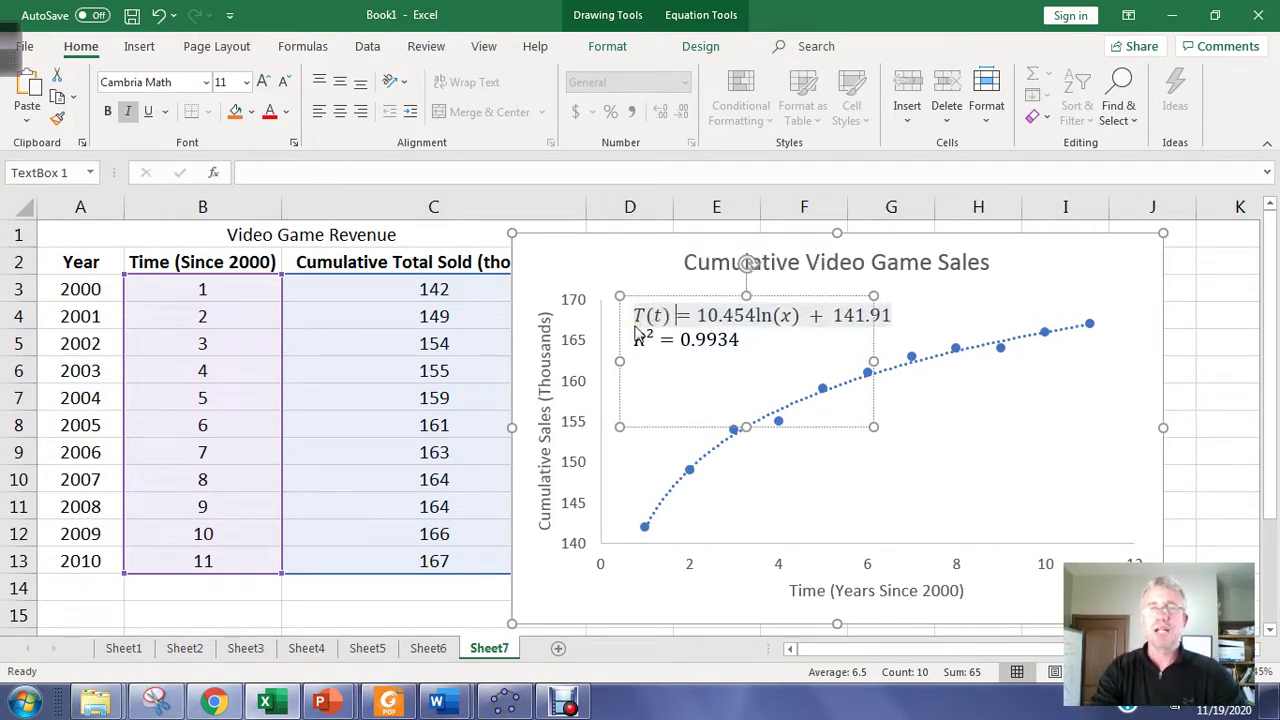
pyautogui.moveTo(792, 316); pyautogui.dragTo(779, 317)
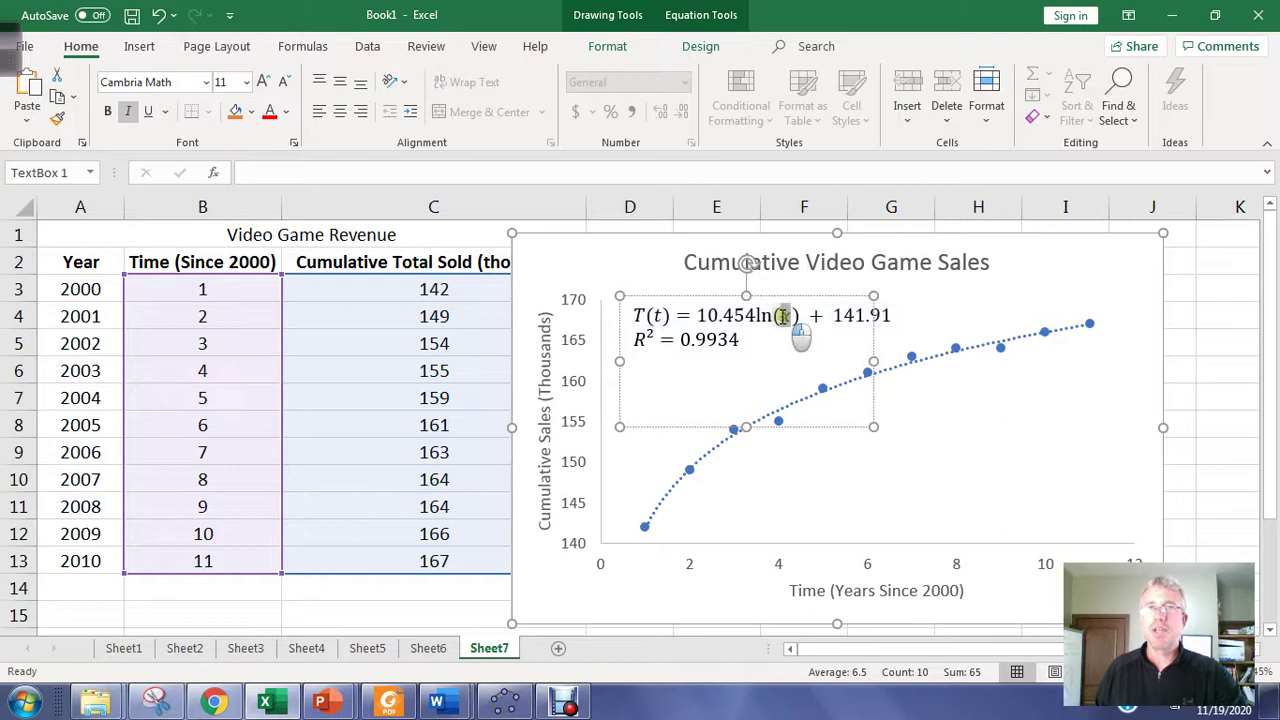
pyautogui.write('t')
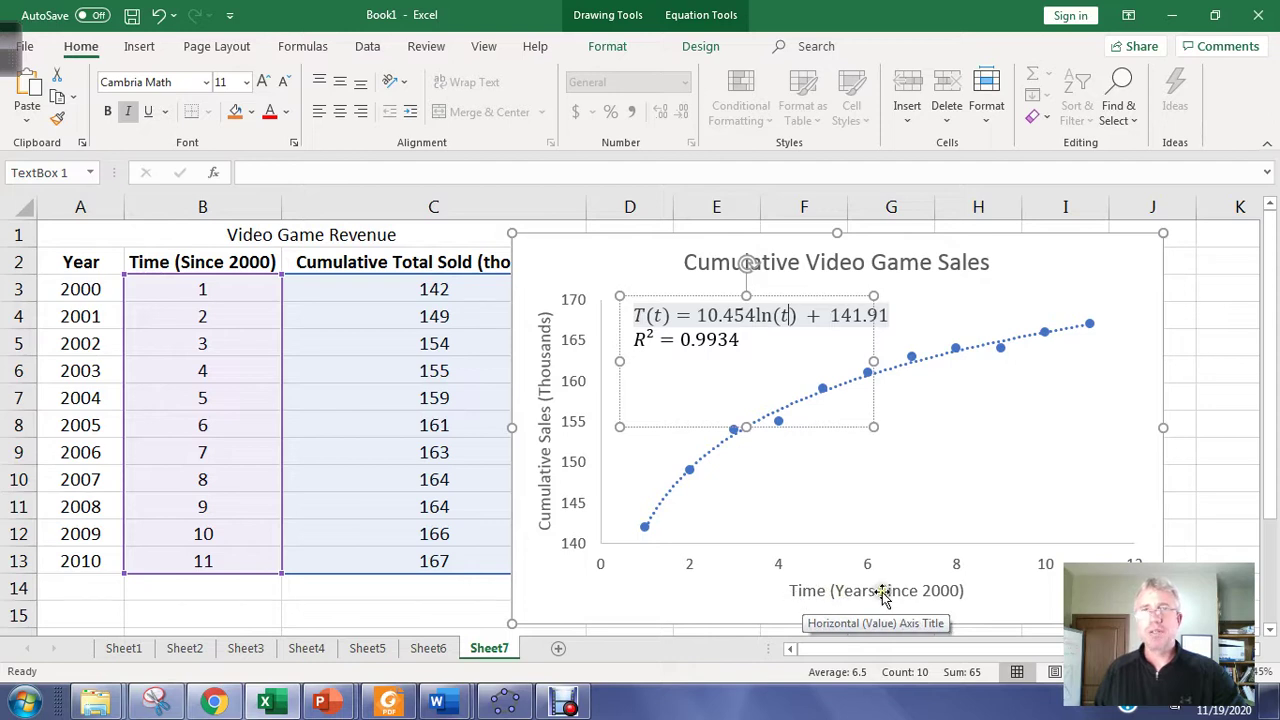
# Step: Replace 'Years Since 2000' with 'Year 1 is 2000' in the horizontal axis title
pyautogui.click(814, 446)
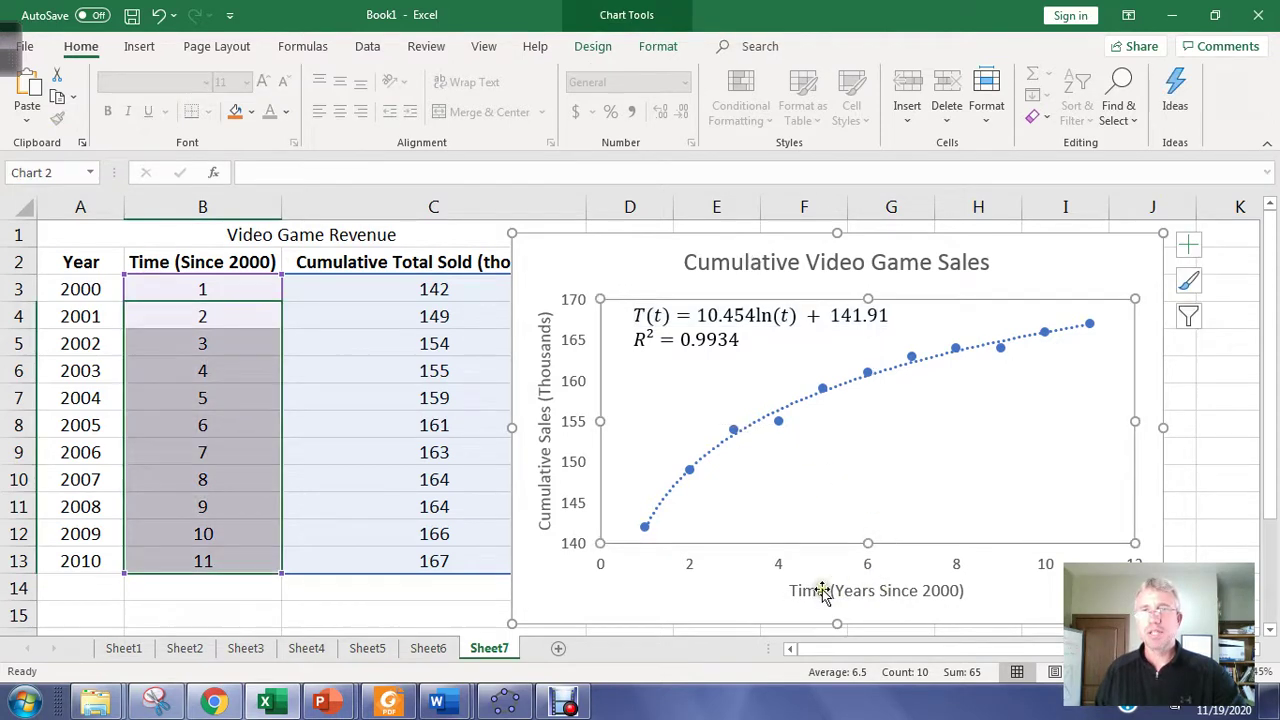
pyautogui.click(912, 586)
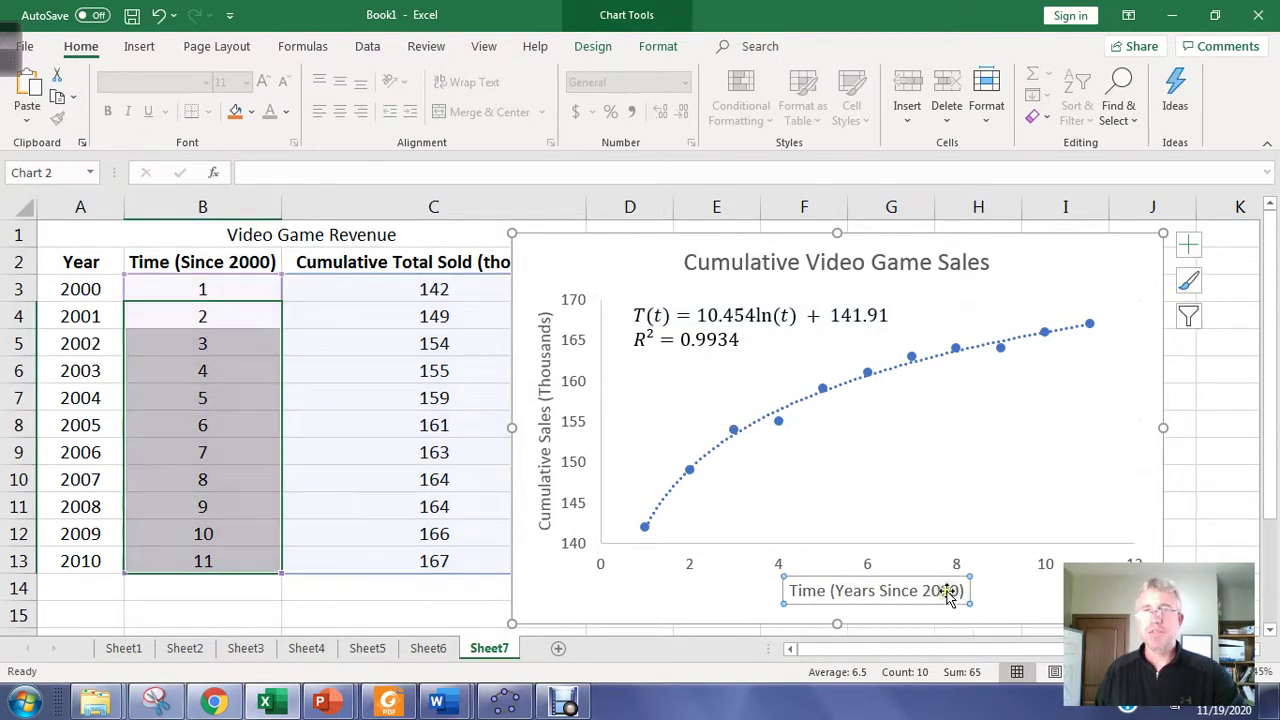
pyautogui.click(960, 590)
pyautogui.moveTo(962, 590); pyautogui.dragTo(843, 592)
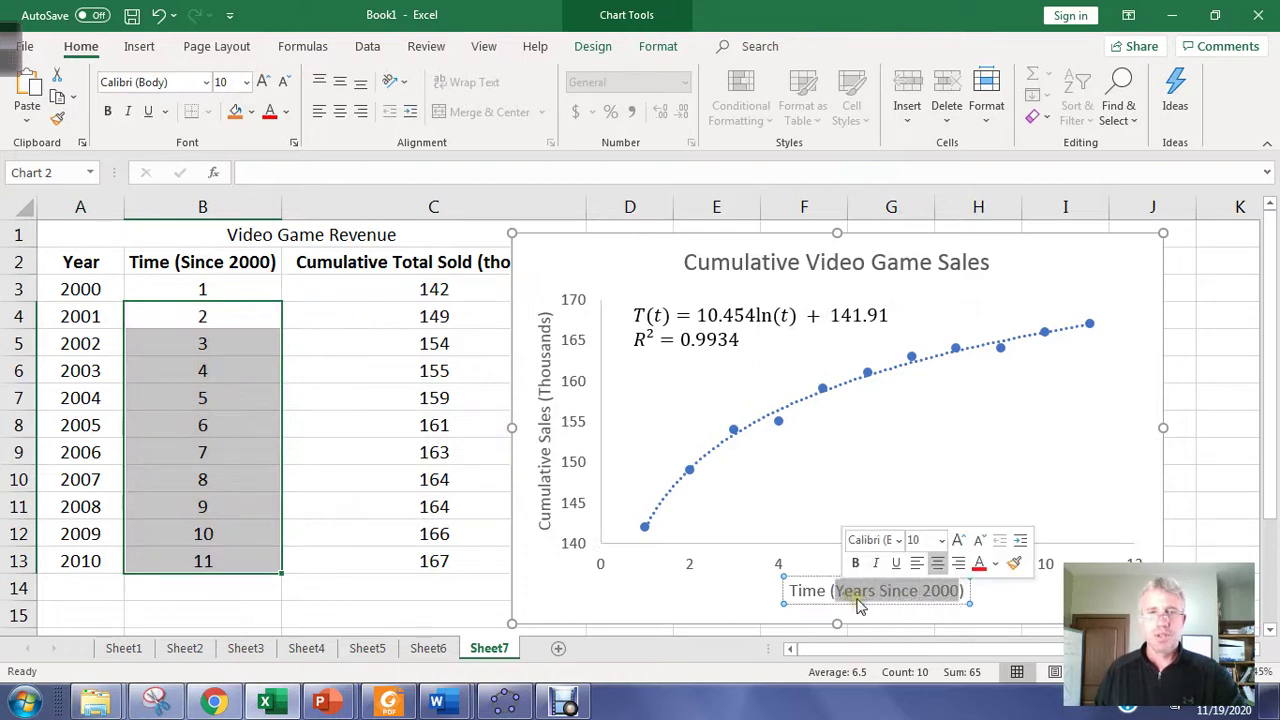
pyautogui.write('1')
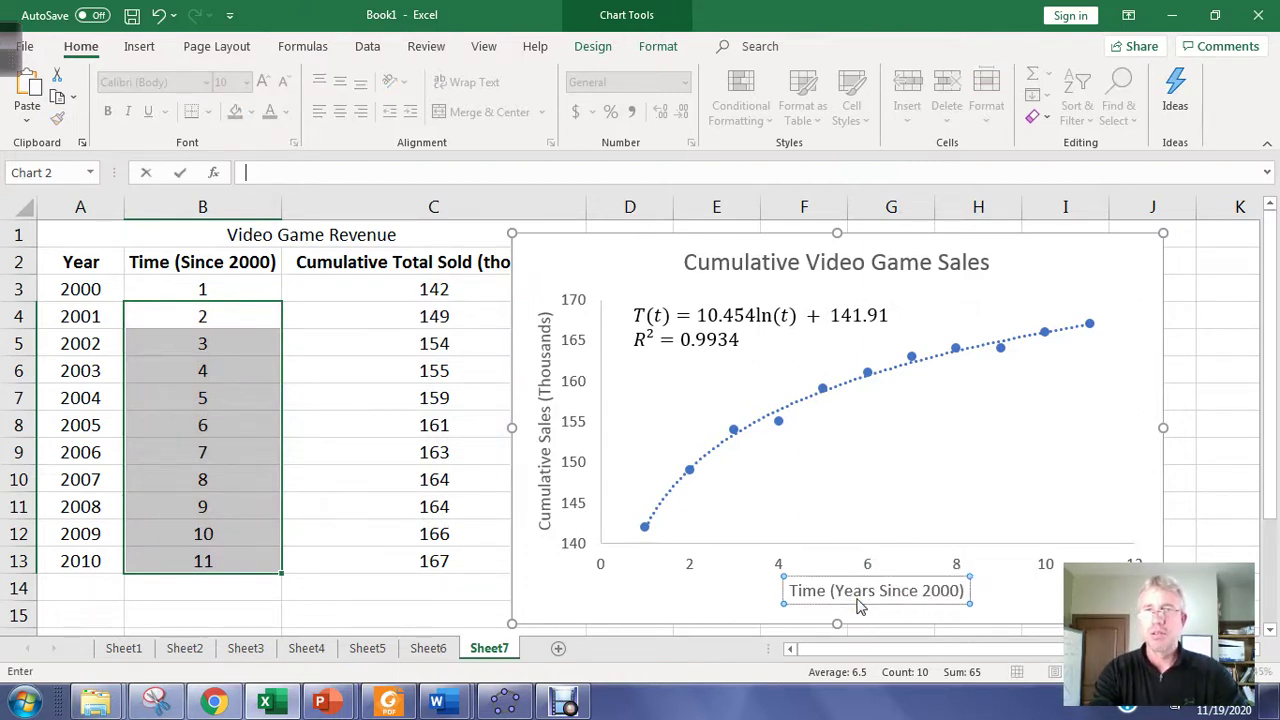
pyautogui.click(884, 591)
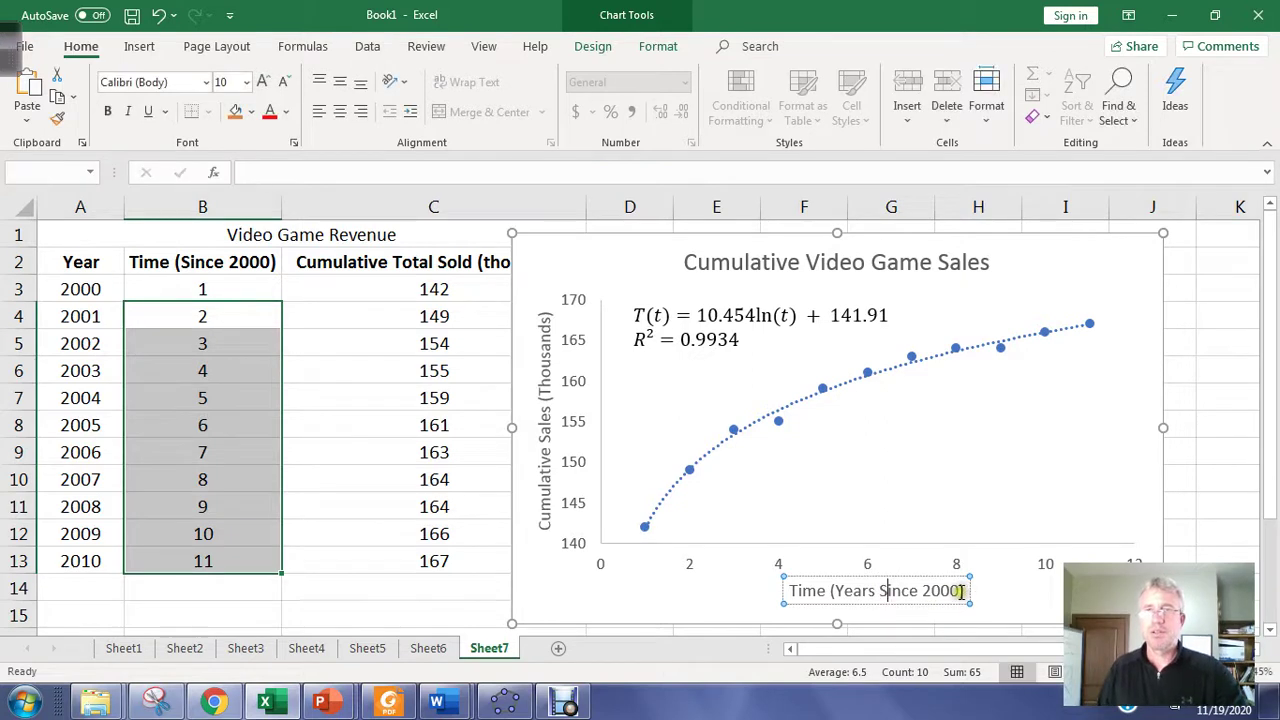
pyautogui.moveTo(961, 591); pyautogui.dragTo(853, 605)
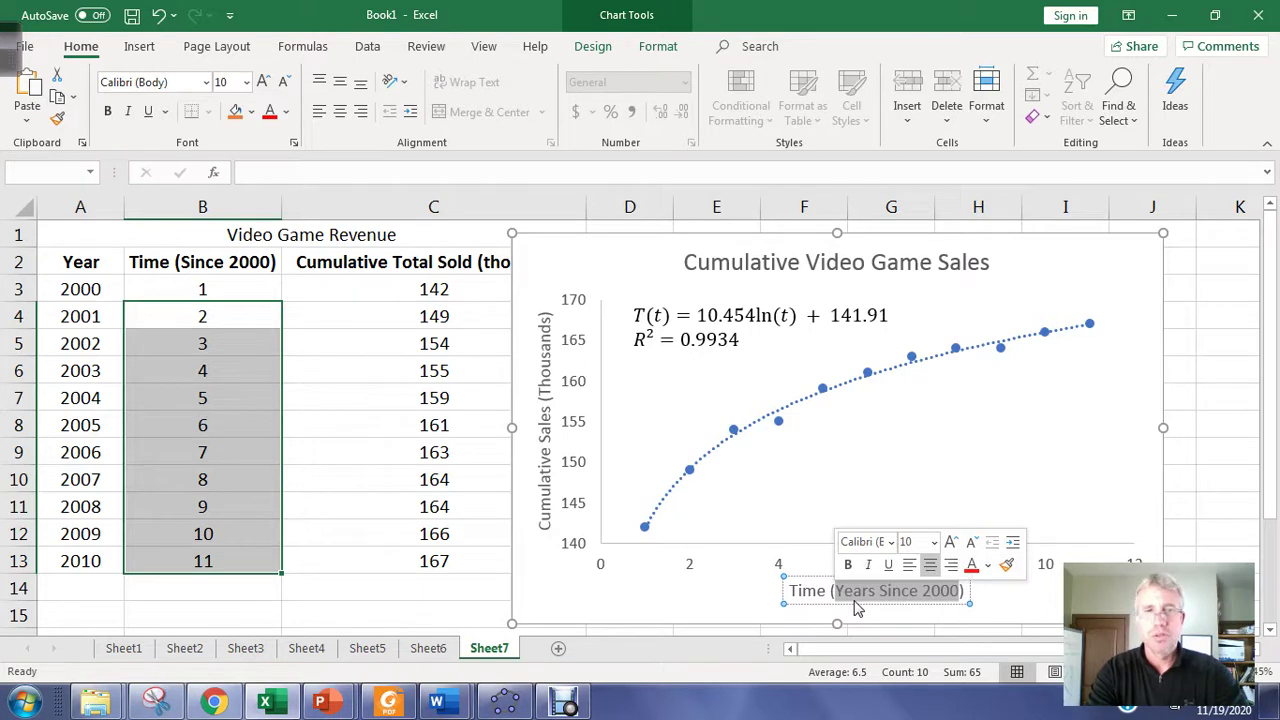
pyautogui.write('Year')
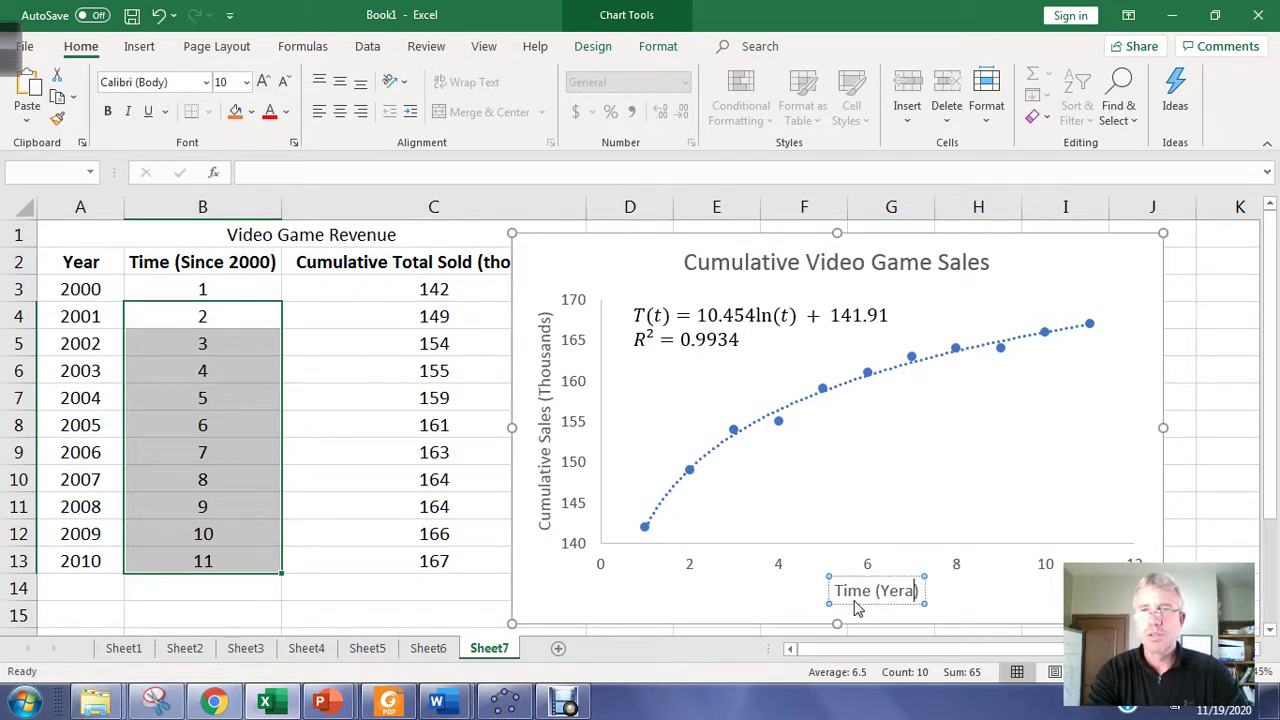
pyautogui.write(' 1 ')
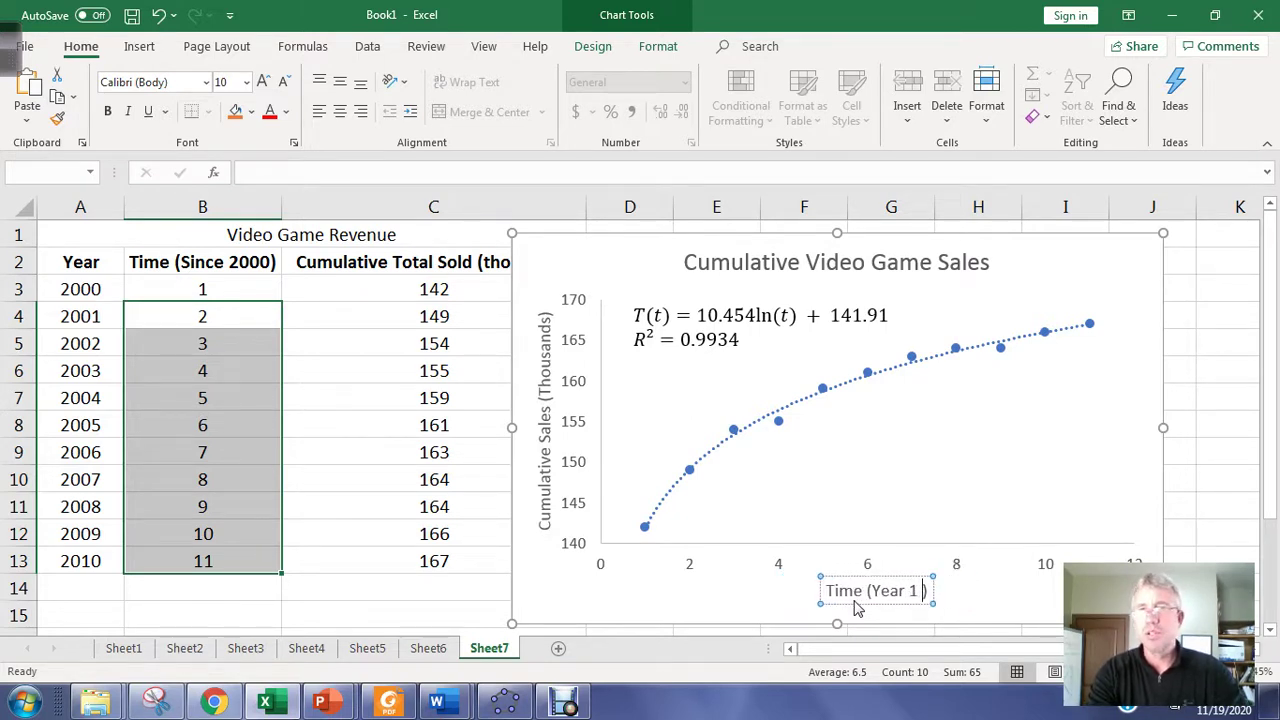
pyautogui.write('is 2000')
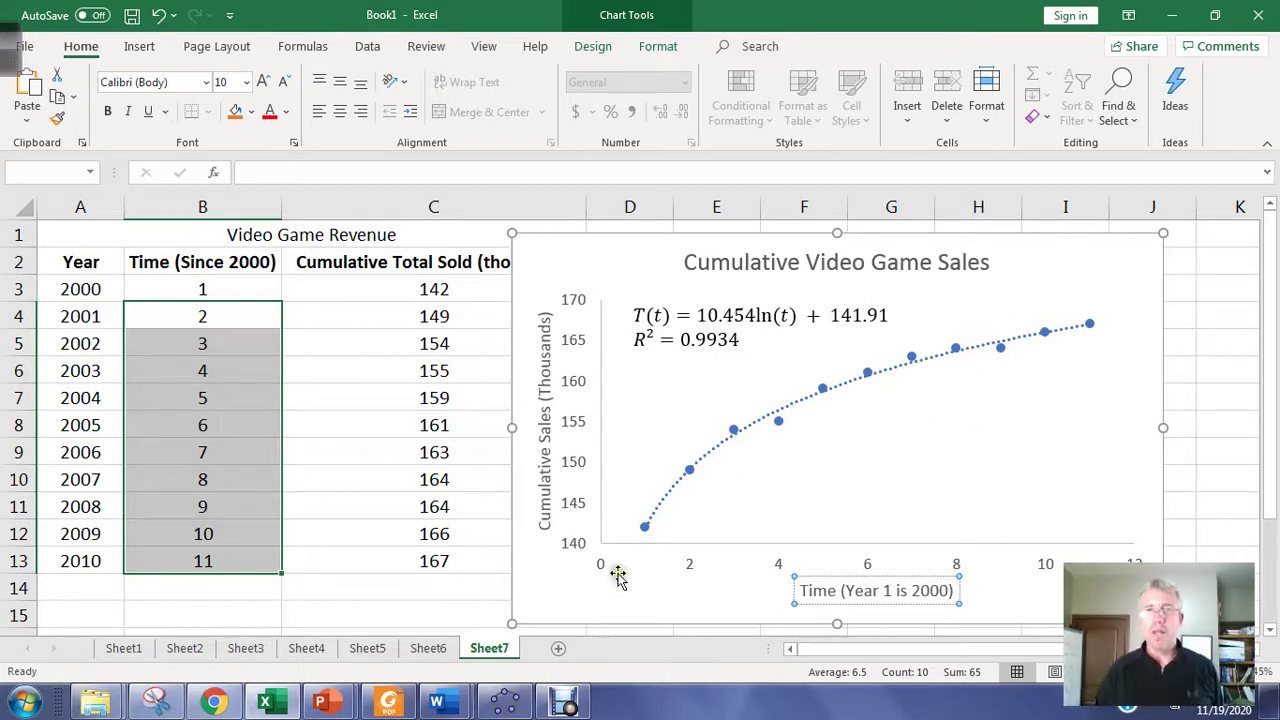
pyautogui.click(1051, 277)
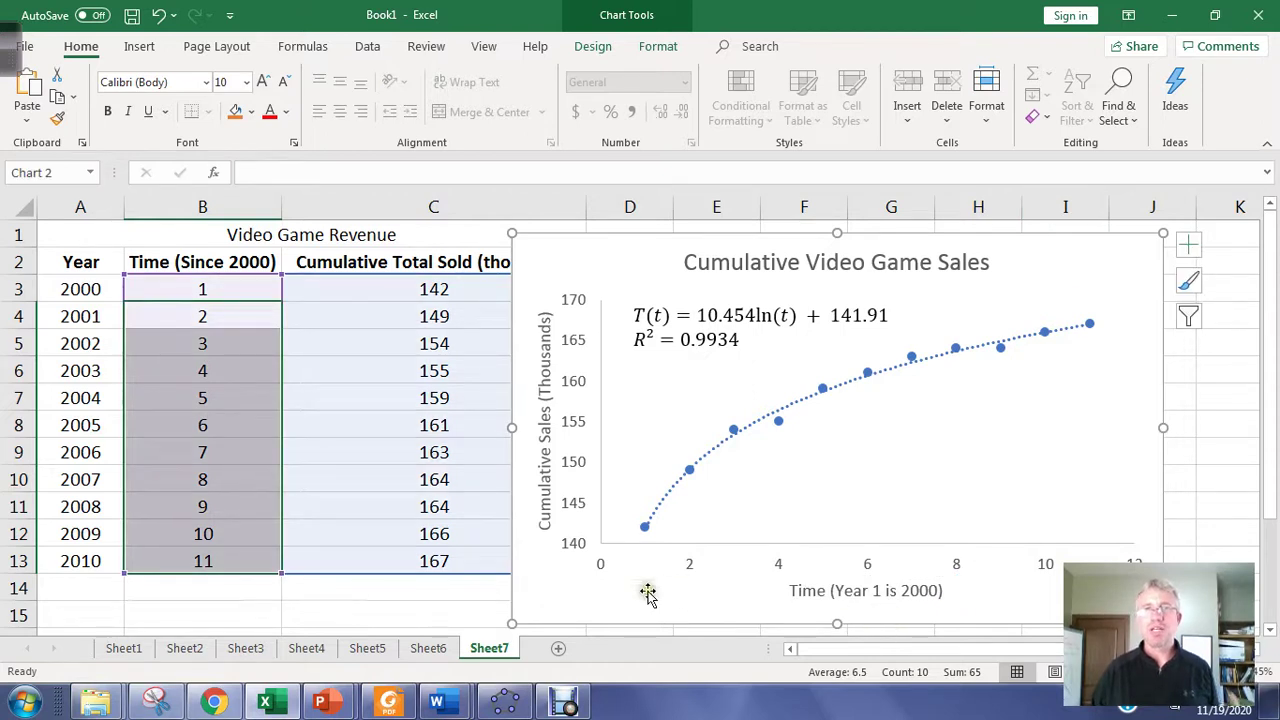